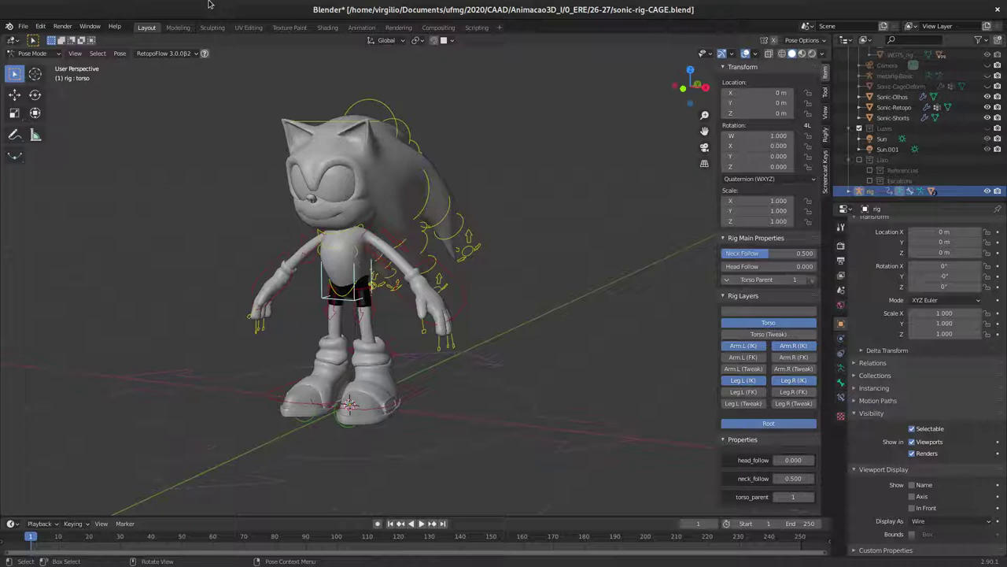
Frame Sonic's torso from the front, briefly try Object Mode selection, then undo back to posing
middle_click_drag(360, 341, 382, 315)
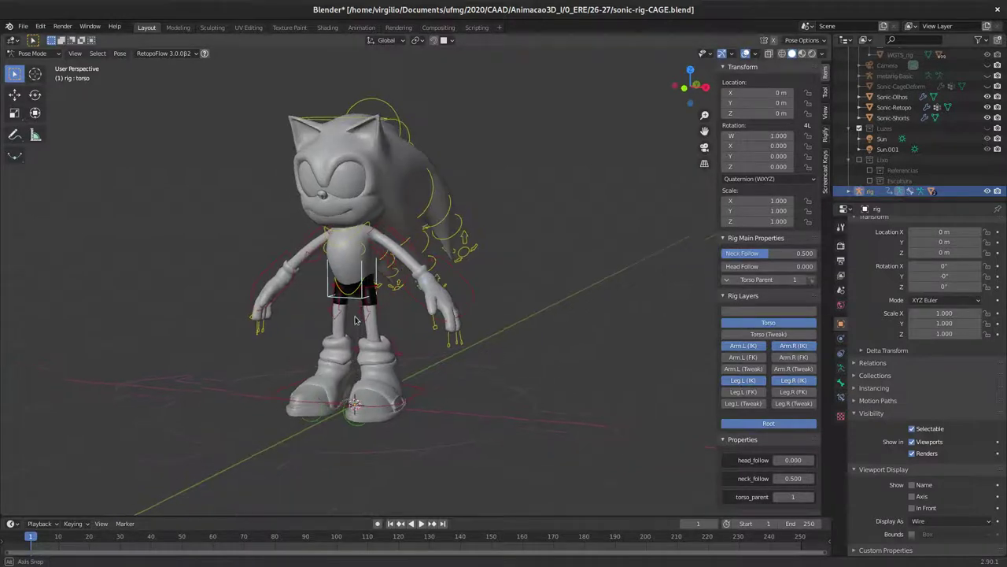
scroll(386, 270, "up", 3)
scroll(387, 270, "up", 2)
middle_click_drag(386, 270, 418, 268, "shift")
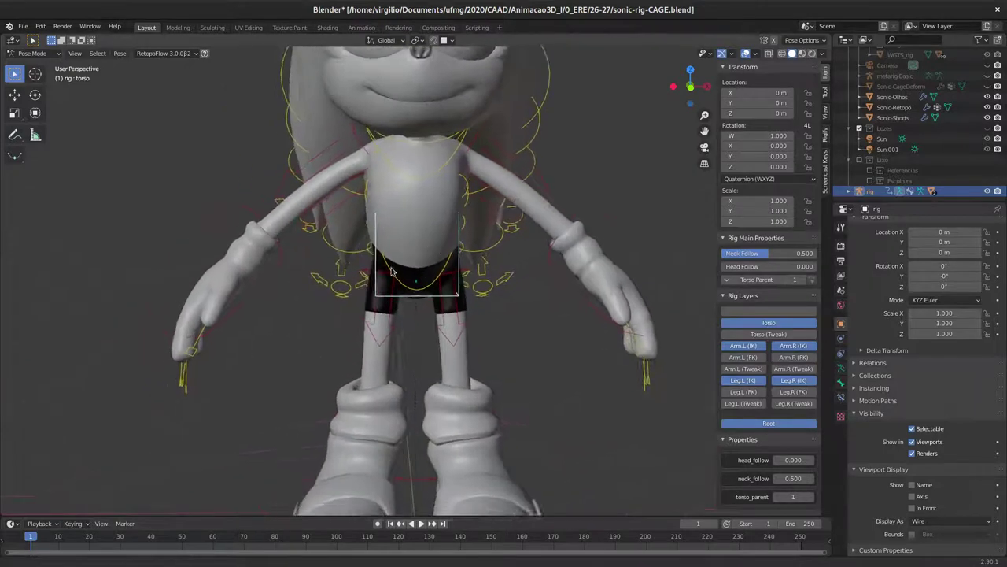
scroll(418, 268, "up", 1)
scroll(418, 268, "up", 1)
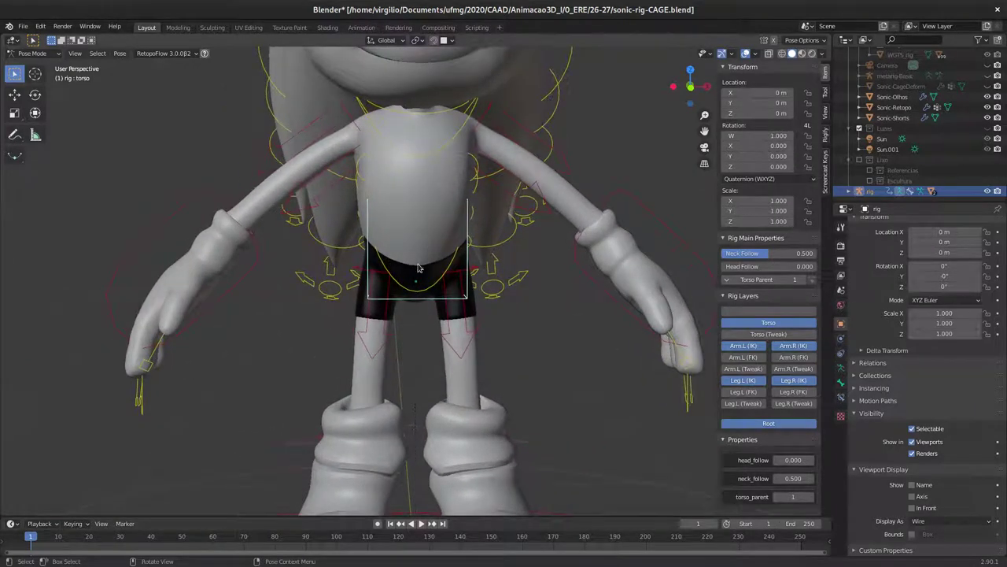
left_click(256, 211)
left_click(261, 219)
left_click(266, 225)
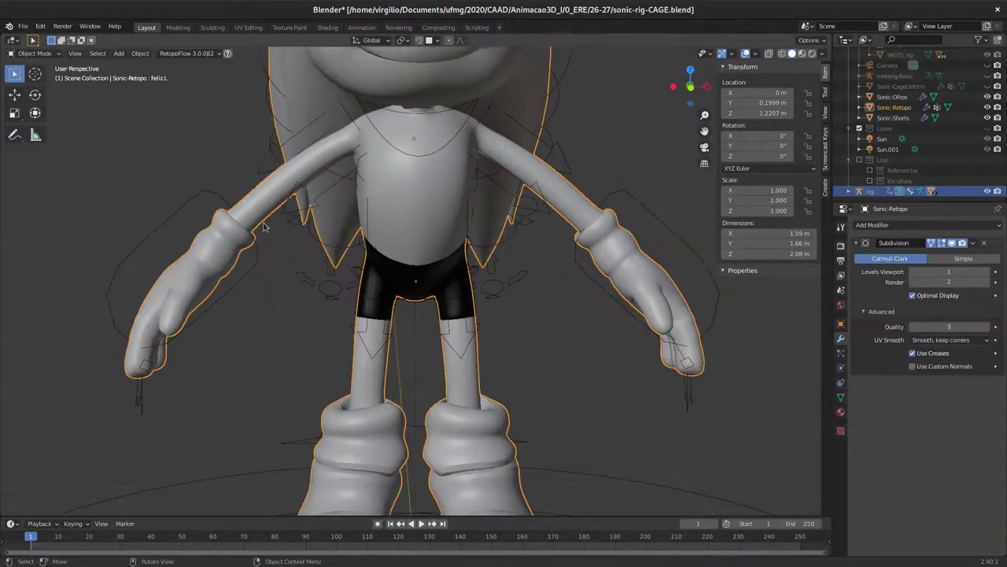
key("ctrl+z")
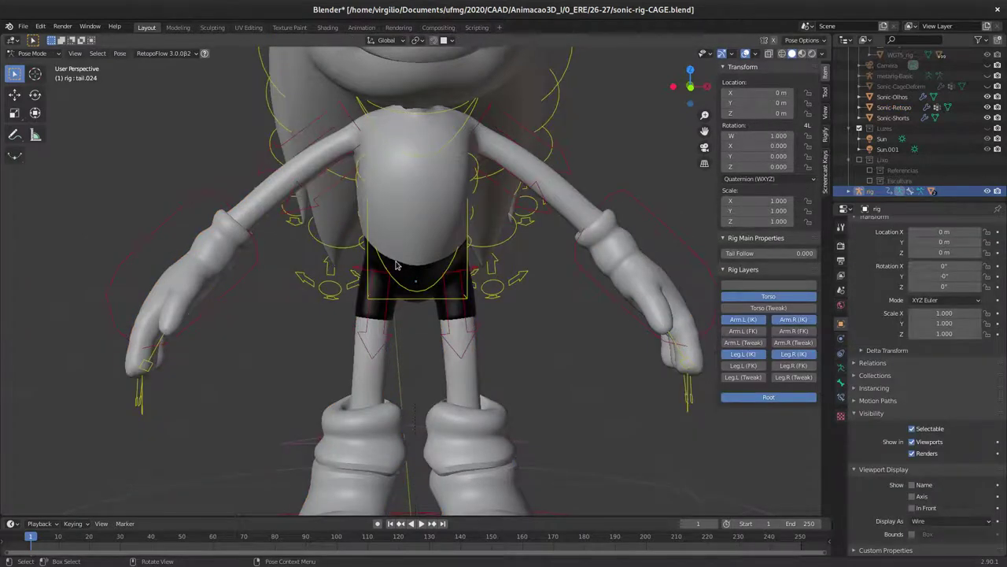
Select the Sonic-Shorts object and test-grab it twice, cancelling each move
left_click(369, 299)
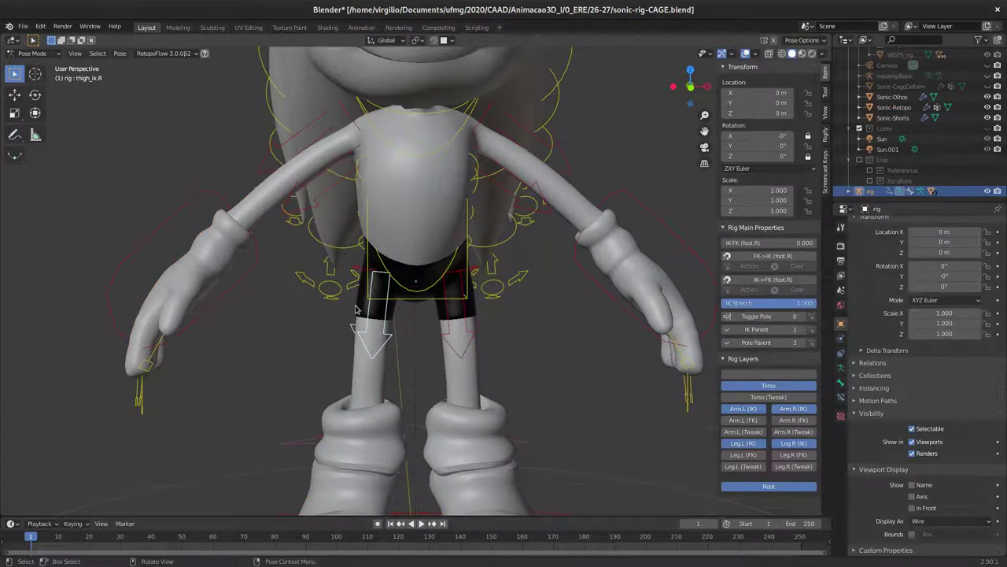
left_click(356, 315)
key("g")
key("Escape")
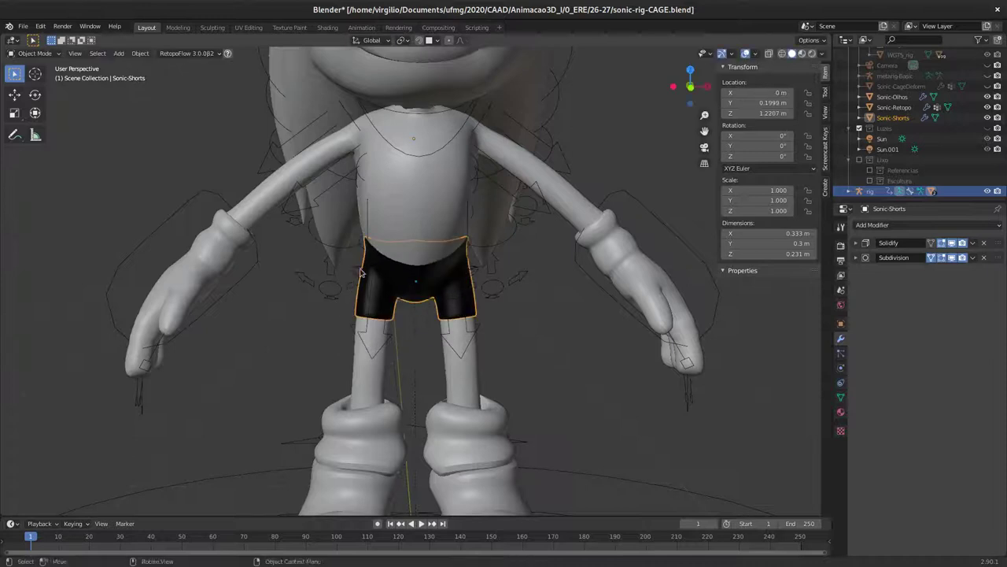
scroll(338, 299, "down", 3)
scroll(415, 215, "down", 2)
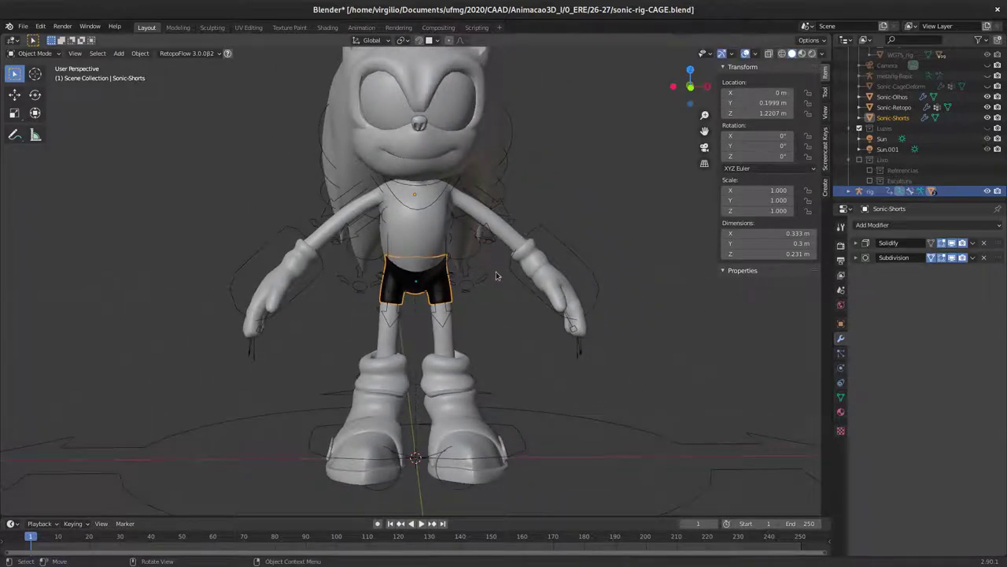
key("g")
key("Escape")
Orbit to a side angle and add the rig to the selection with the shorts
middle_click_drag(495, 274, 389, 252)
scroll(387, 251, "up", 2)
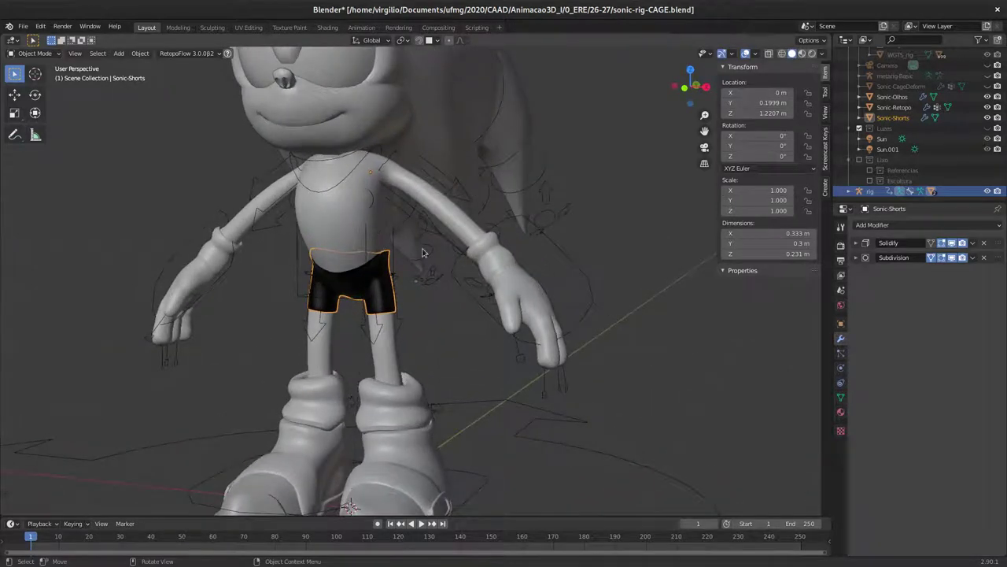
left_click(542, 248)
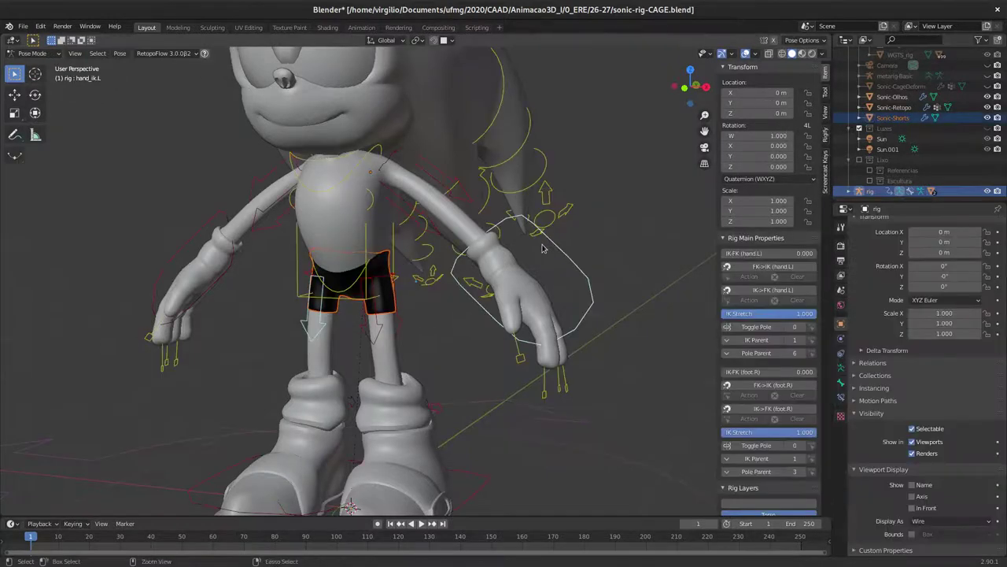
Parent Sonic-Shorts to the rig with Armature Deform With Automatic Weights, then inspect from several angles
key("ctrl+p")
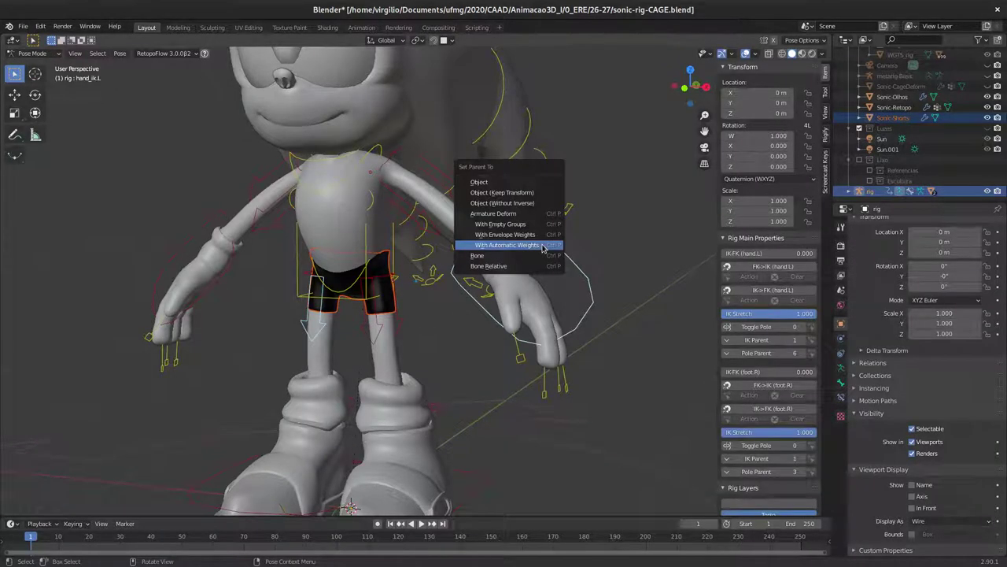
left_click(542, 249)
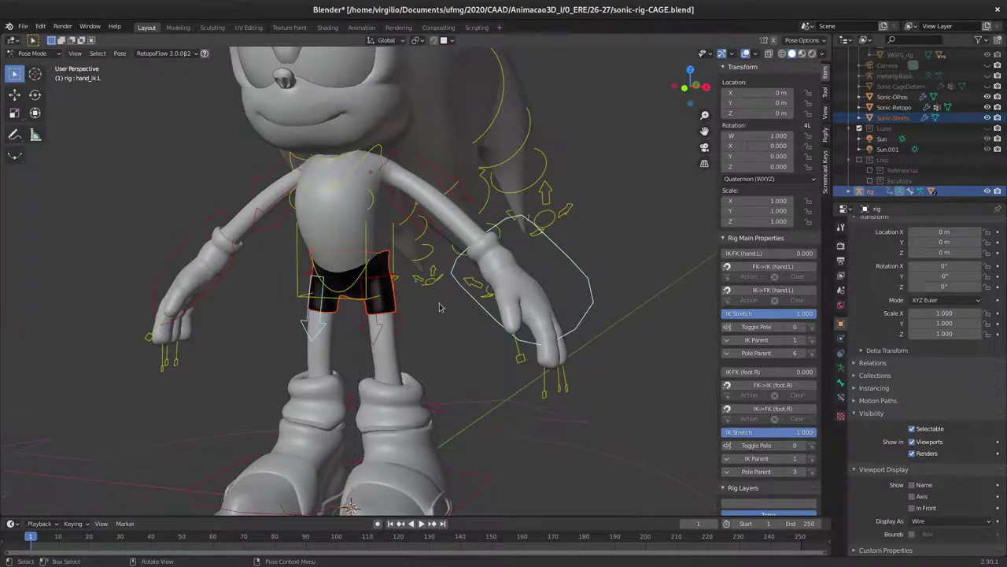
mouse_move(397, 339)
middle_mouse_down()
mouse_move(426, 339)
mouse_move(404, 309)
middle_mouse_up()
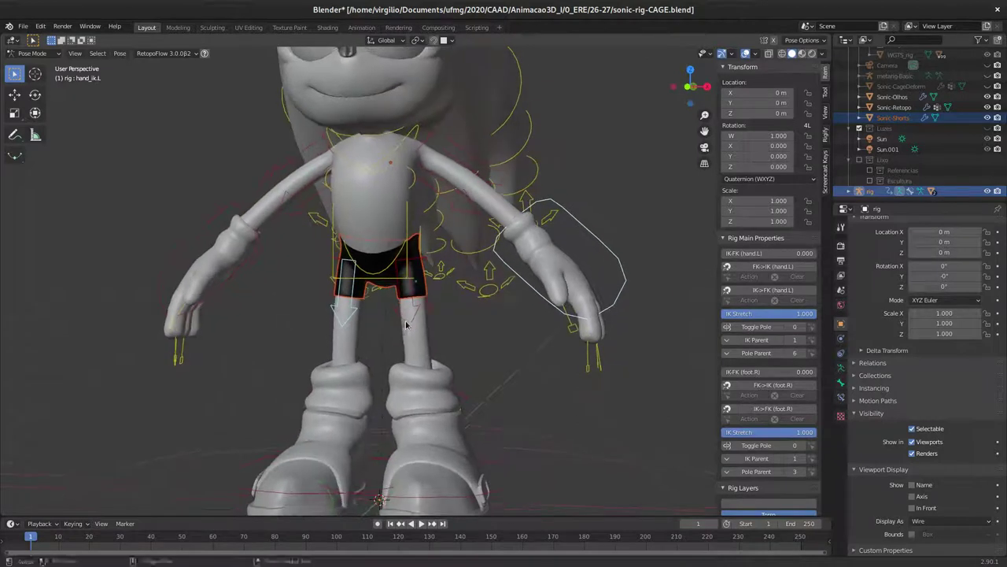
scroll(404, 309, "down", 2)
scroll(403, 309, "down", 2)
scroll(404, 309, "down", 1)
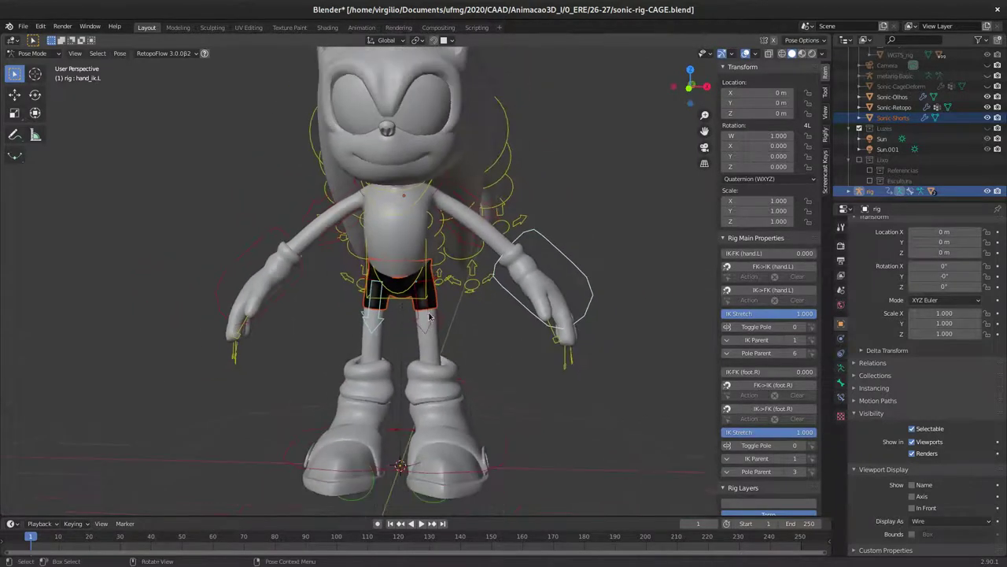
middle_click_drag(411, 138, 309, 260)
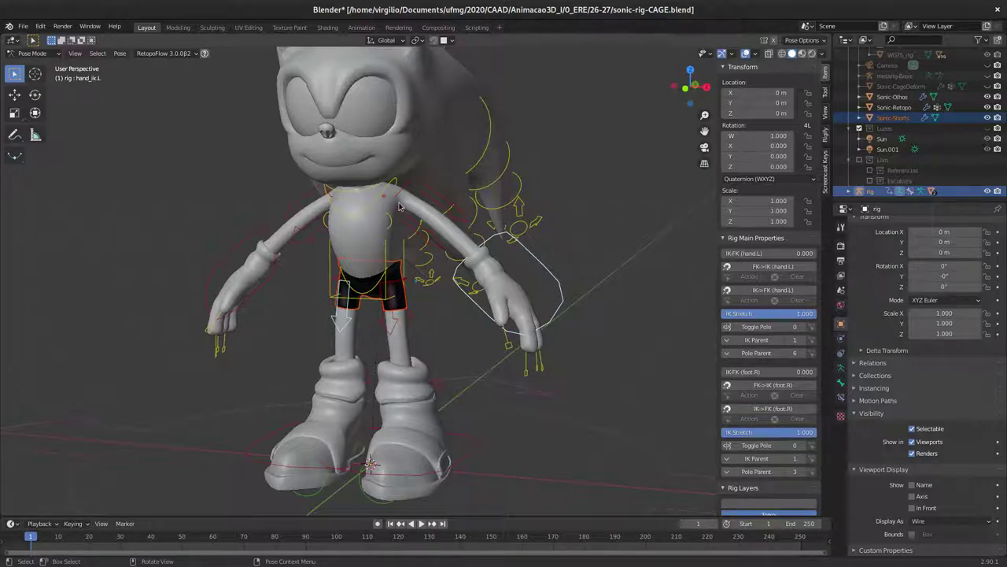
scroll(417, 204, "down", 2)
mouse_move(418, 204)
middle_mouse_down()
mouse_move(441, 255)
mouse_move(445, 243)
middle_mouse_up()
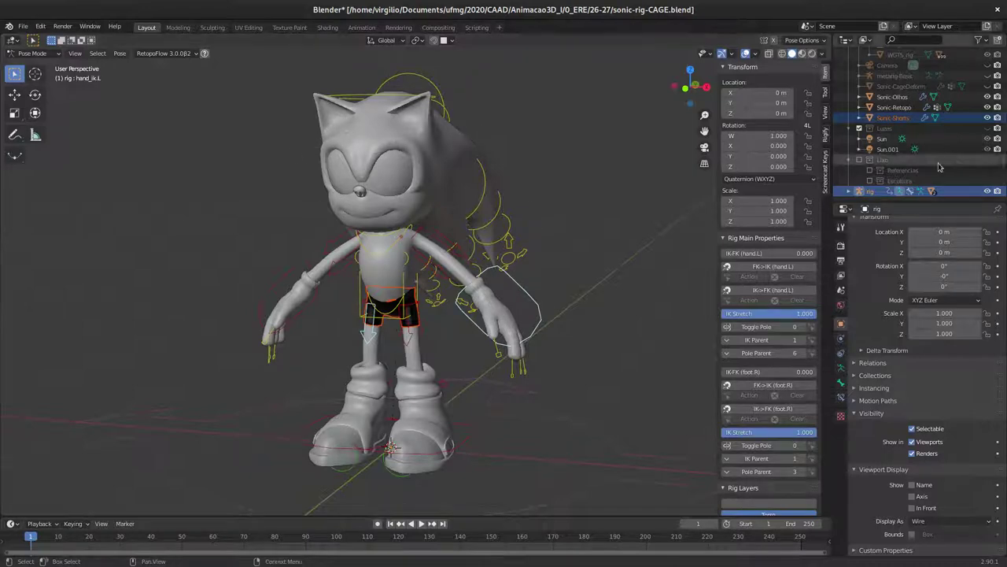
Unhide Sonic-CageDeform in the Outliner, select it and enter Edit Mode on its mesh
left_click(988, 86)
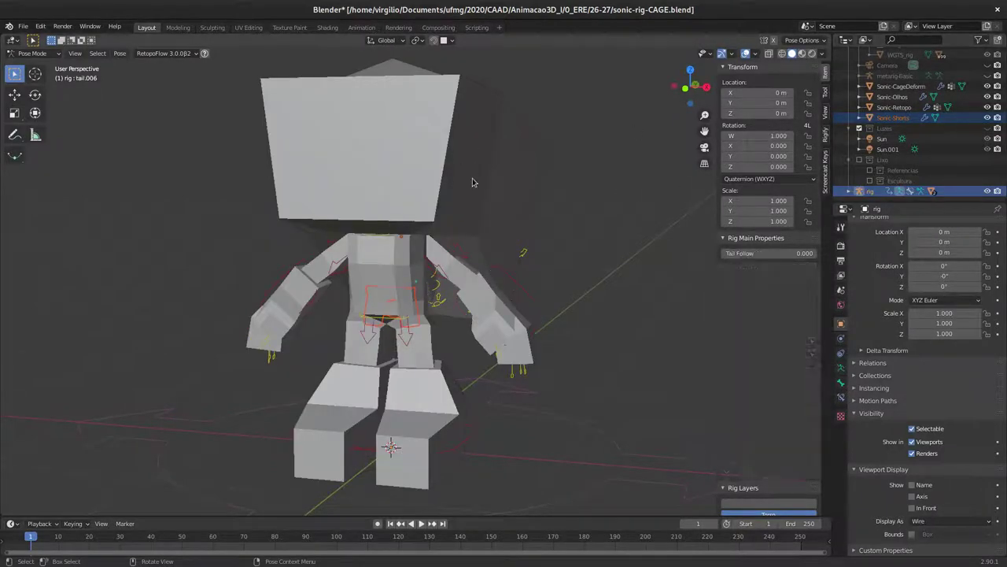
mouse_move(472, 178)
middle_mouse_down()
mouse_move(569, 159)
mouse_move(533, 175)
middle_mouse_up()
left_click(569, 159)
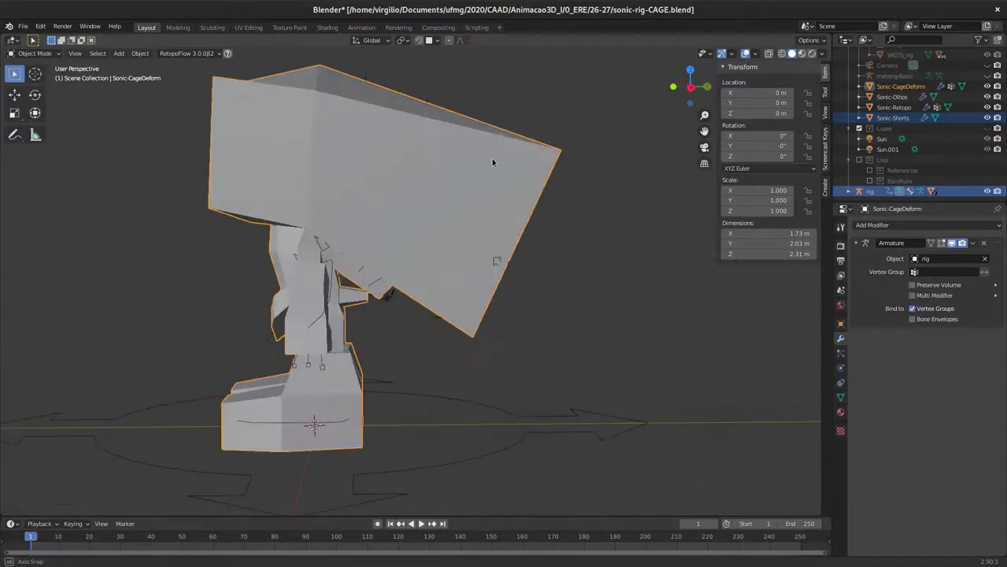
key("Tab")
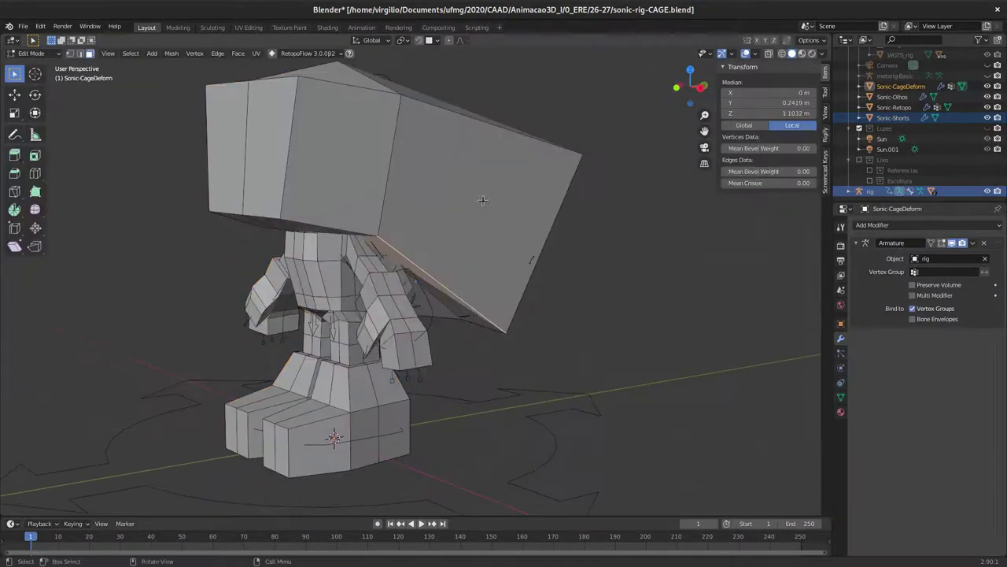
mouse_move(533, 175)
middle_mouse_down()
mouse_move(493, 188)
mouse_move(432, 163)
mouse_move(448, 230)
mouse_move(441, 221)
mouse_move(364, 217)
mouse_move(400, 206)
middle_mouse_up()
scroll(440, 217, "up", 3)
scroll(437, 214, "up", 1)
scroll(434, 211, "up", 1)
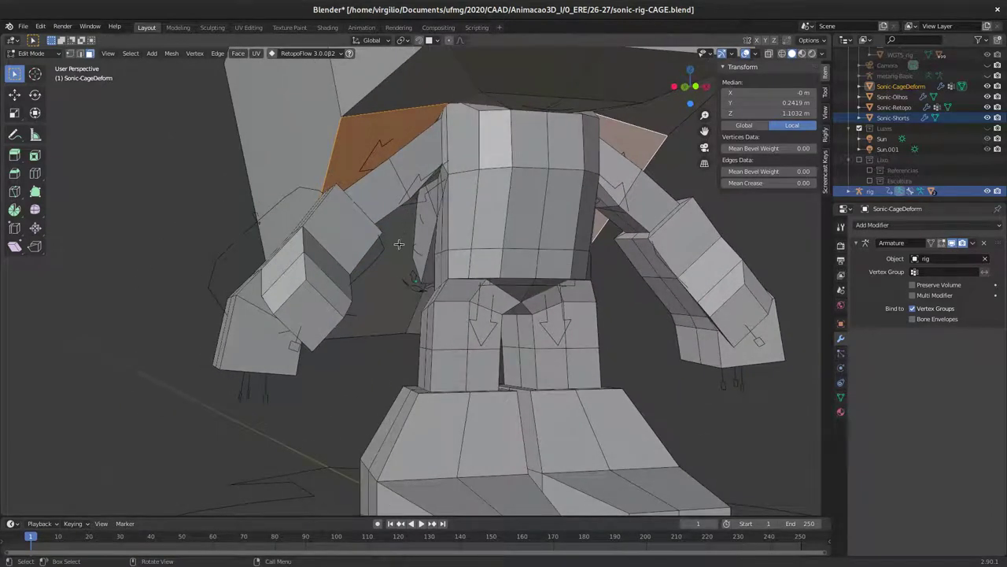
Test-grab a shoulder edge and a shorts-area edge on the cage, cancelling each move
left_click(633, 185, "alt")
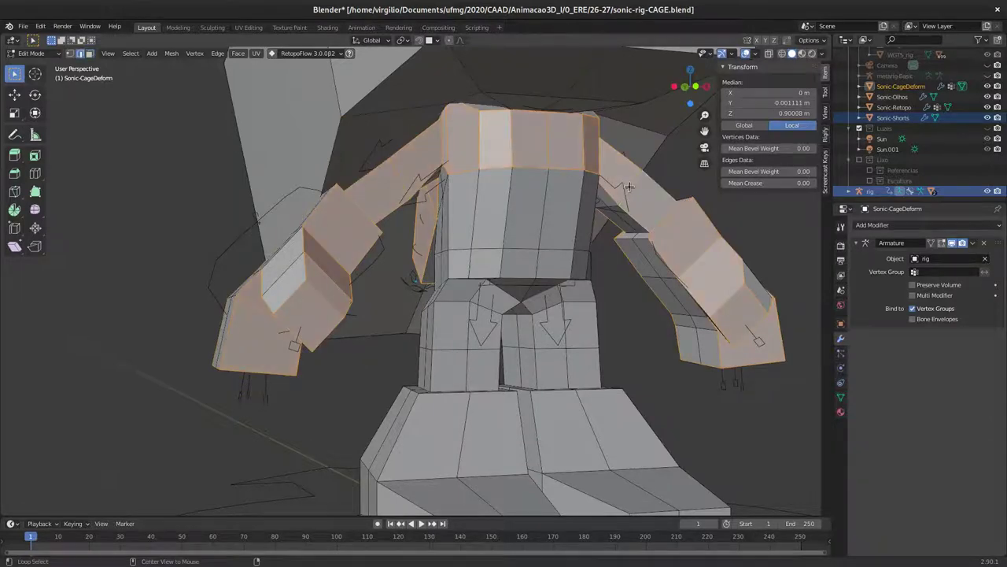
left_click(627, 189)
key("g")
right_click(629, 189)
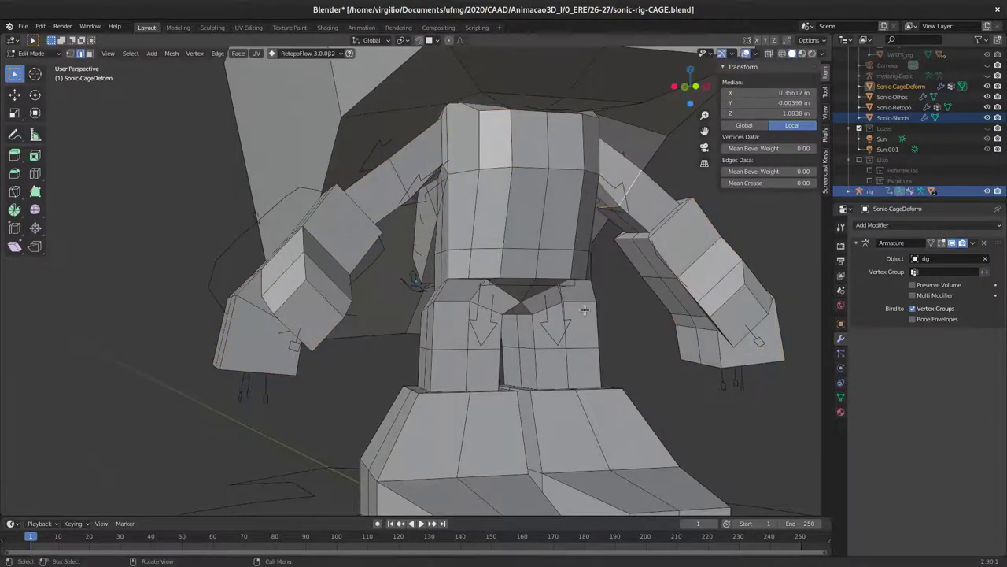
left_click(555, 340)
key("g")
right_click(580, 340)
mouse_move(580, 340)
middle_mouse_down()
mouse_move(439, 255)
mouse_move(312, 252)
mouse_move(482, 245)
mouse_move(439, 249)
mouse_move(410, 176)
middle_mouse_up()
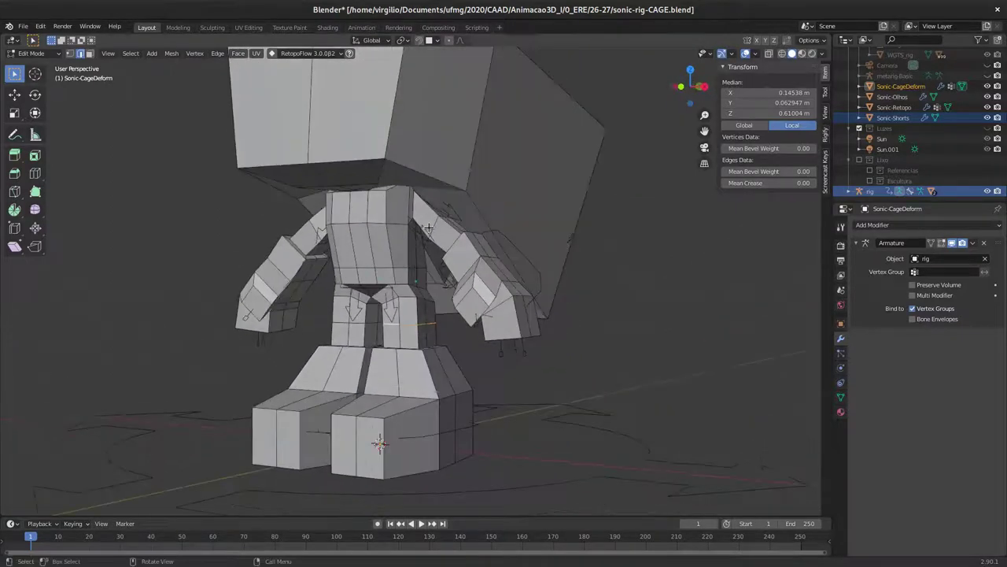
Return the cage to Object Mode and scroll its Object Properties down to Viewport Display
key("Tab")
key("F2")
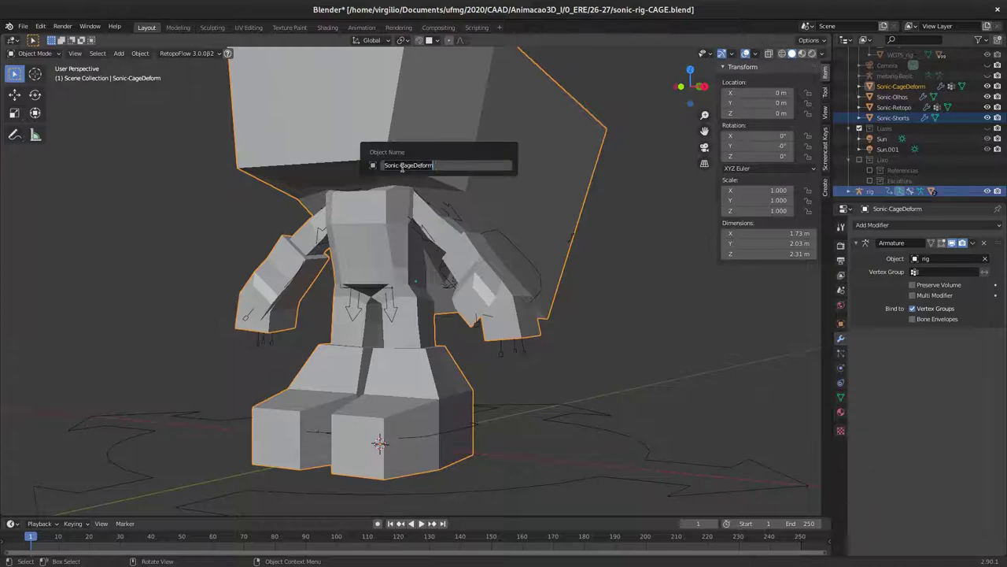
key("Escape")
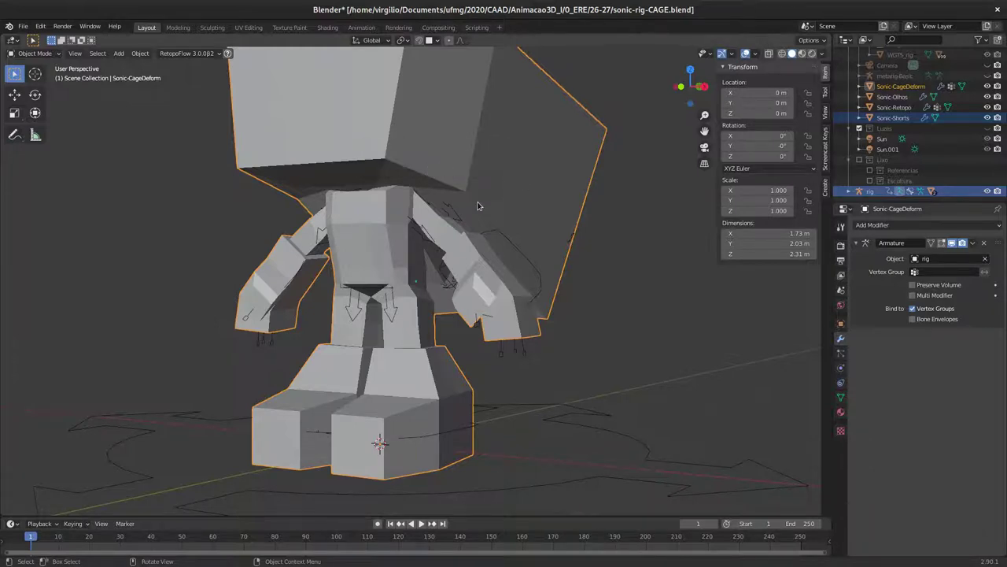
middle_click_drag(477, 207, 512, 207)
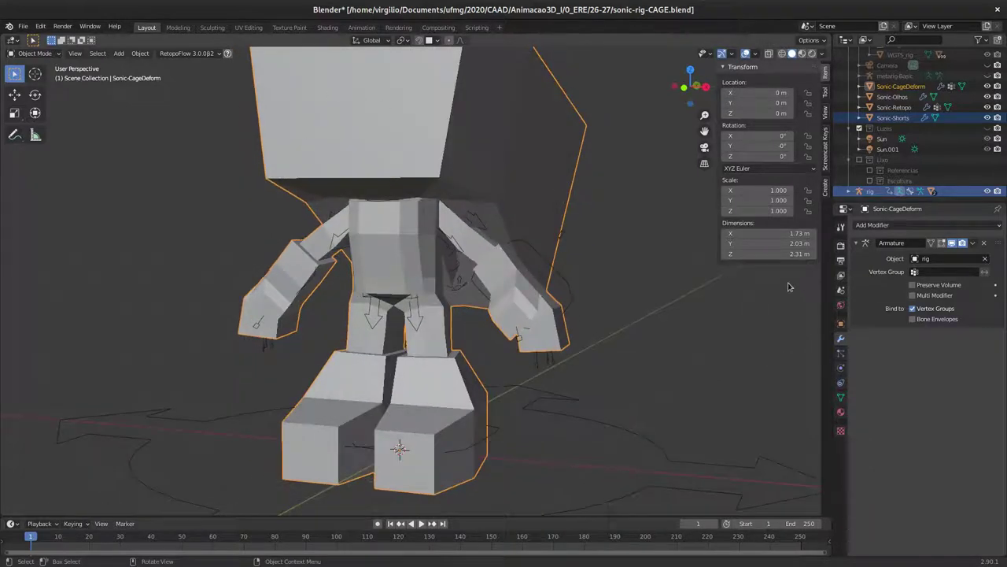
left_click(841, 325)
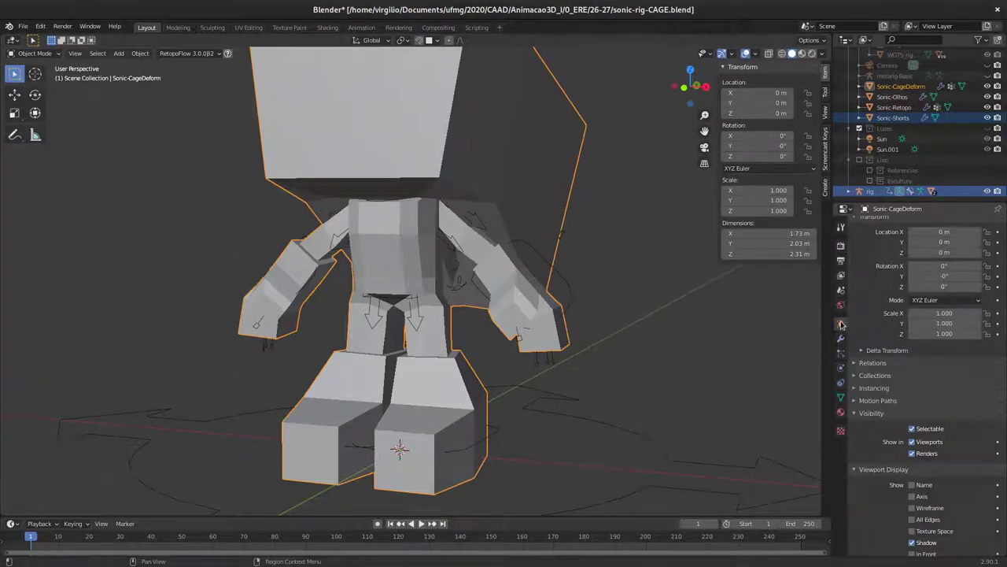
scroll(898, 300, "down", 3)
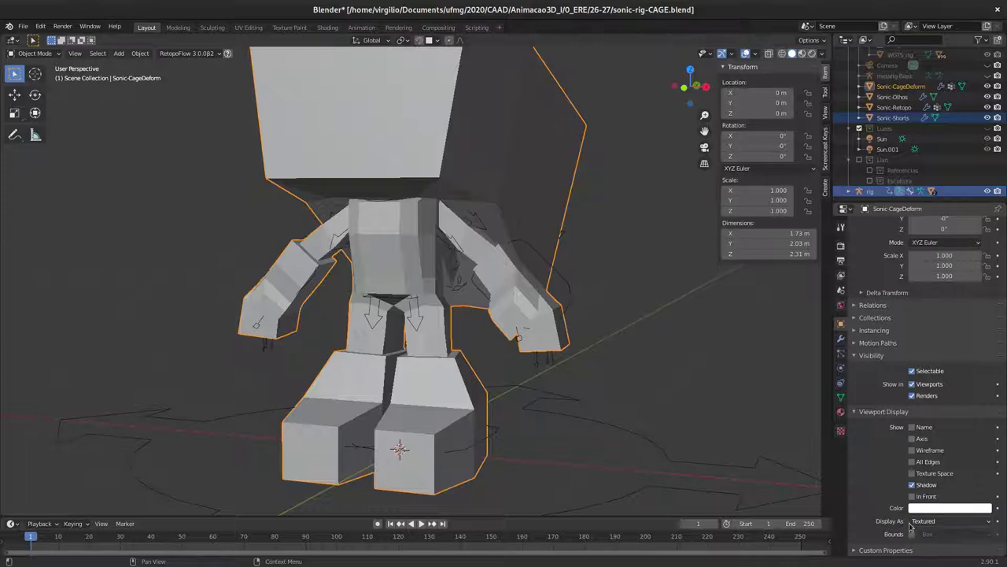
left_click(934, 524)
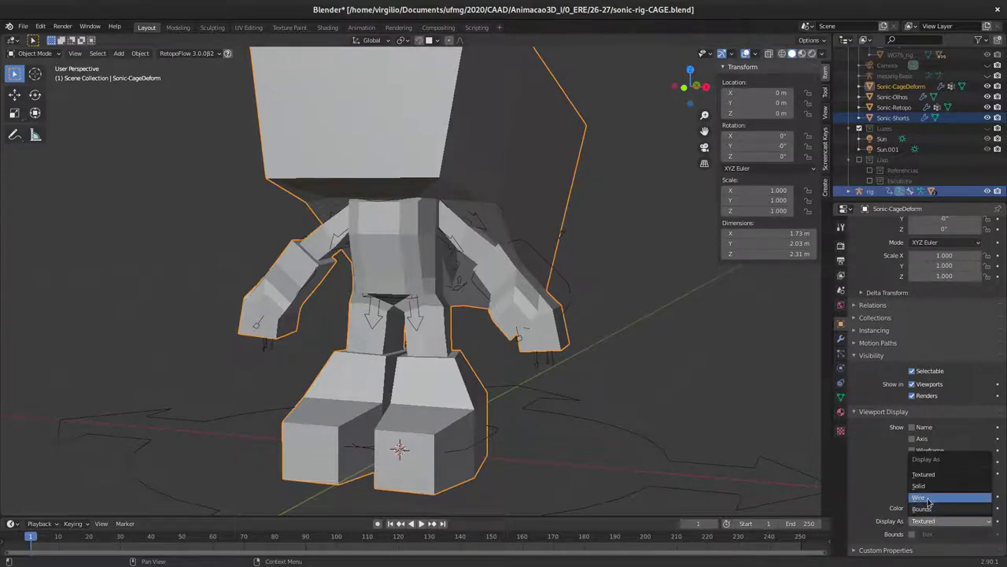
left_click(926, 501)
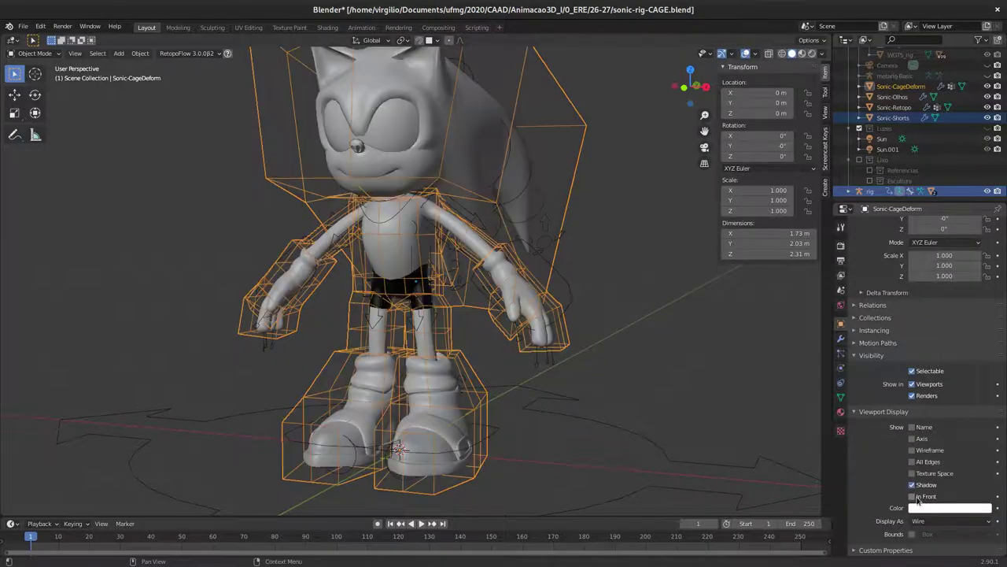
mouse_move(512, 265)
middle_mouse_down()
mouse_move(512, 273)
mouse_move(550, 205)
middle_mouse_up()
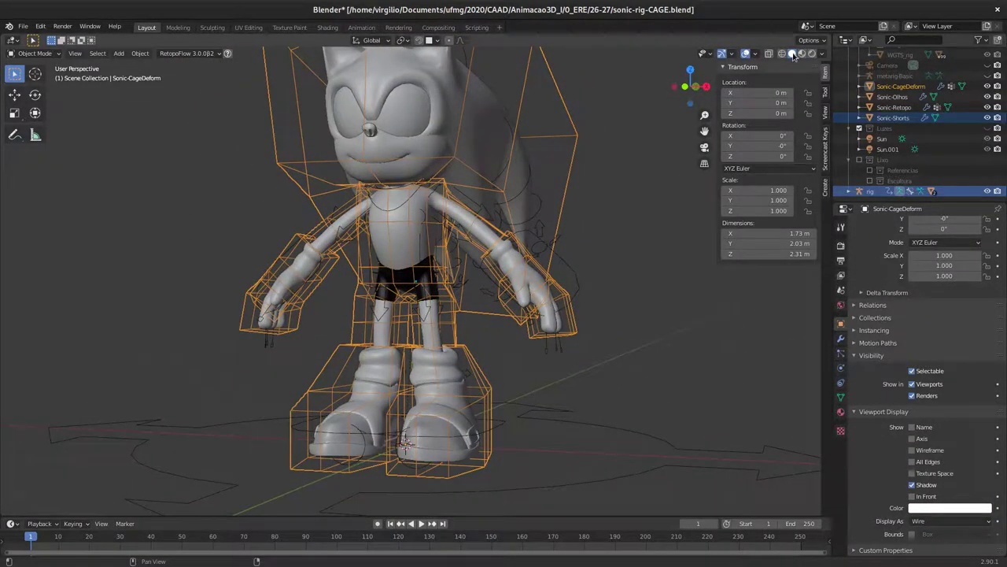
middle_click_drag(796, 54, 786, 63)
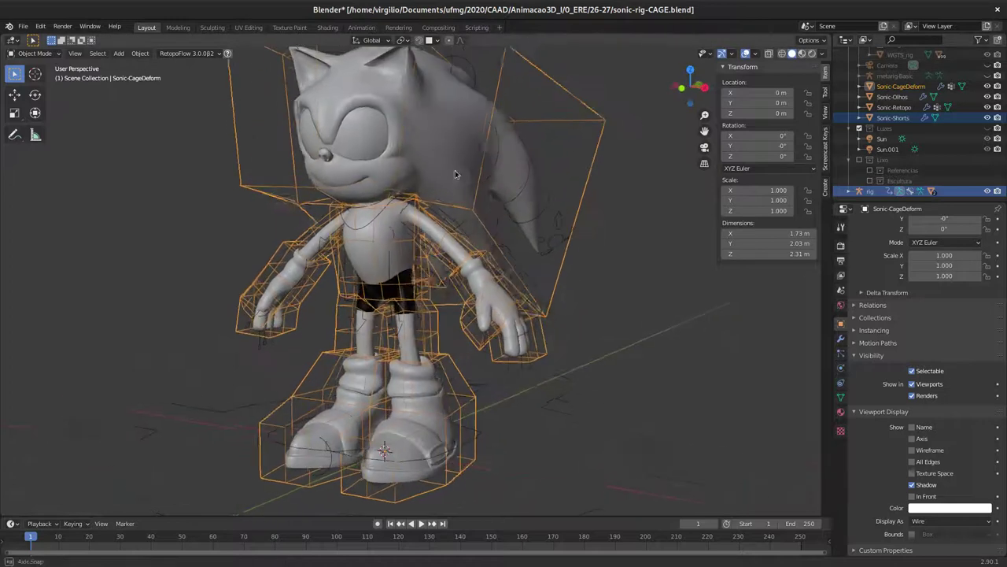
left_click(805, 53)
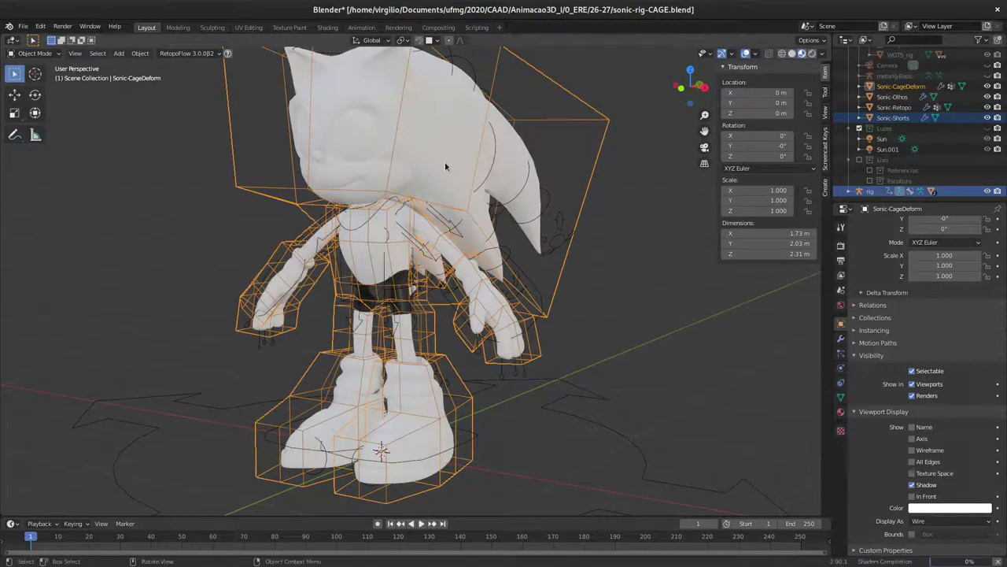
left_click(791, 54)
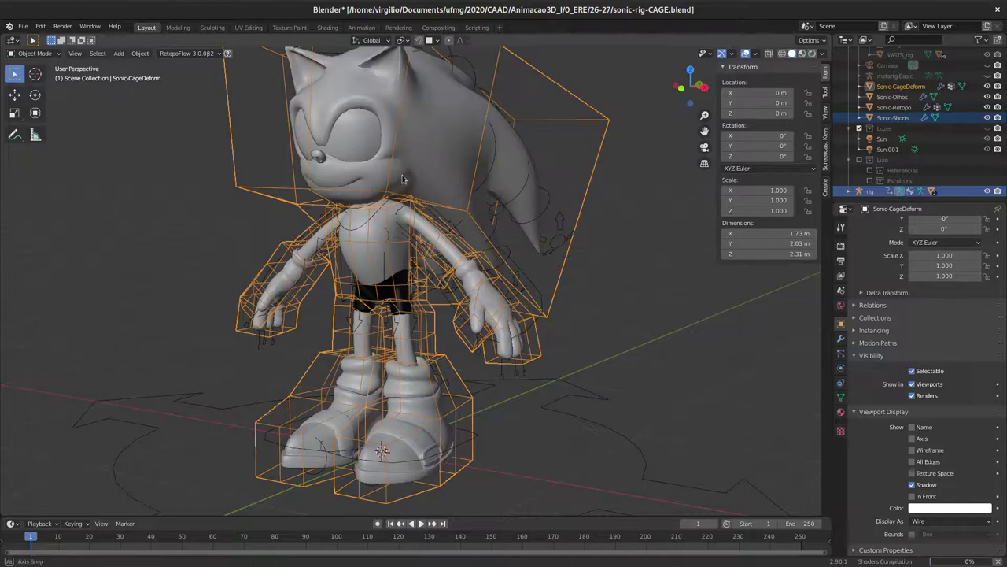
mouse_move(452, 173)
middle_mouse_down()
mouse_move(361, 174)
mouse_move(422, 251)
mouse_move(487, 290)
mouse_move(492, 337)
middle_mouse_up()
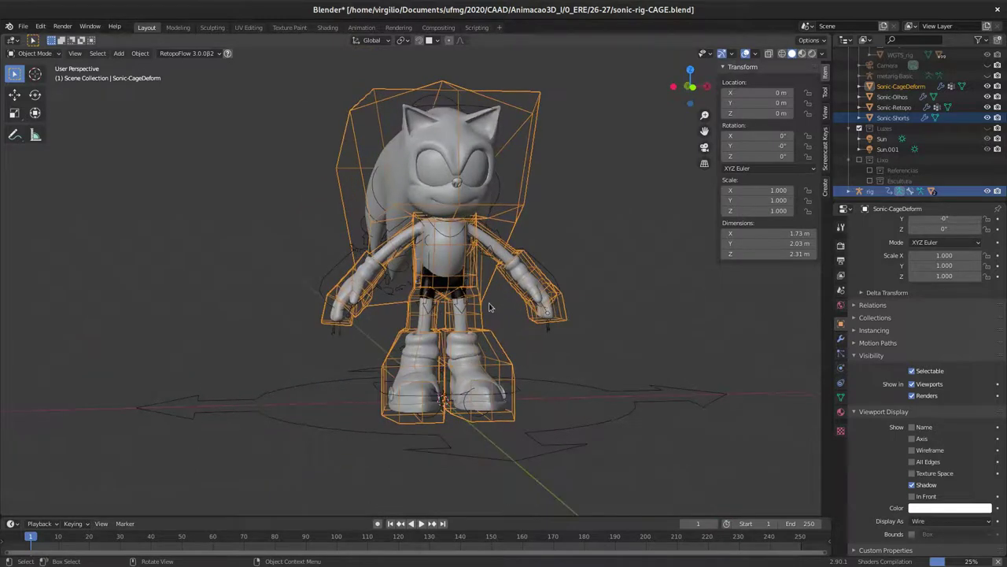
middle_click_drag(519, 306, 596, 262, "ctrl")
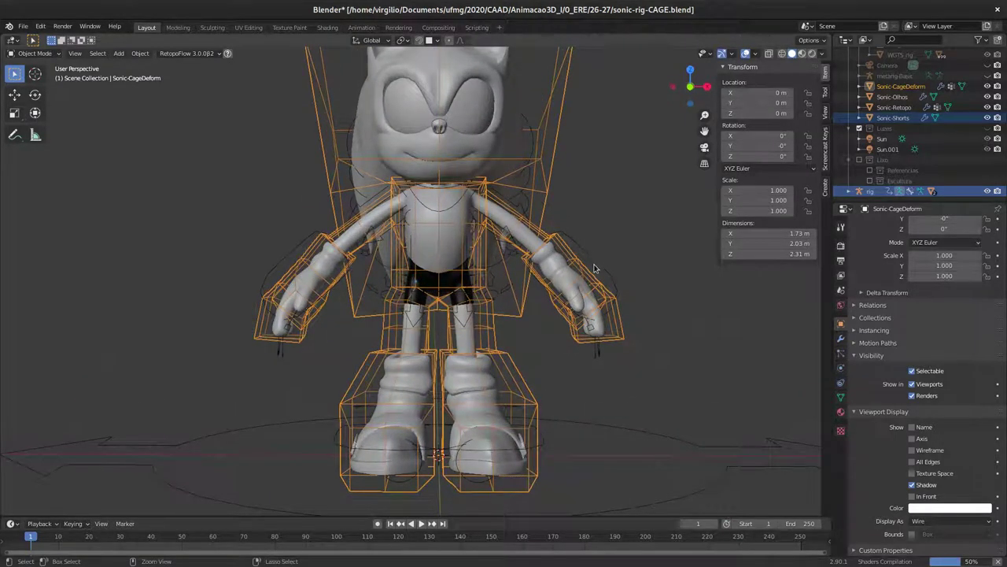
With the rig in Pose Mode, parent Sonic-CageDeform to it With Automatic Weights
left_click(598, 269, "shift")
key("ctrl+Tab")
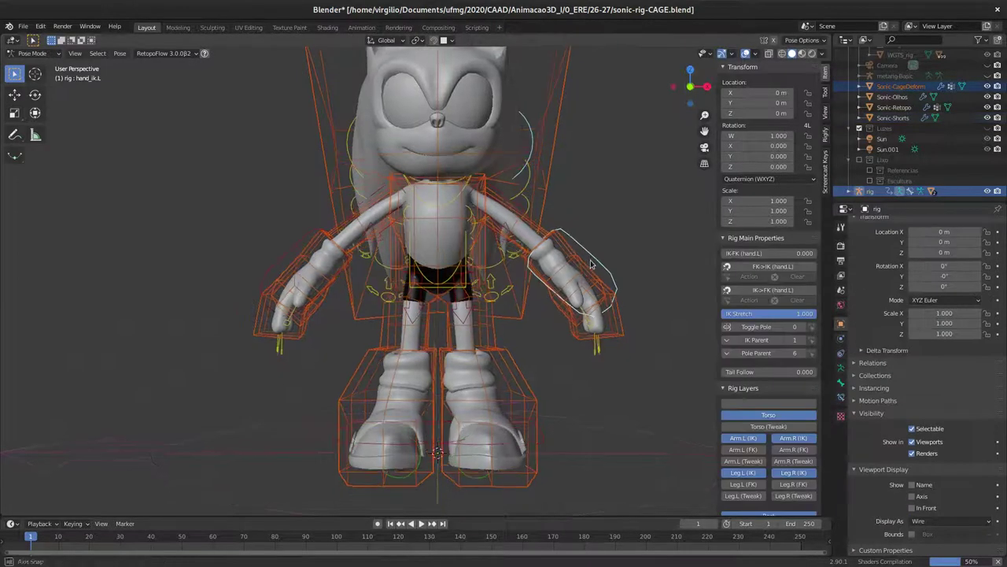
key("ctrl+p")
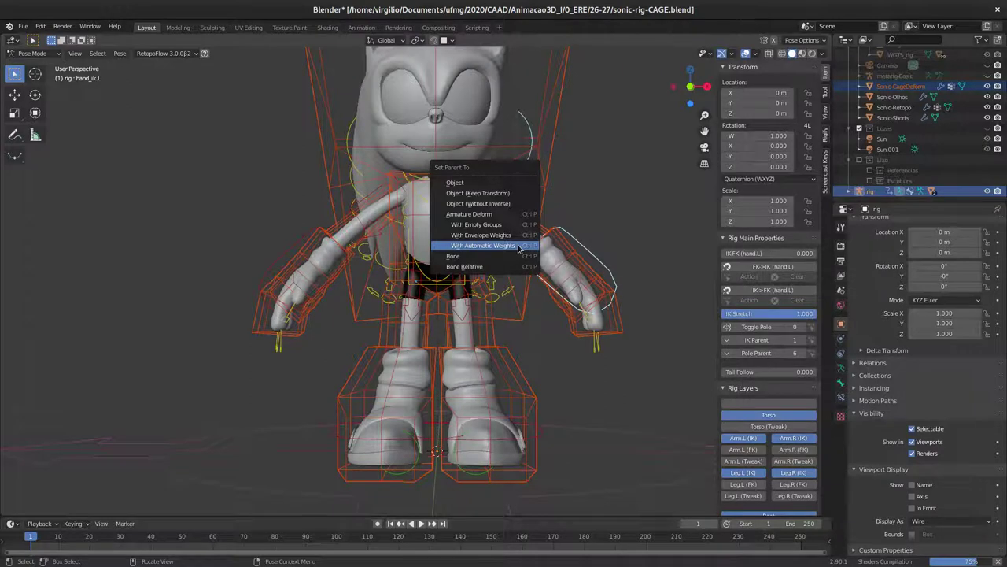
left_click(519, 246)
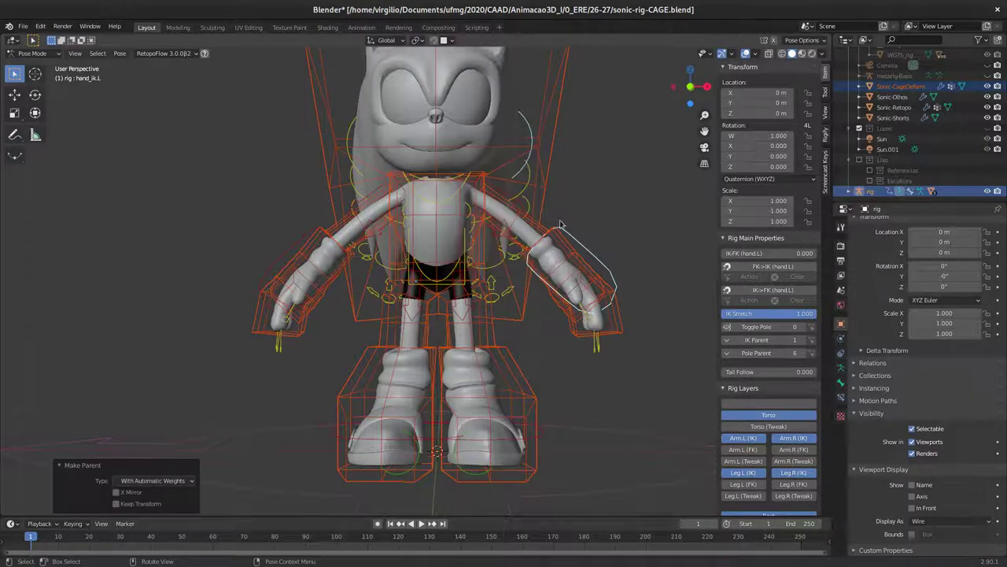
Test the cage deformation by moving the left hand and left foot IK controls, cancelling each
left_click(594, 259)
key("g")
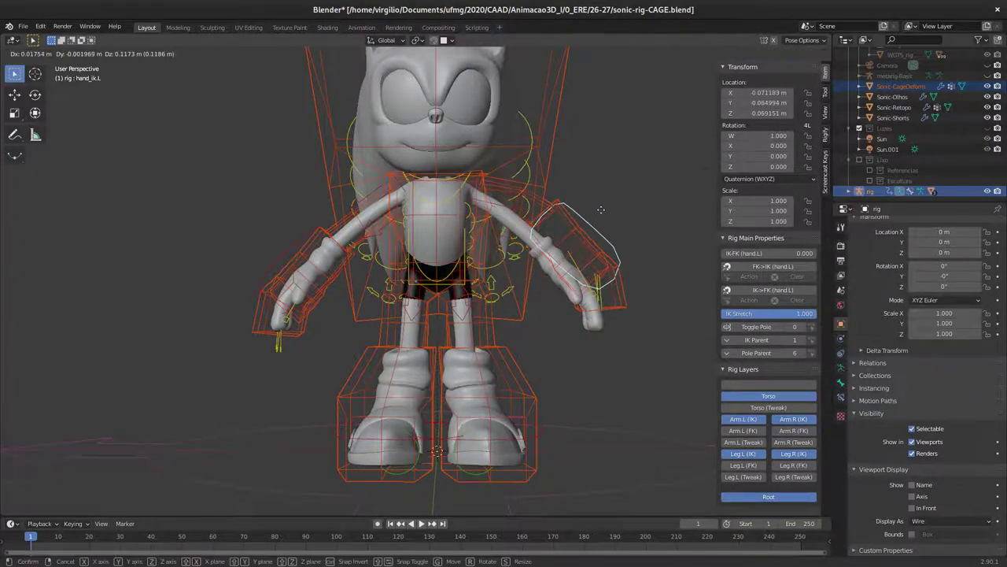
right_click(586, 271)
left_click(455, 291)
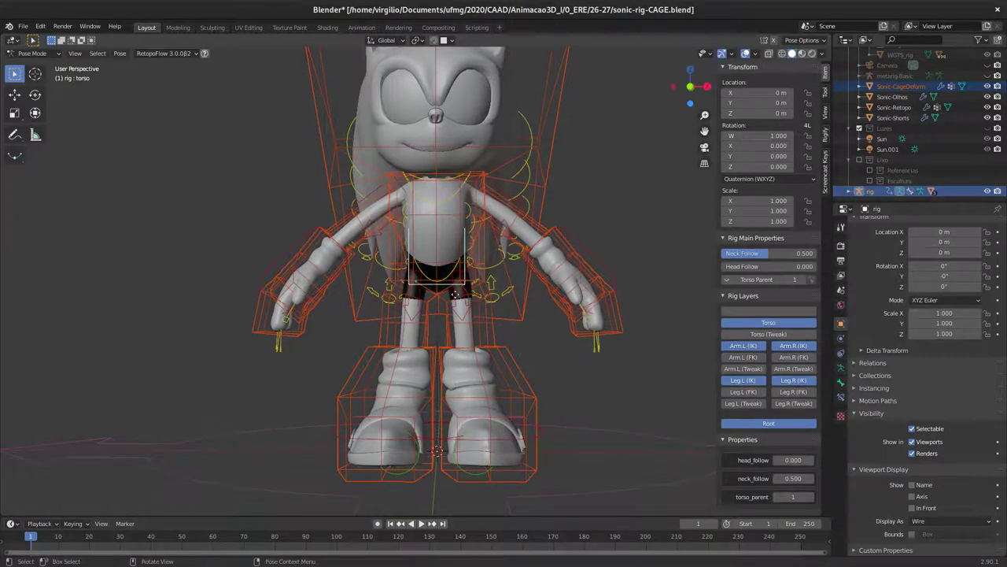
mouse_move(455, 294)
middle_mouse_down()
mouse_move(428, 380)
mouse_move(267, 454)
middle_mouse_up()
left_click(268, 452)
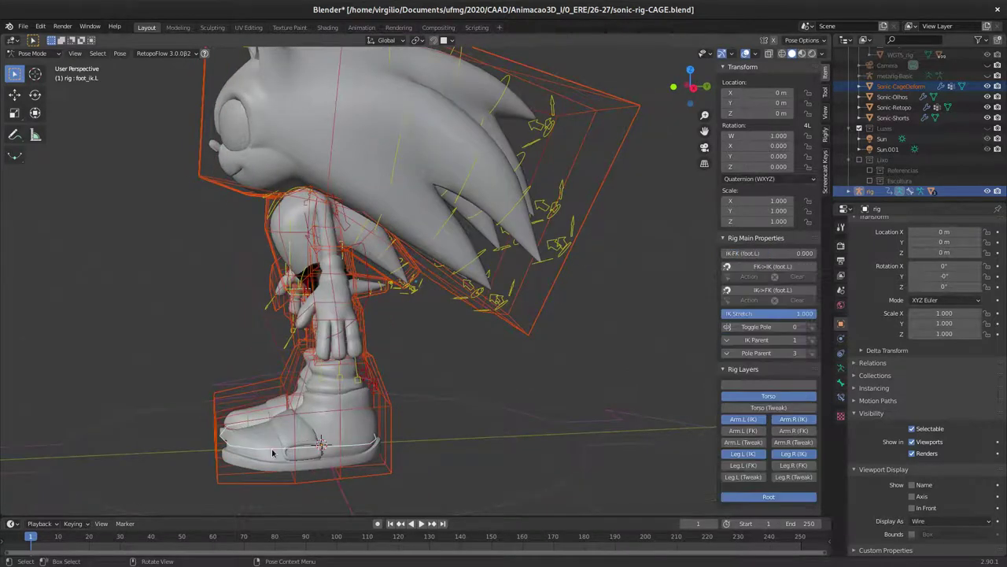
key("g")
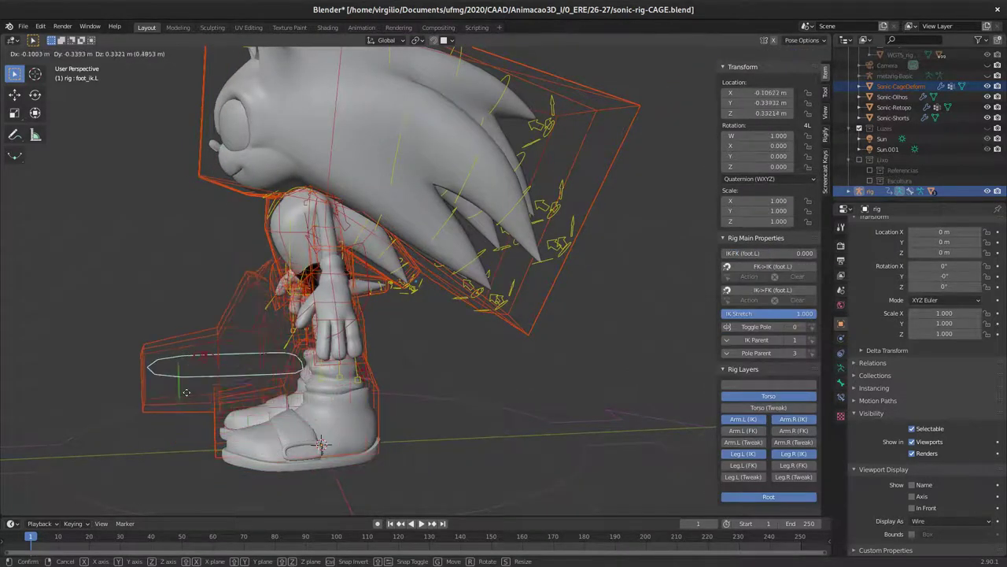
key("Escape")
Test-rotate the head control, cancel, then leave Pose Mode with the deform cage active
mouse_move(205, 410)
middle_mouse_down()
mouse_move(305, 262)
mouse_move(334, 96)
middle_mouse_up()
left_click(335, 96)
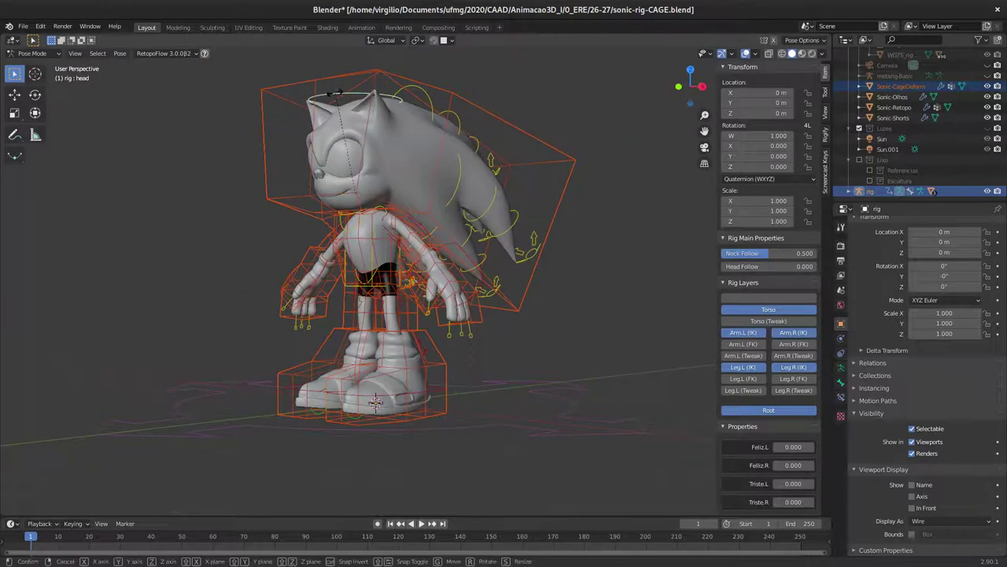
key("r")
key("Escape")
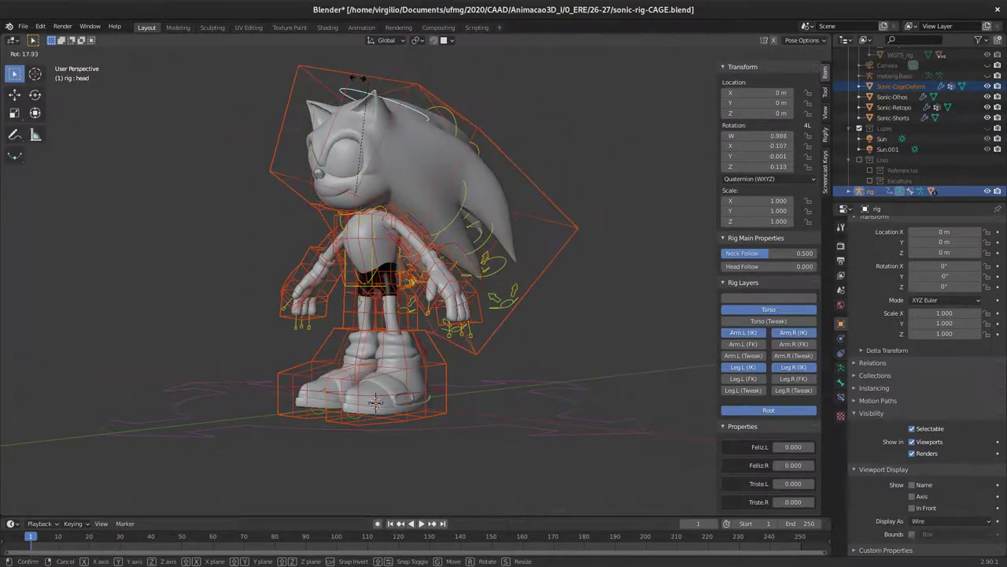
key("KP_1")
scroll(422, 212, "up", 3)
middle_click_drag(422, 212, 368, 214)
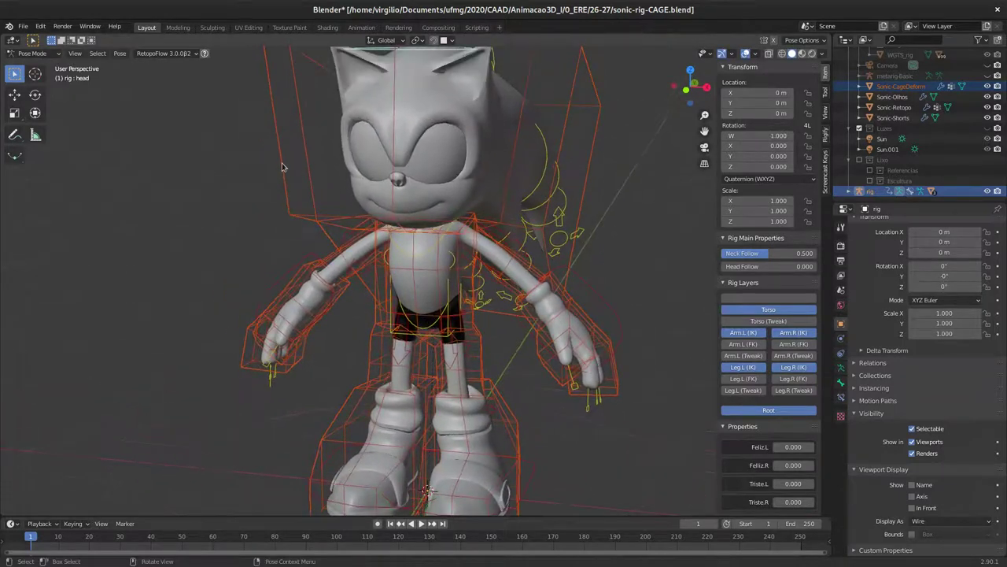
left_click(279, 166)
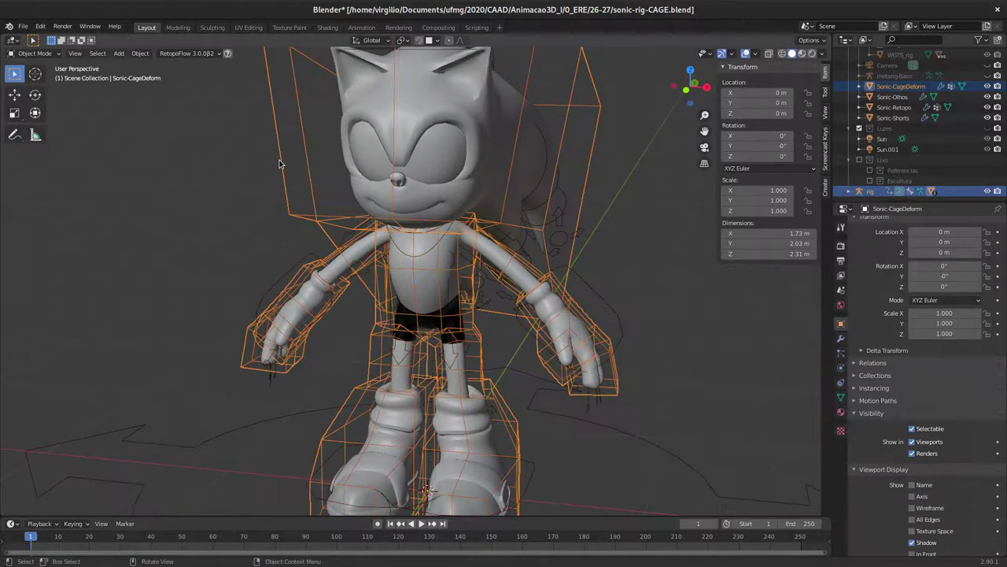
Add a Mesh Deform modifier to Sonic-Retopo and move it above Subdivision
left_click(345, 120)
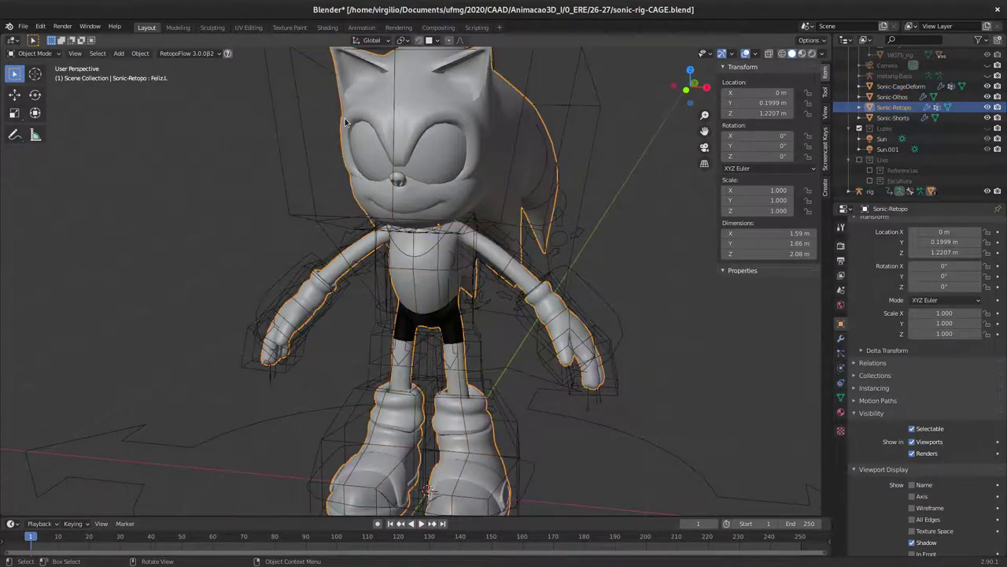
middle_click_drag(345, 120, 349, 148, "shift")
left_click(840, 337)
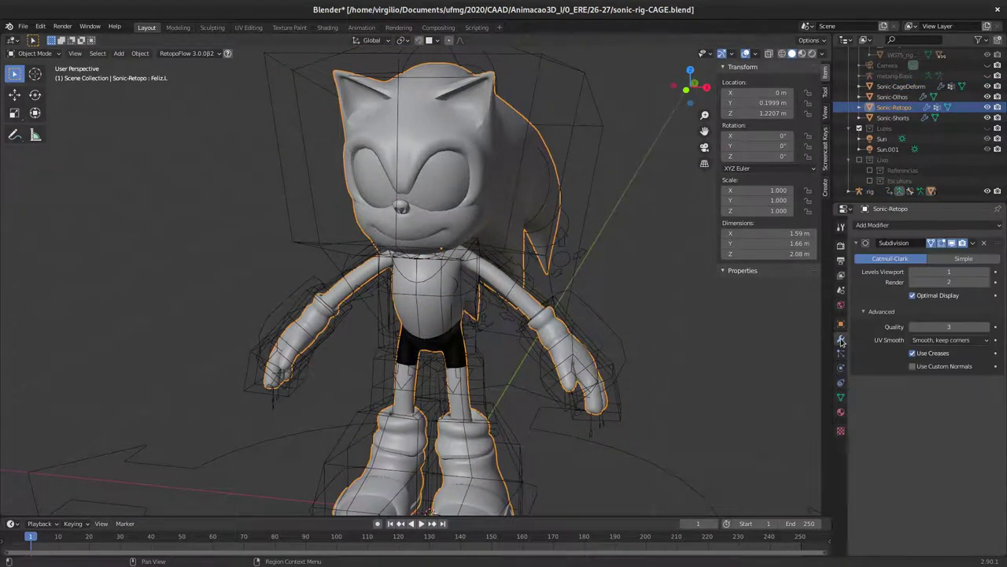
left_click(909, 229)
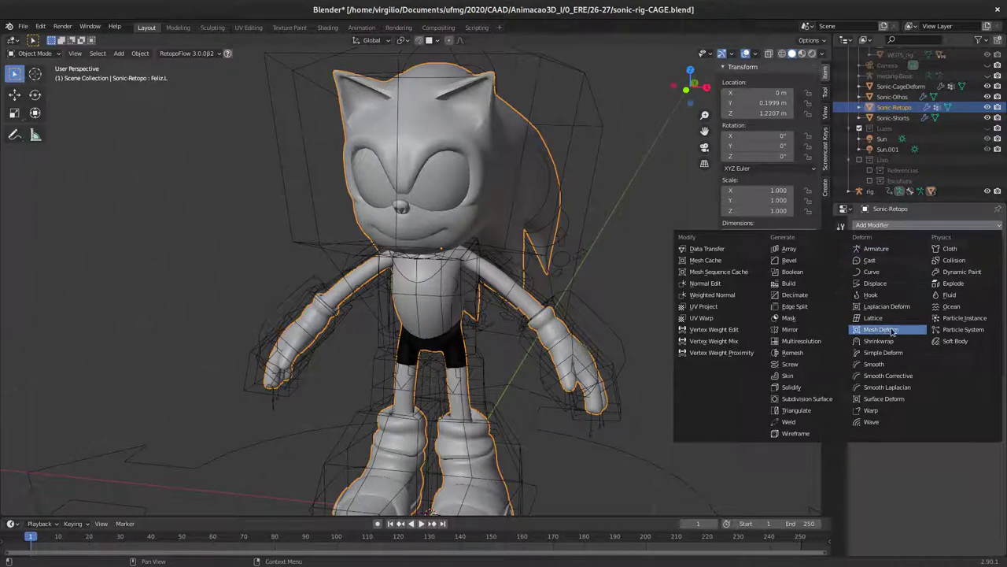
left_click(890, 330)
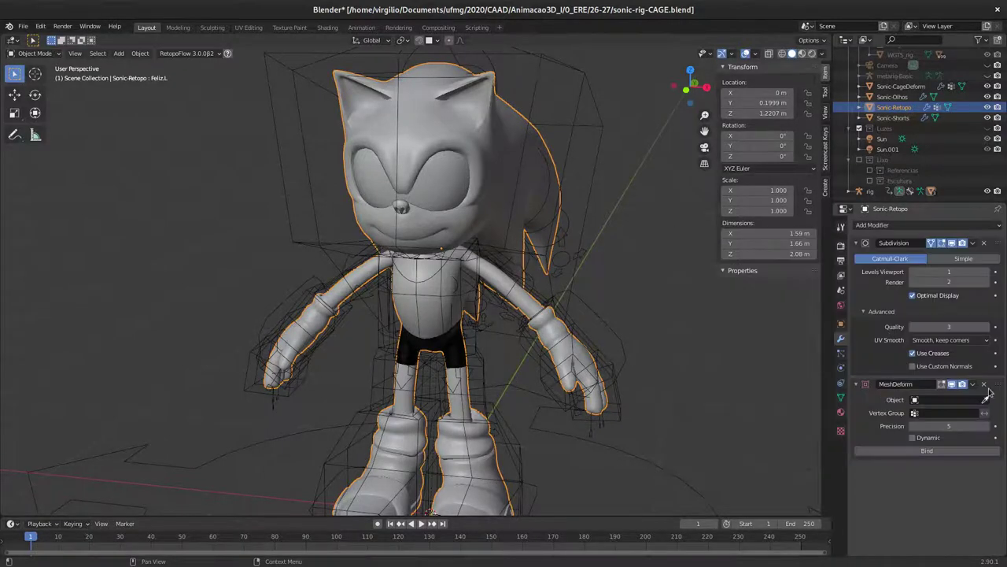
left_click_drag(989, 386, 987, 275)
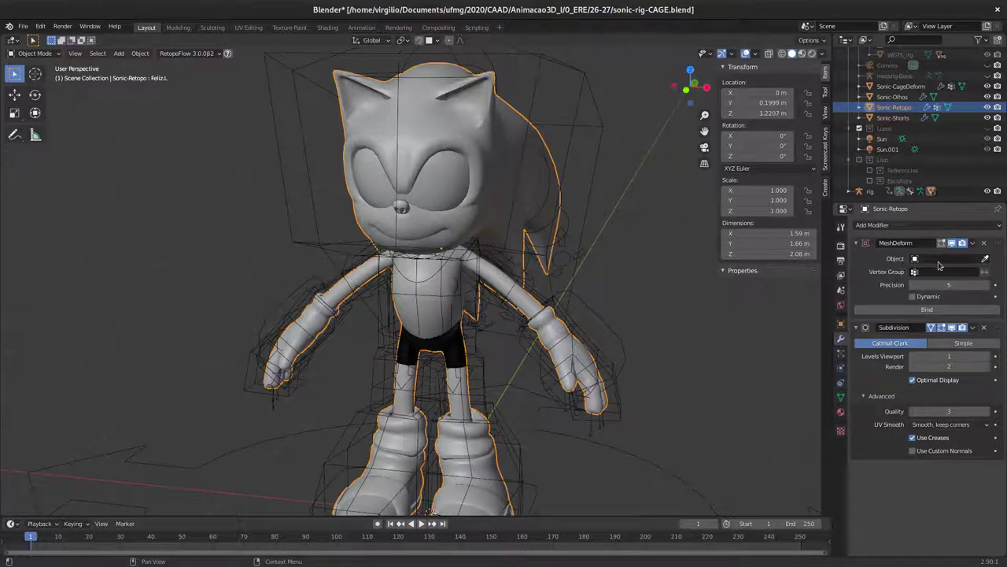
Eyedrop Sonic-CageDeform as the Mesh Deform cage object, then zoom in on the torso and legs
left_click(985, 261)
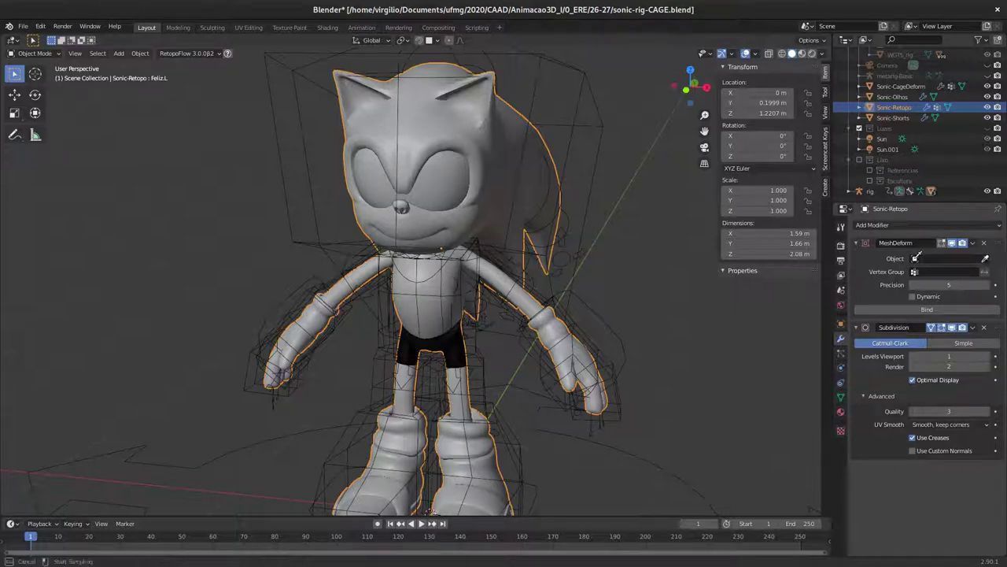
left_click(597, 173)
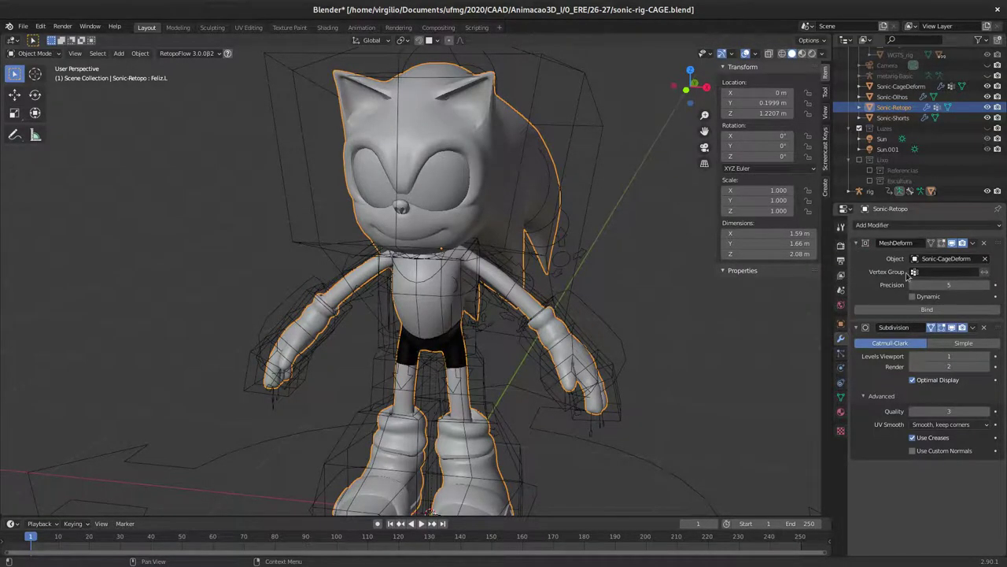
scroll(595, 287, "up", 3)
mouse_move(551, 283)
middle_mouse_down()
mouse_move(665, 311)
mouse_move(642, 300)
middle_mouse_up()
scroll(596, 287, "up", 2)
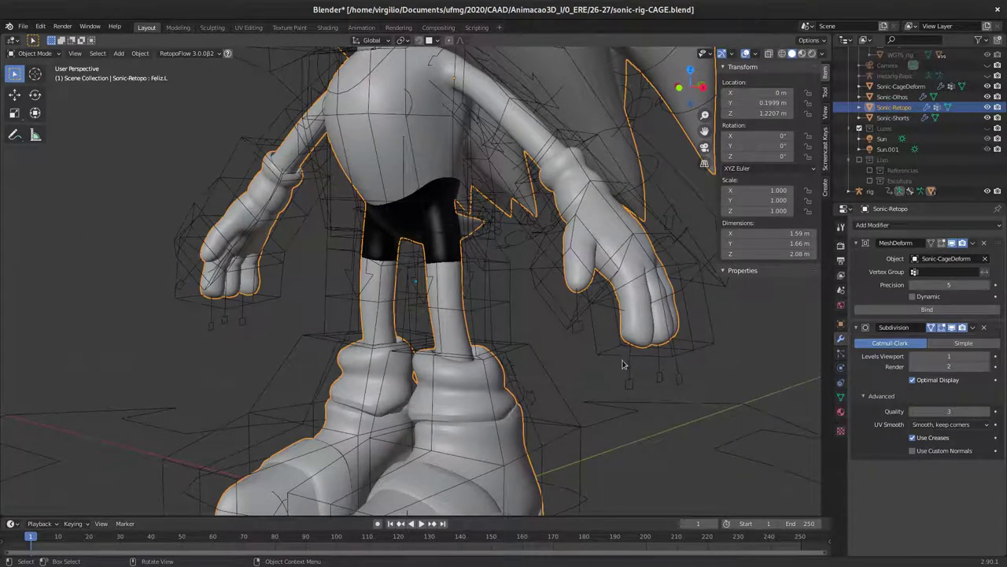
left_click(629, 392)
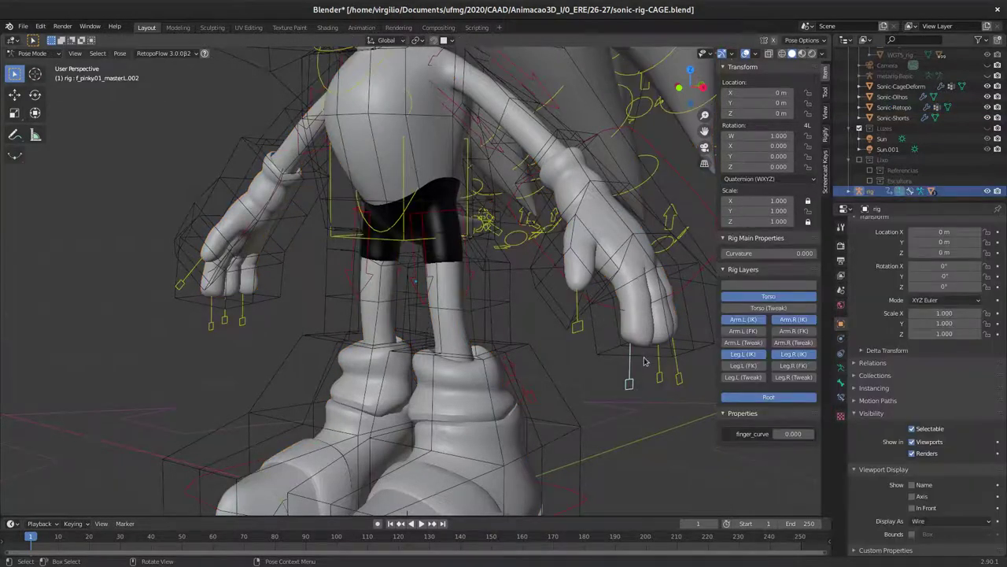
Select the tail and right foot IK bones, then switch to Object Mode and select Sonic-Retopo
middle_click_drag(644, 361, 598, 314)
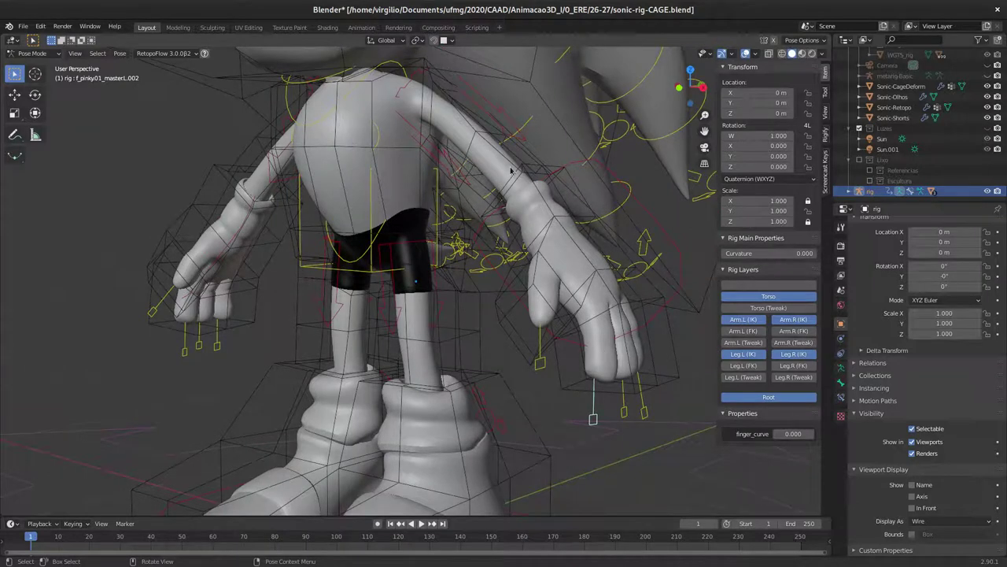
middle_click_drag(402, 192, 475, 226)
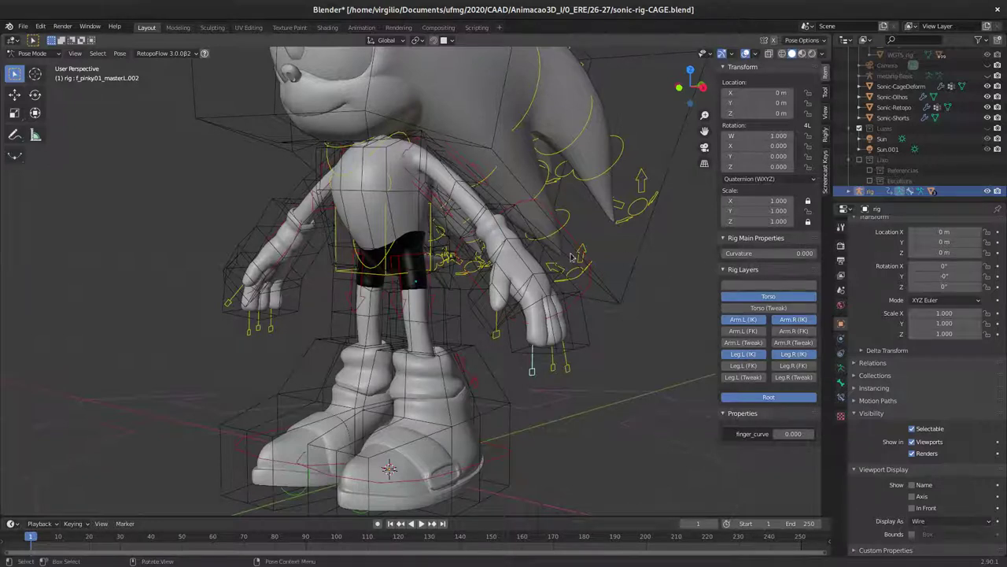
left_click(458, 120)
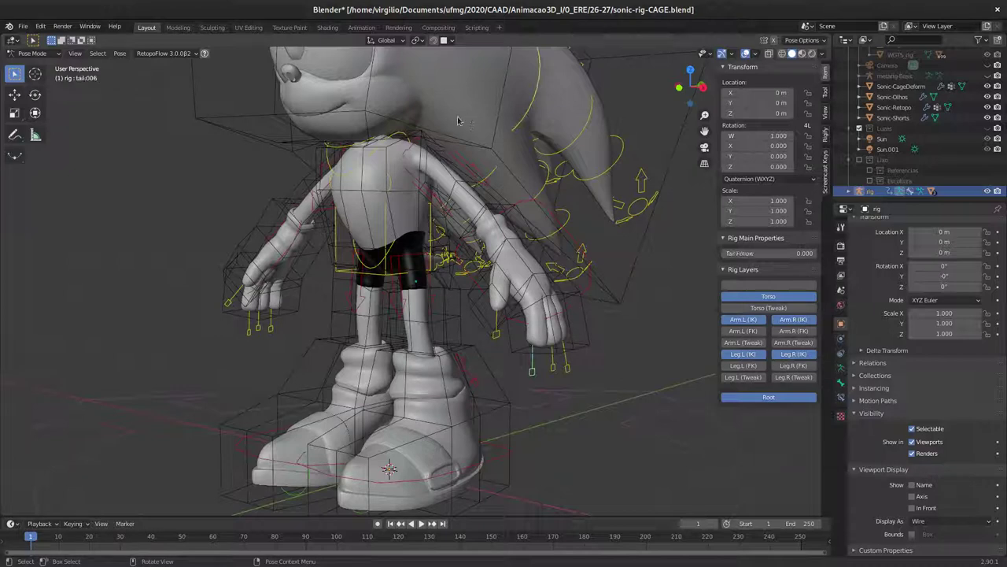
left_click(303, 427)
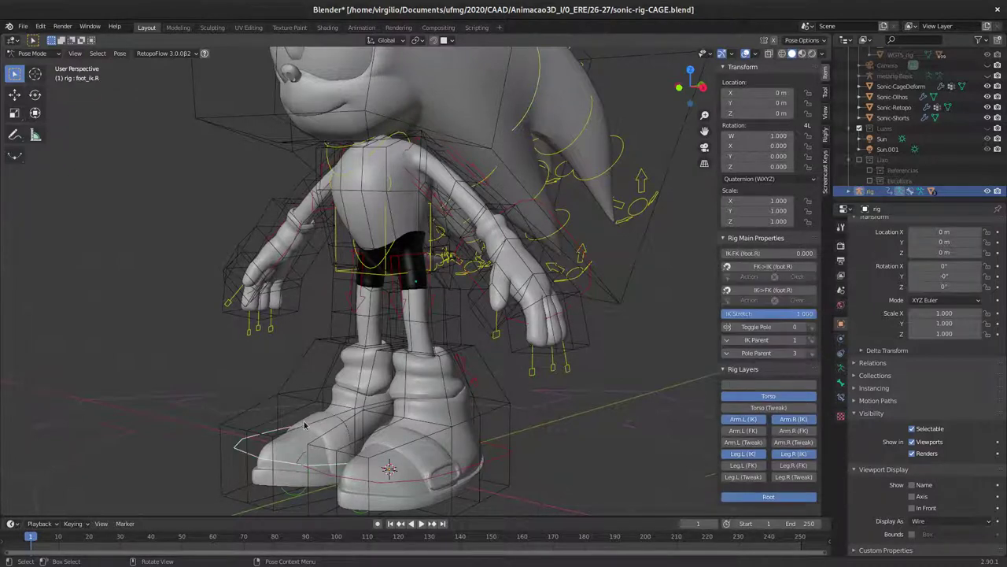
key("ctrl+Tab")
left_click(347, 352)
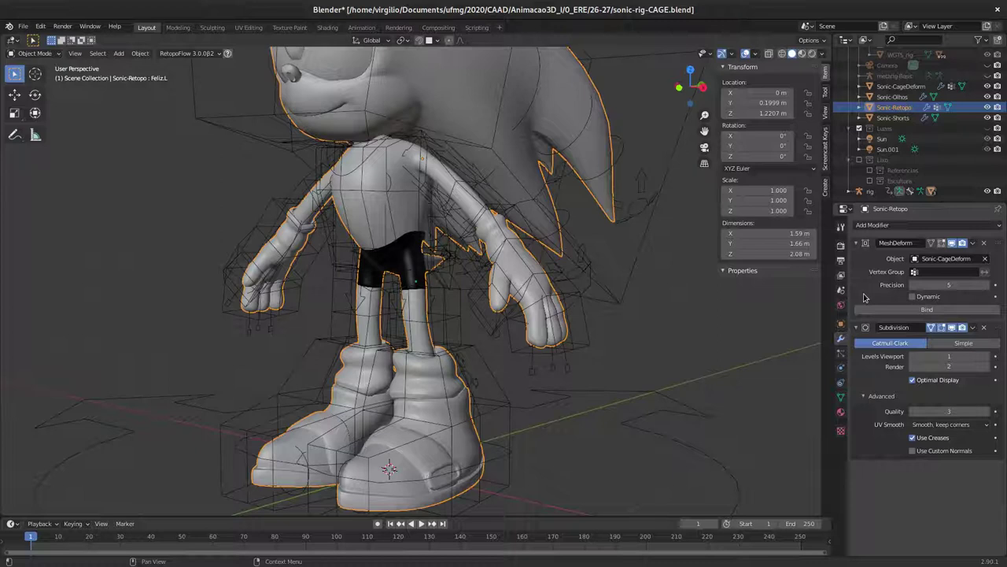
Tick Dynamic in Sonic-Retopo's Mesh Deform modifier and click Bind to the cage
mouse_move(569, 295)
middle_mouse_down()
mouse_move(641, 288)
mouse_move(593, 313)
mouse_move(498, 161)
middle_mouse_up()
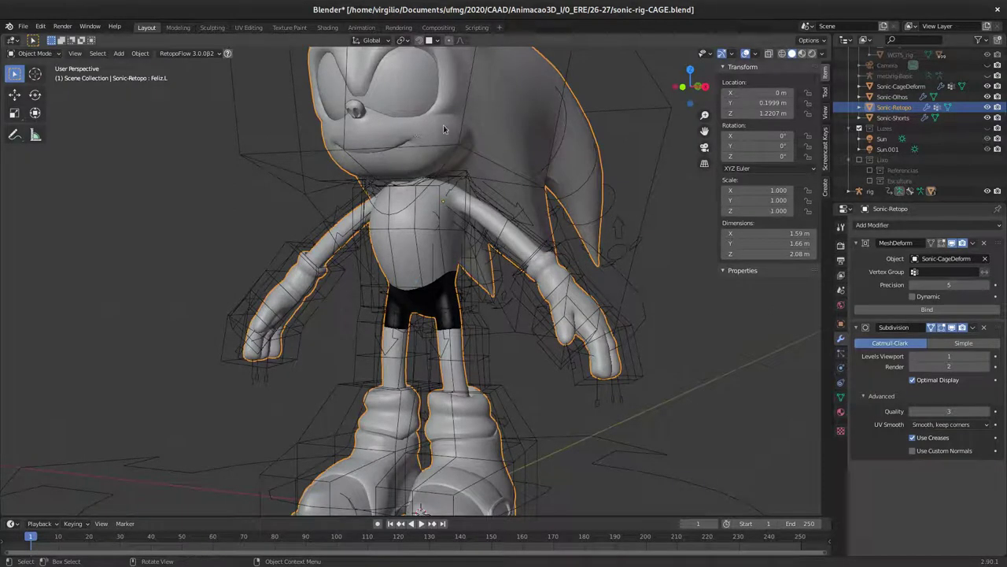
left_click(911, 297)
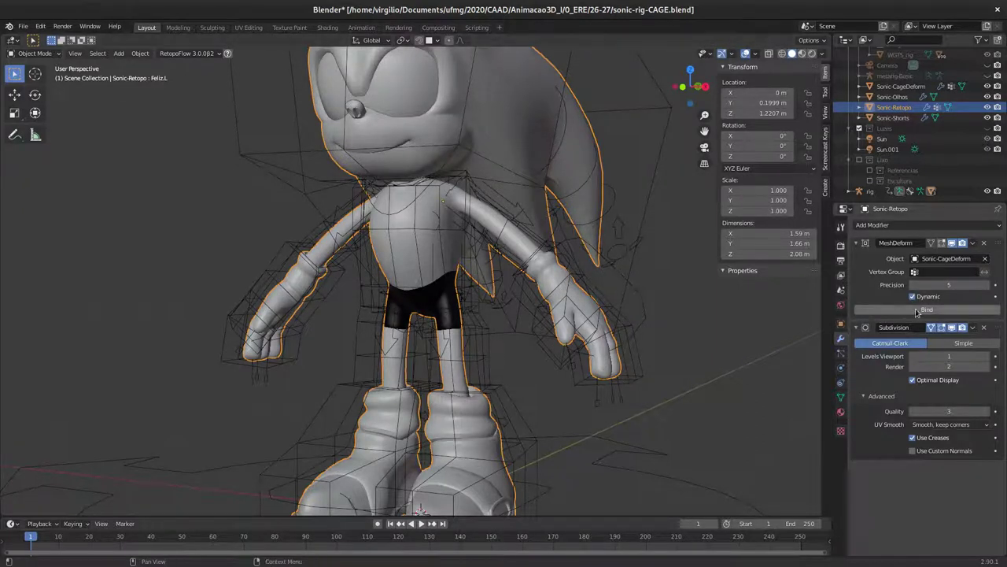
left_click(922, 311)
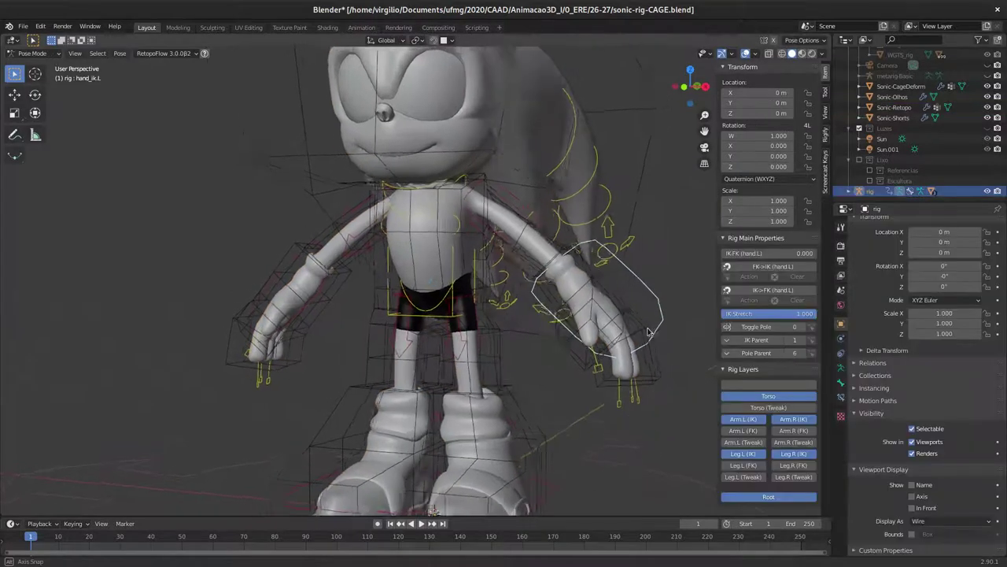
Test-move the left hand IK and torso controls, cancelling each to keep the rest pose
key("g")
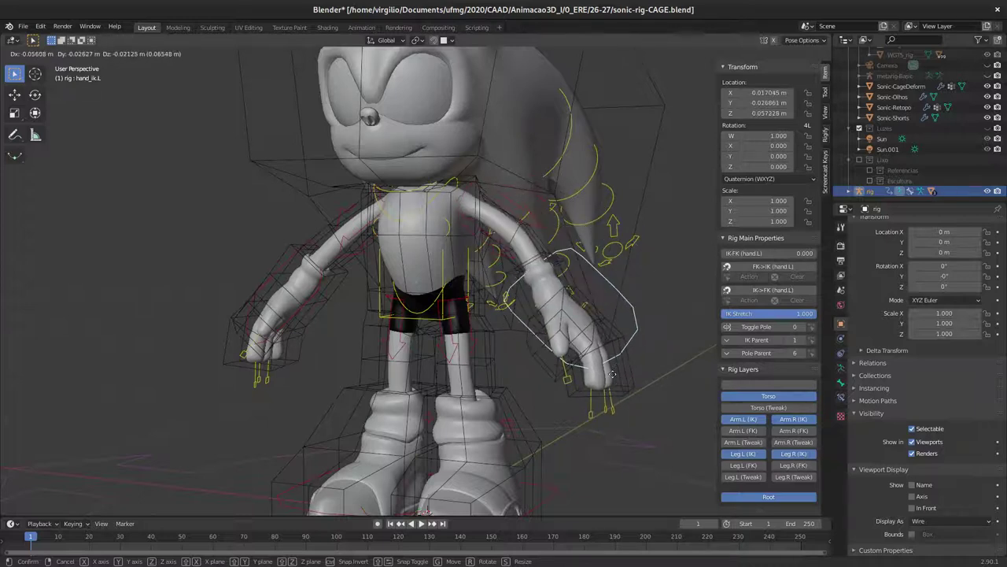
right_click(627, 309)
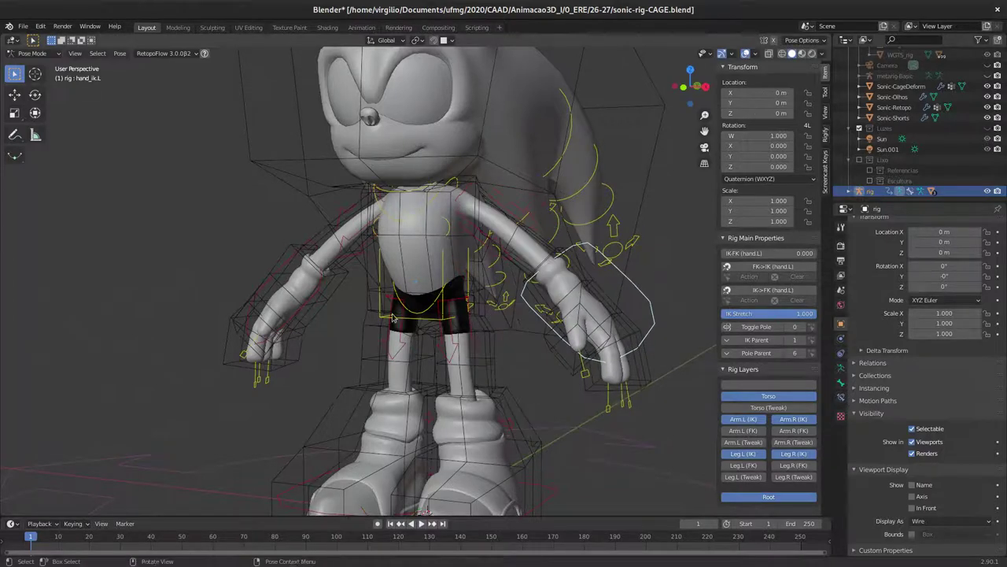
key("a")
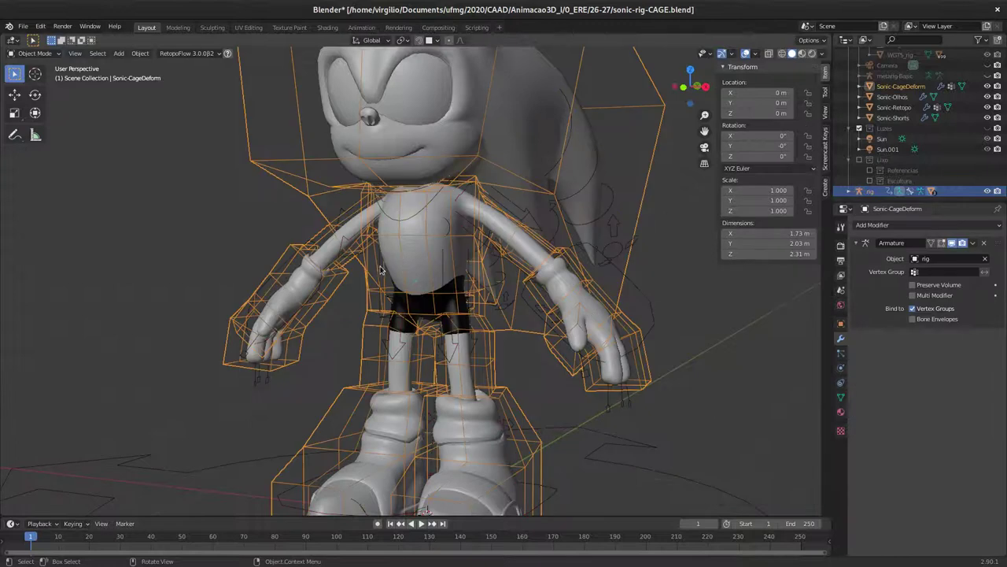
left_click(380, 260)
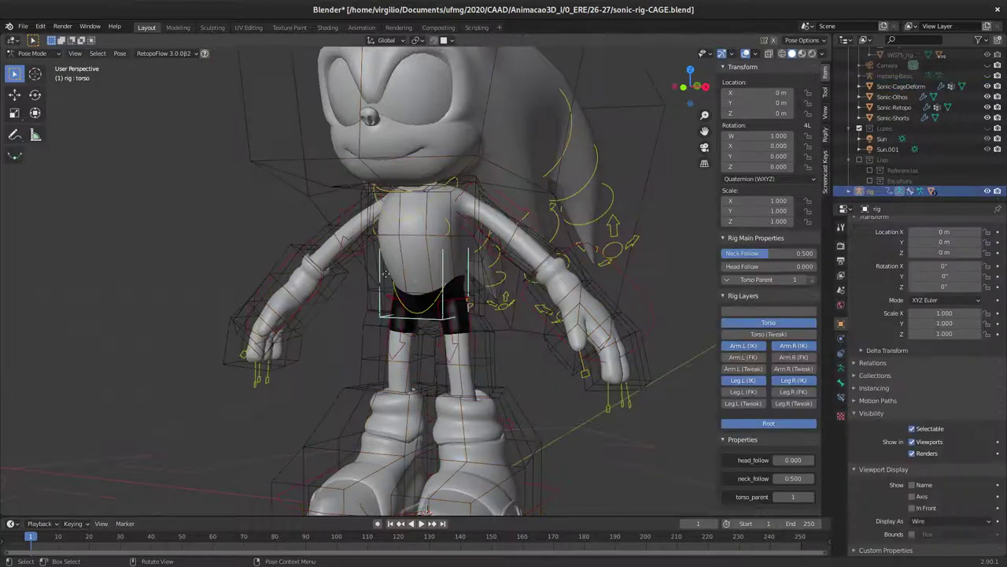
key("g")
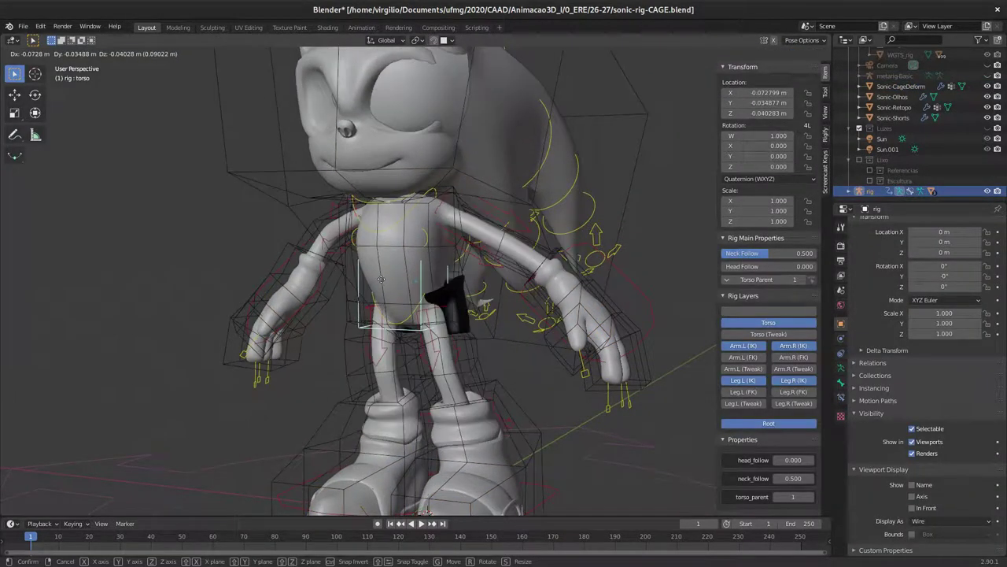
right_click(391, 284)
Zoom in, select the right thigh IK control and orbit around the shorts
scroll(401, 282, "up", 1)
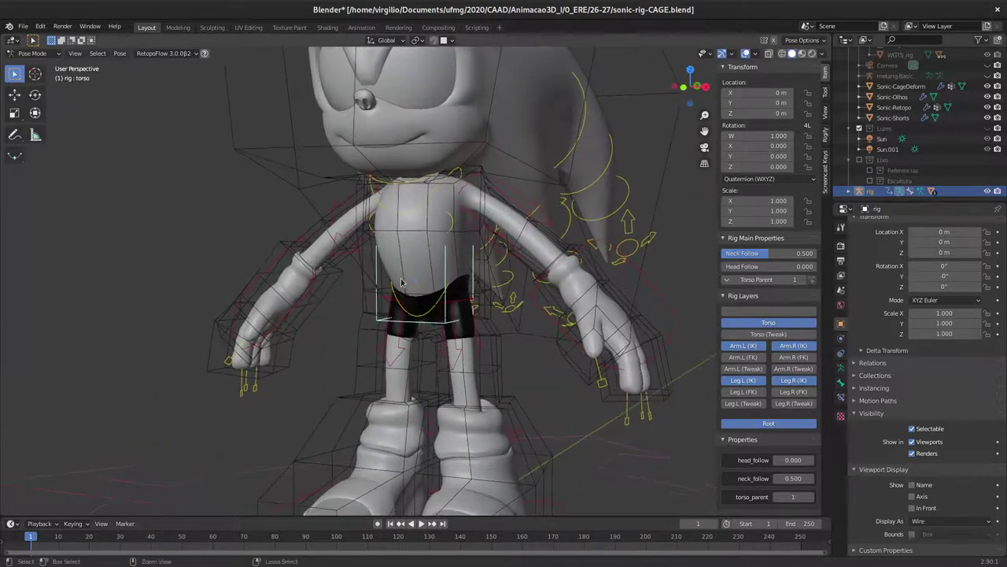
scroll(401, 282, "up", 4)
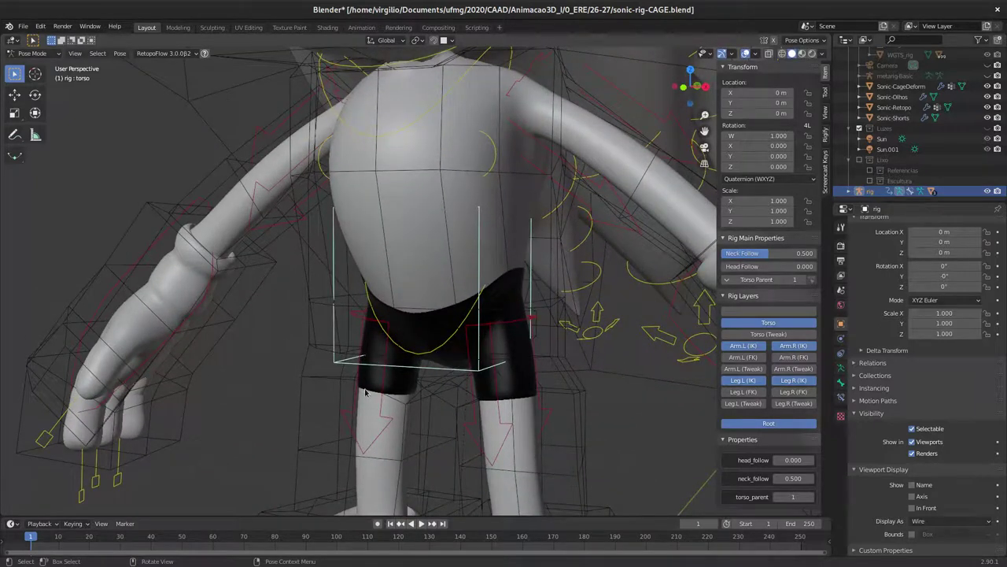
scroll(364, 391, "up", 2)
scroll(425, 392, "up", 2)
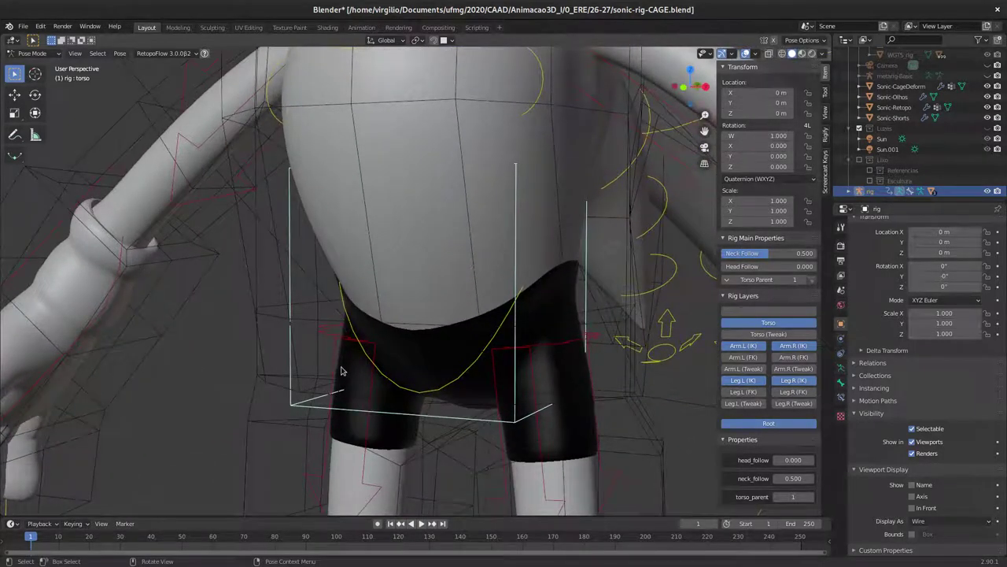
left_click(390, 452)
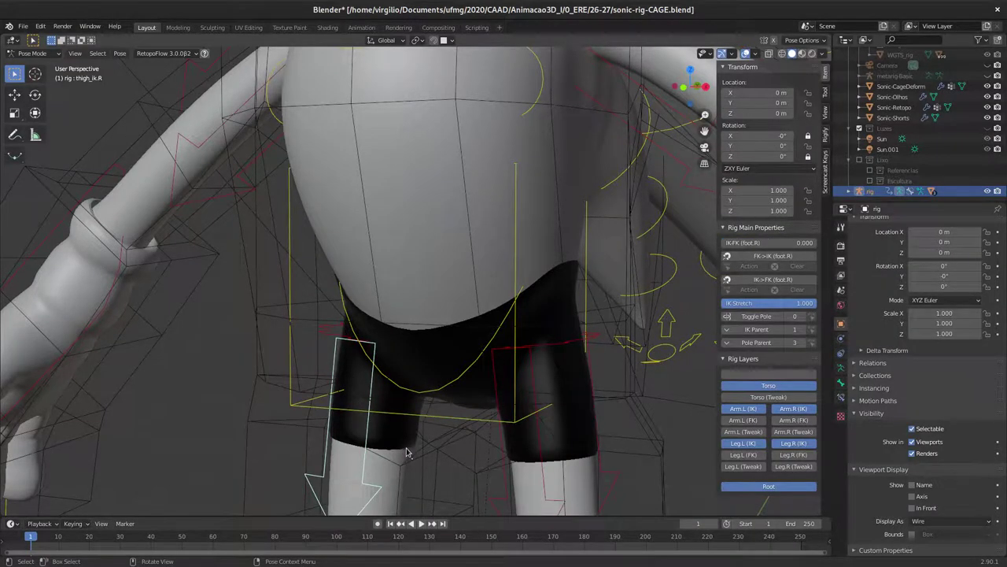
scroll(404, 454, "up", 1)
scroll(415, 398, "up", 2)
scroll(405, 263, "up", 1)
middle_click_drag(404, 263, 373, 317)
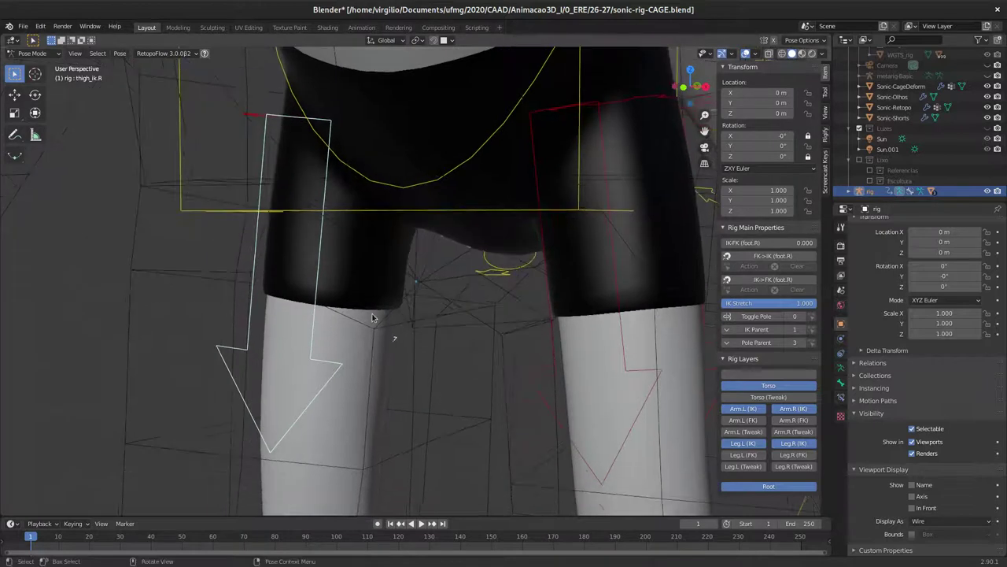
In Object Mode, add a Mesh Deform modifier to Sonic-Shorts and move it to the top
left_click(378, 310)
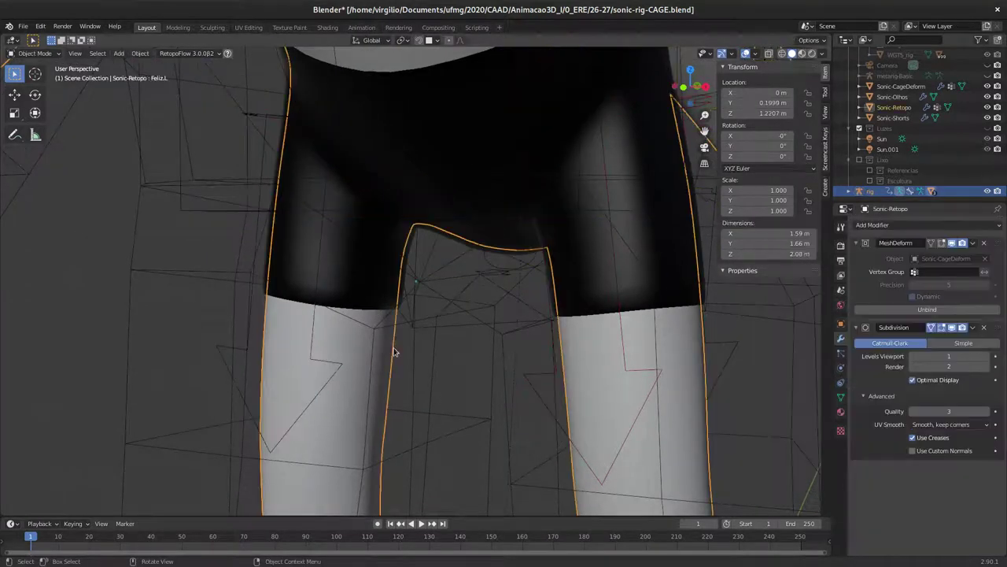
scroll(418, 326, "down", 3)
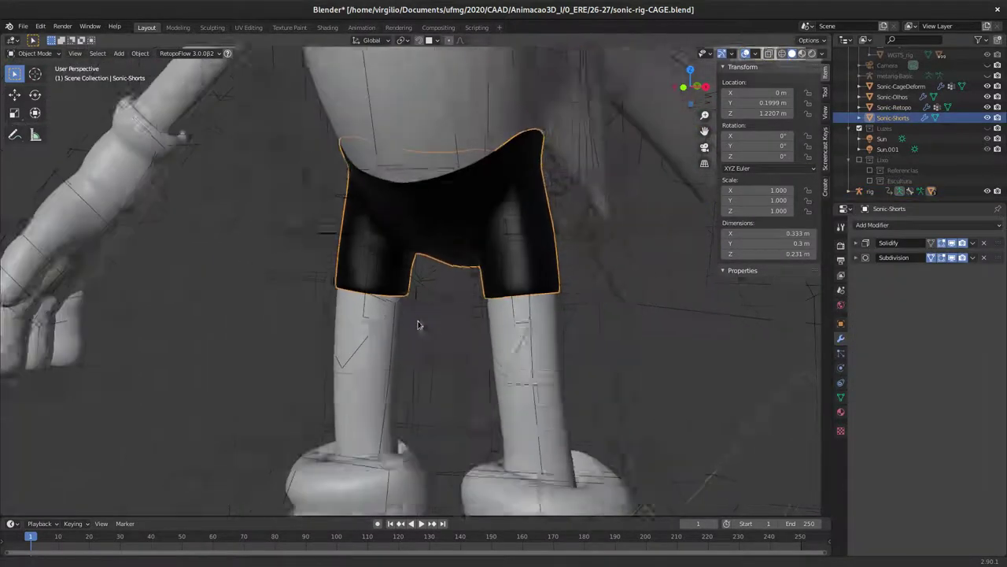
scroll(418, 326, "down", 1)
left_click(902, 226)
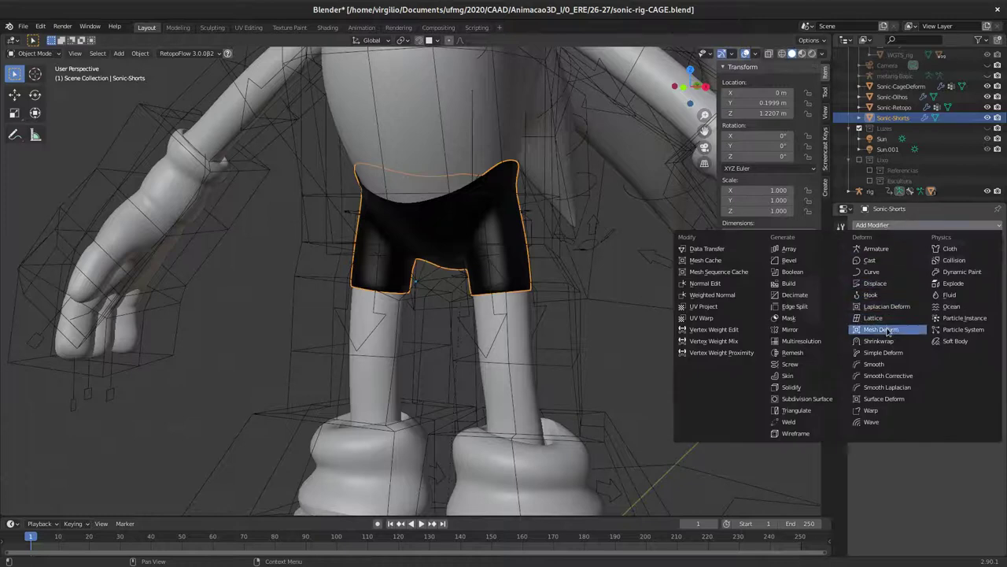
left_click(889, 329)
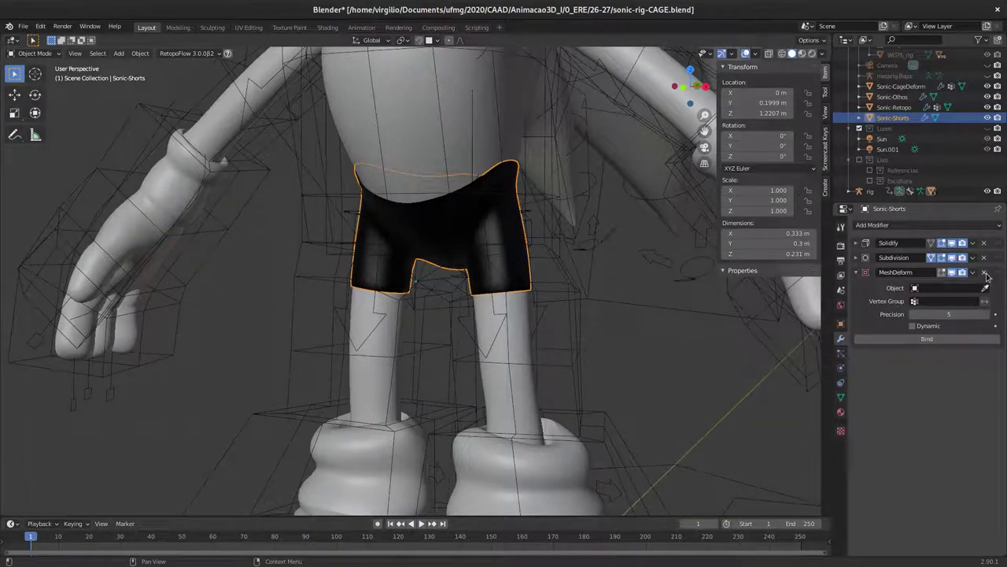
left_click_drag(997, 274, 997, 240)
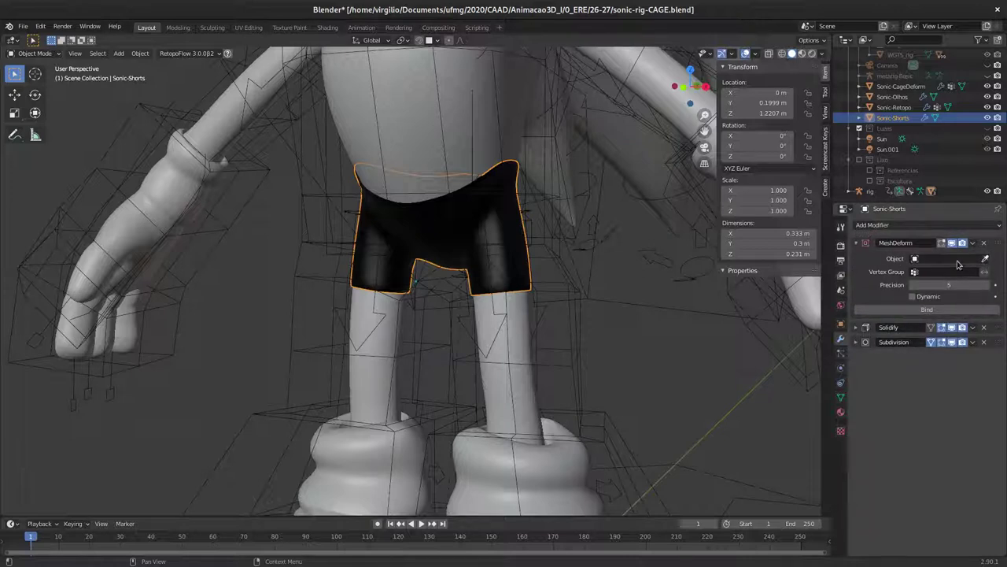
Eyedrop Sonic-CageDeform as the shorts' cage, tick Dynamic and bind
left_click(985, 260)
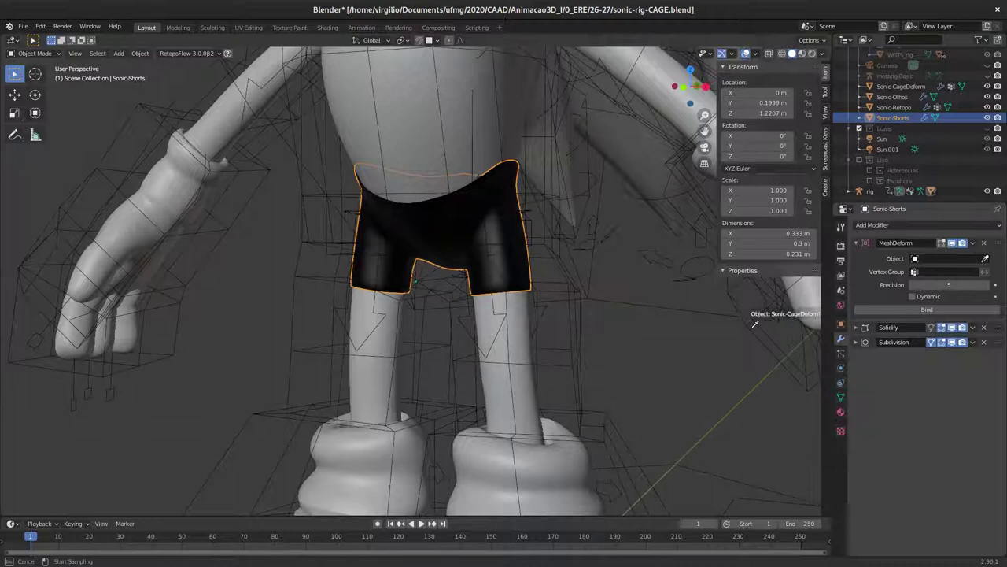
left_click(763, 319)
left_click(913, 297)
left_click(914, 310)
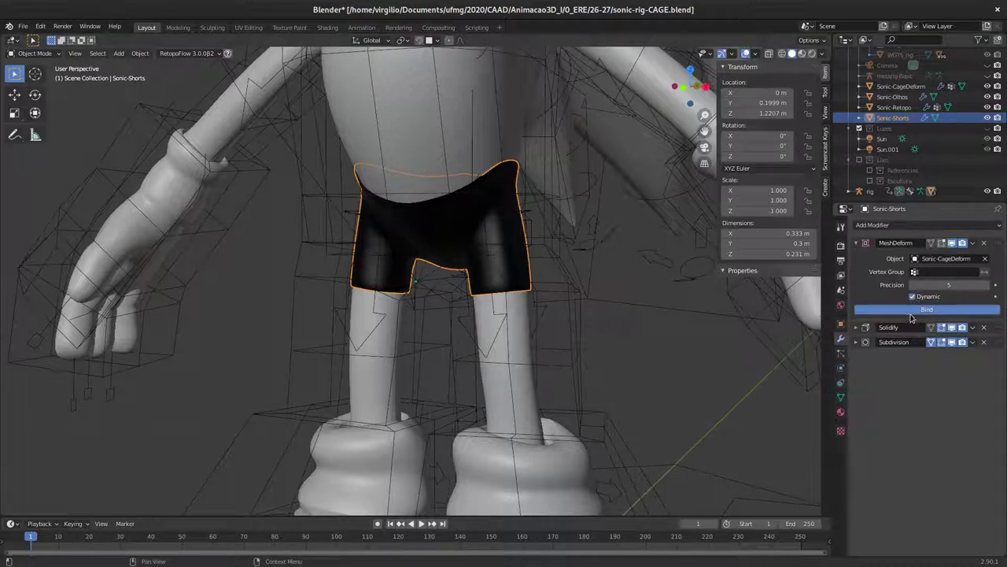
scroll(503, 236, "down", 3)
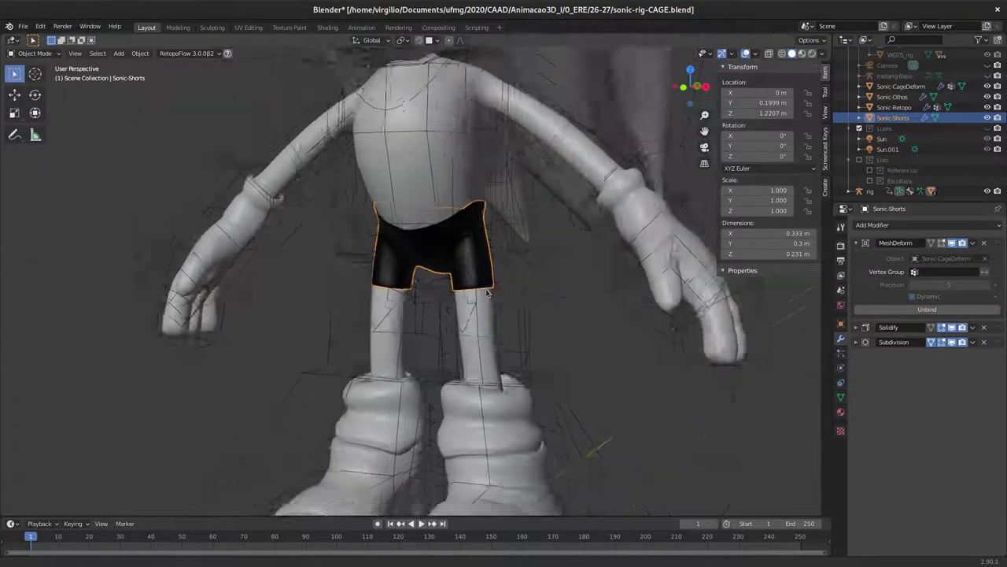
mouse_move(504, 236)
middle_mouse_down()
mouse_move(415, 287)
mouse_move(356, 282)
middle_mouse_up()
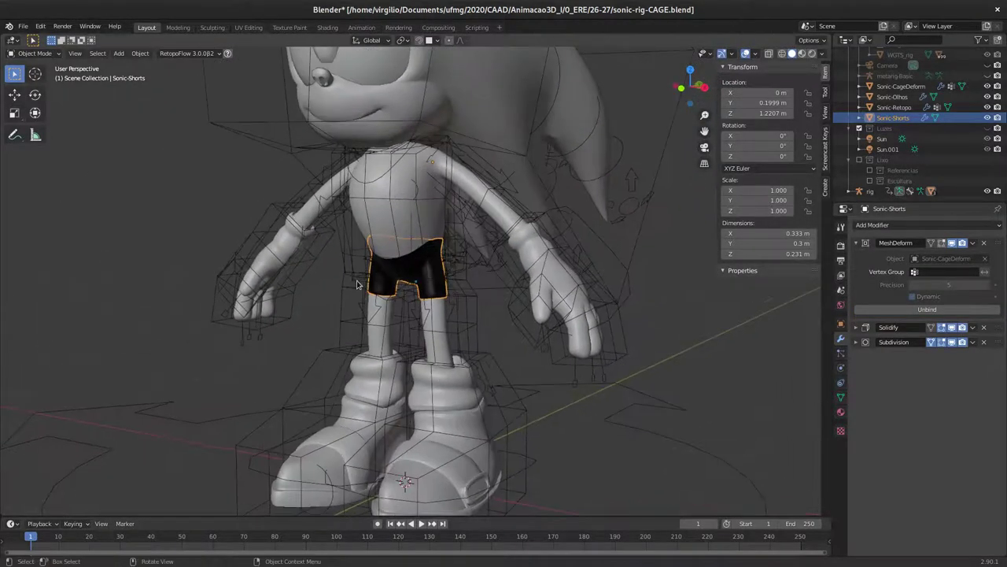
In Pose Mode, test-move the torso bone to check the shorts follow, then cancel
left_click(357, 282)
key("ctrl+Tab")
key("g")
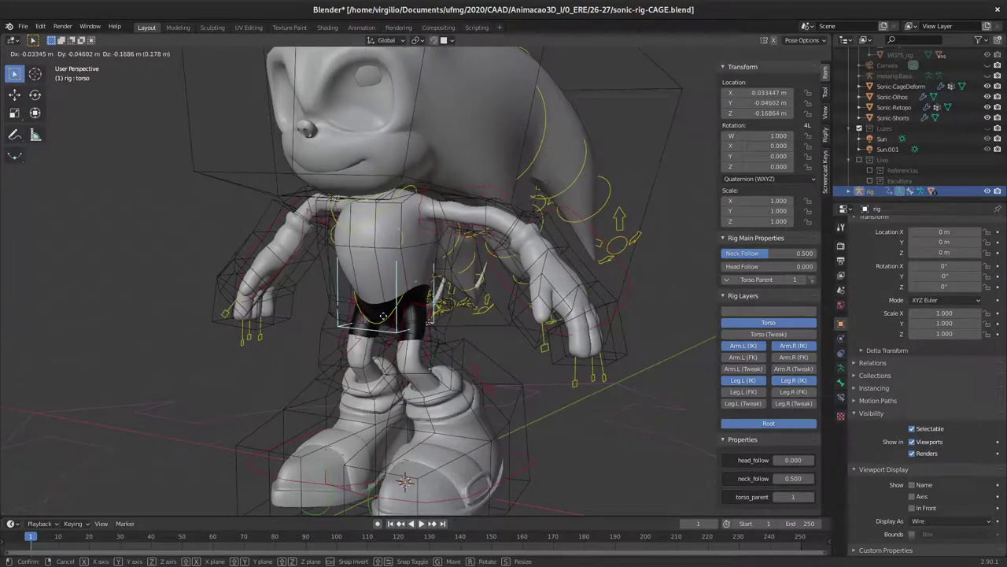
right_click(375, 300)
Return to Object Mode and select the Sonic-Olhos eye mesh
mouse_move(376, 300)
middle_mouse_down()
mouse_move(389, 185)
mouse_move(361, 160)
middle_mouse_up()
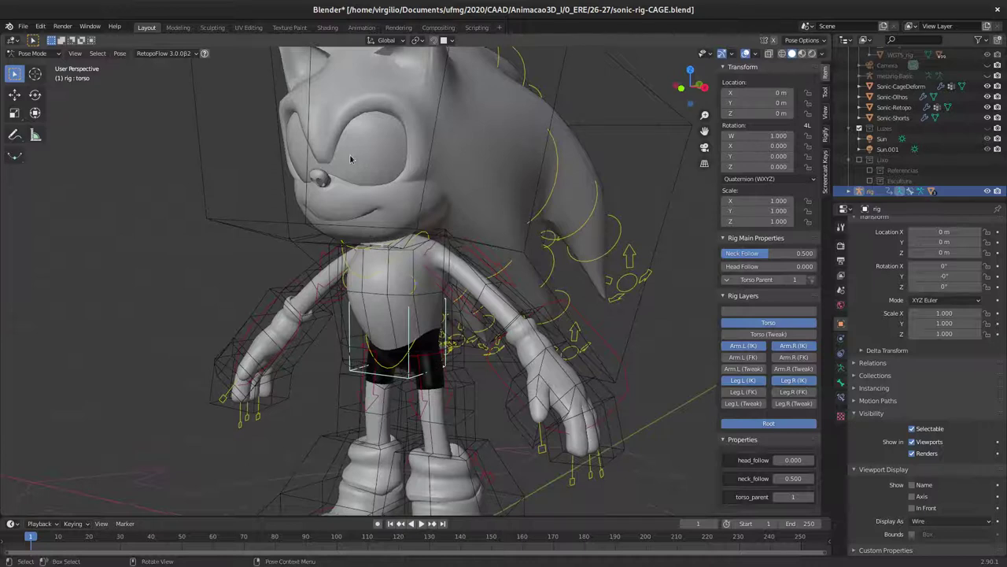
key("ctrl+Tab")
left_click(289, 155)
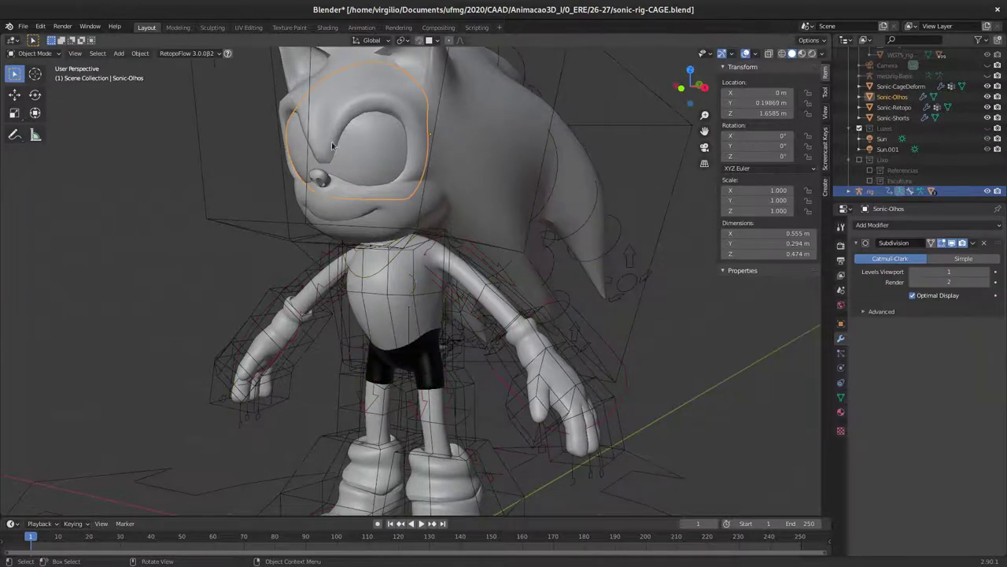
Add a Mesh Deform modifier above Subdivision on Sonic-Olhos, with Sonic-CageDeform as cage, and bind it
left_click(892, 225)
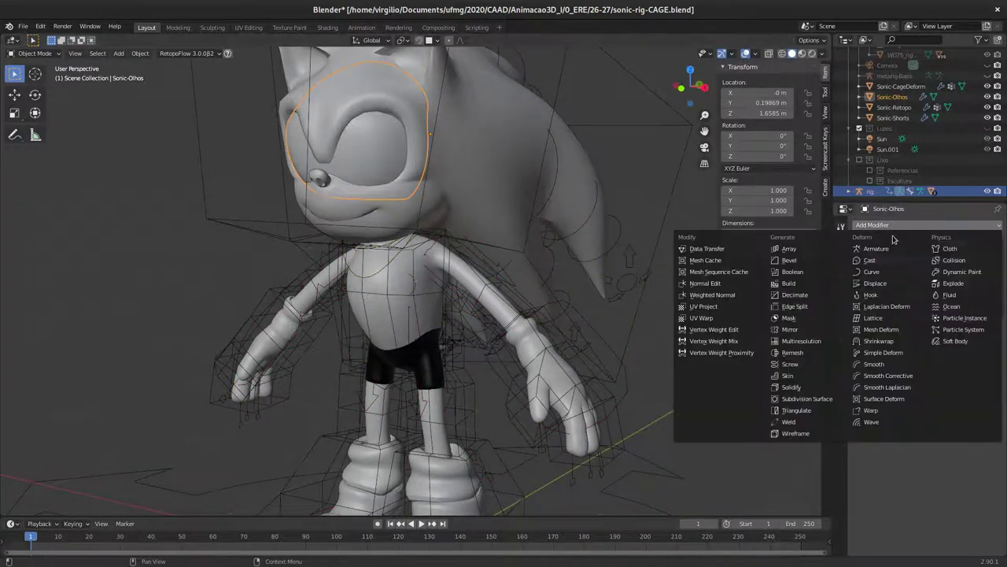
left_click(881, 329)
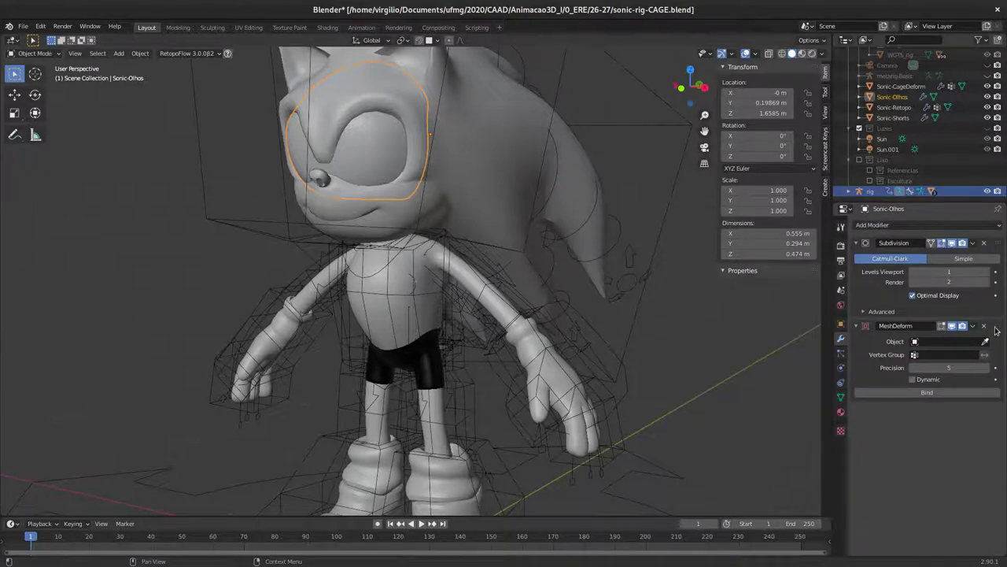
left_click_drag(996, 329, 995, 244)
key("e")
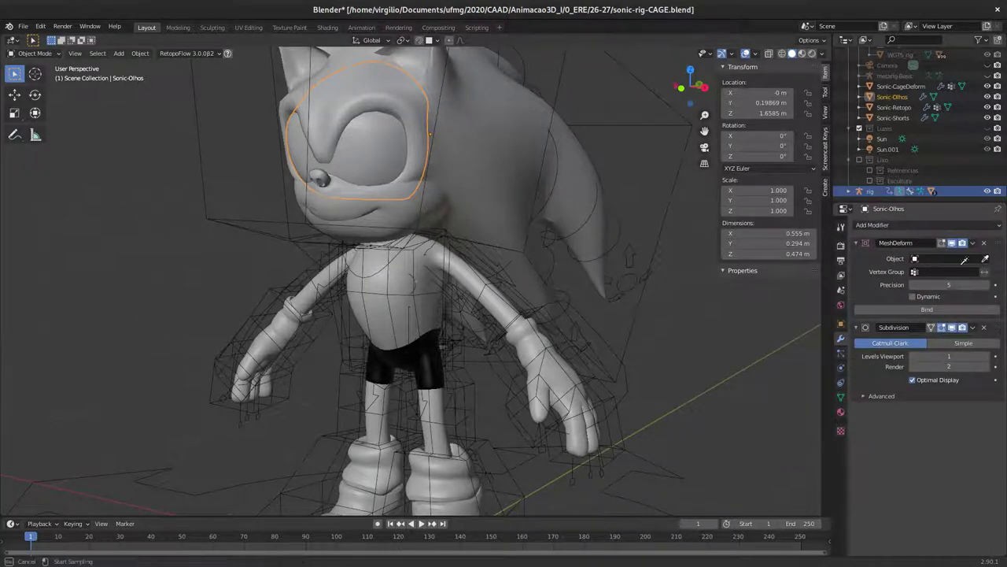
left_click(663, 233)
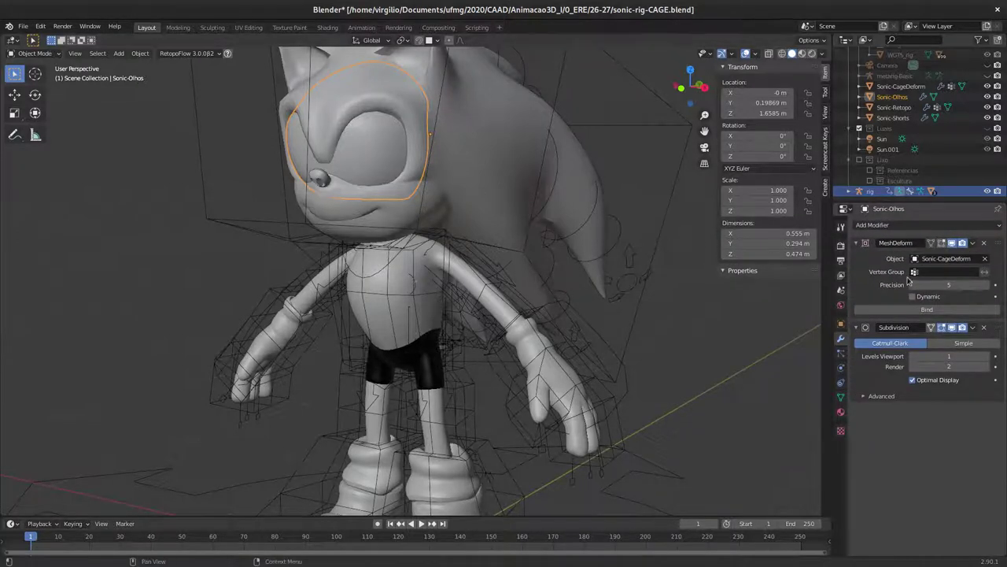
left_click(924, 310)
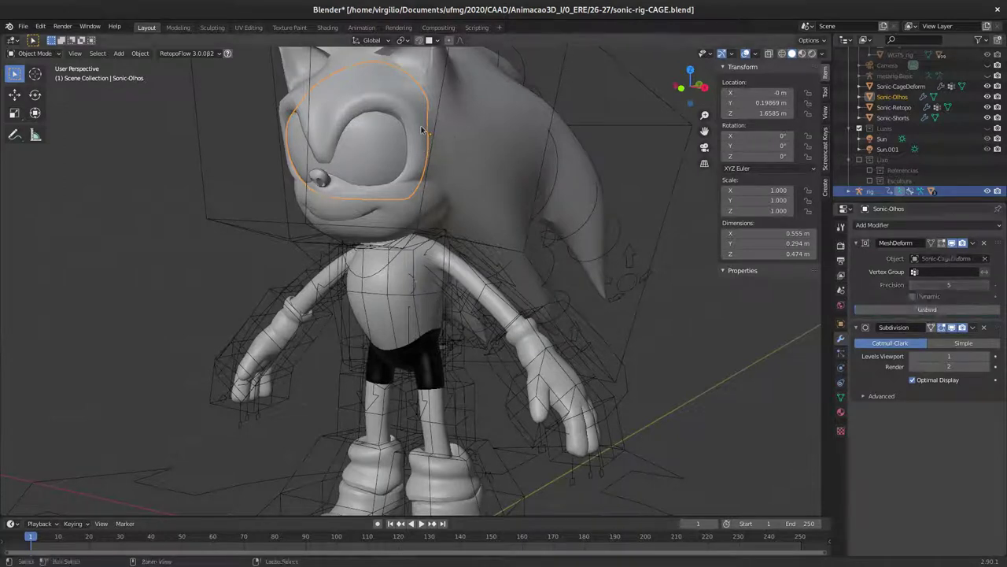
scroll(382, 117, "down", 3)
Test-rotate the rig's head bone in Pose Mode, then cancel back to rest
left_click(382, 117)
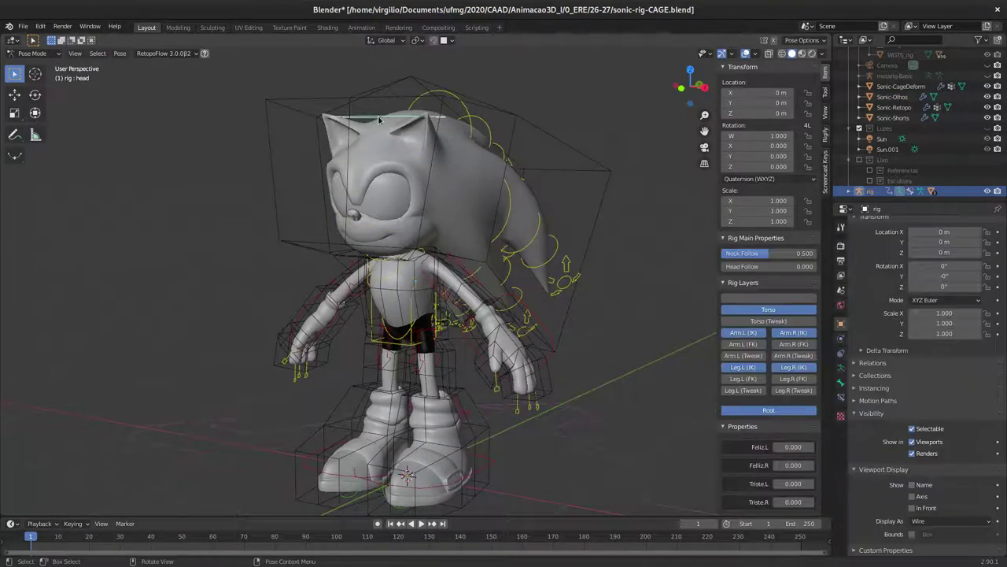
key("ctrl+Tab")
key("r")
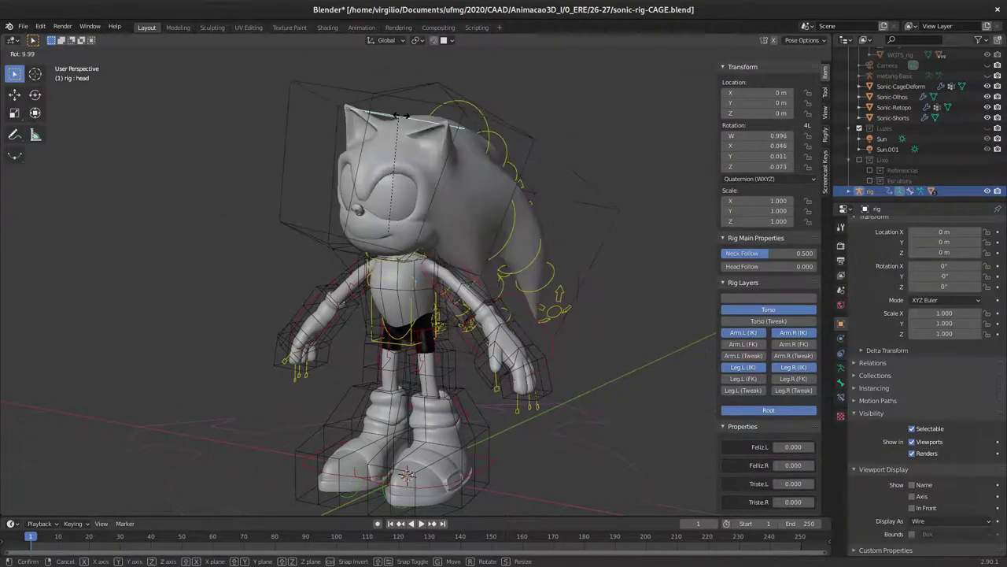
key("Escape")
Inspect the rig from above, make tail.009 active, then select the Sonic-Retopo mesh in Object Mode
middle_click_drag(380, 201, 378, 193)
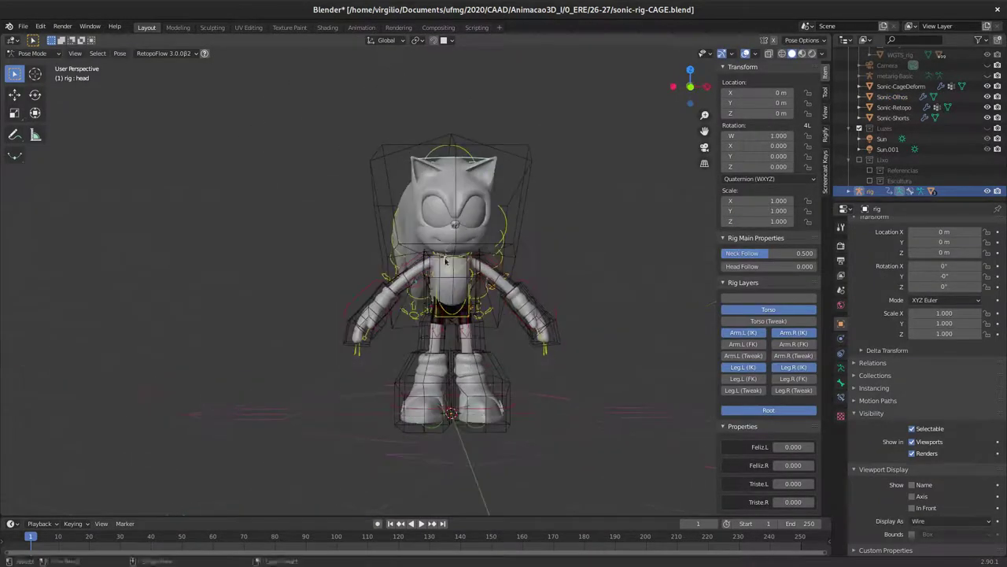
scroll(378, 193, "up", 4)
scroll(377, 188, "up", 3)
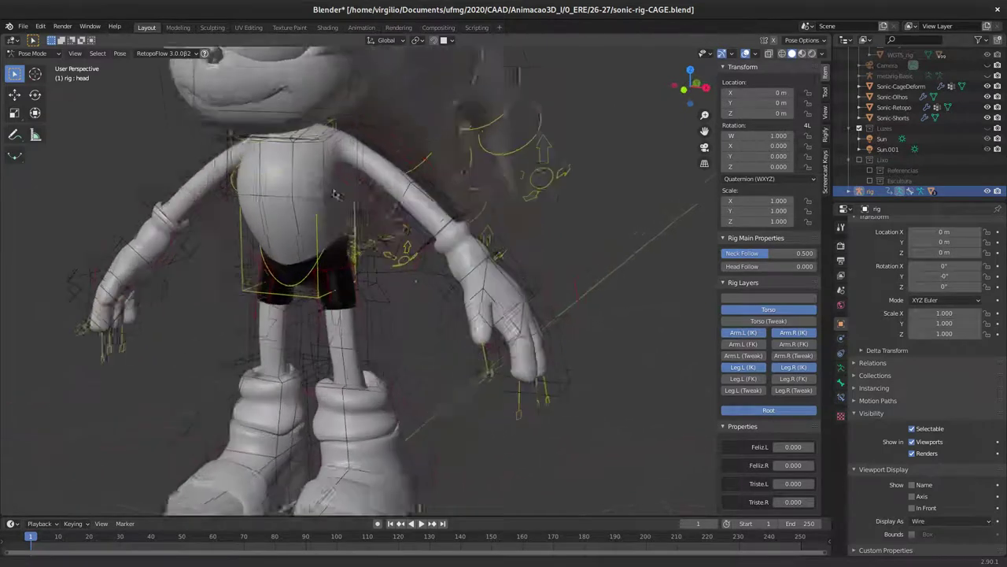
mouse_move(378, 189)
middle_mouse_down()
mouse_move(404, 228)
mouse_move(431, 224)
mouse_move(447, 252)
middle_mouse_up()
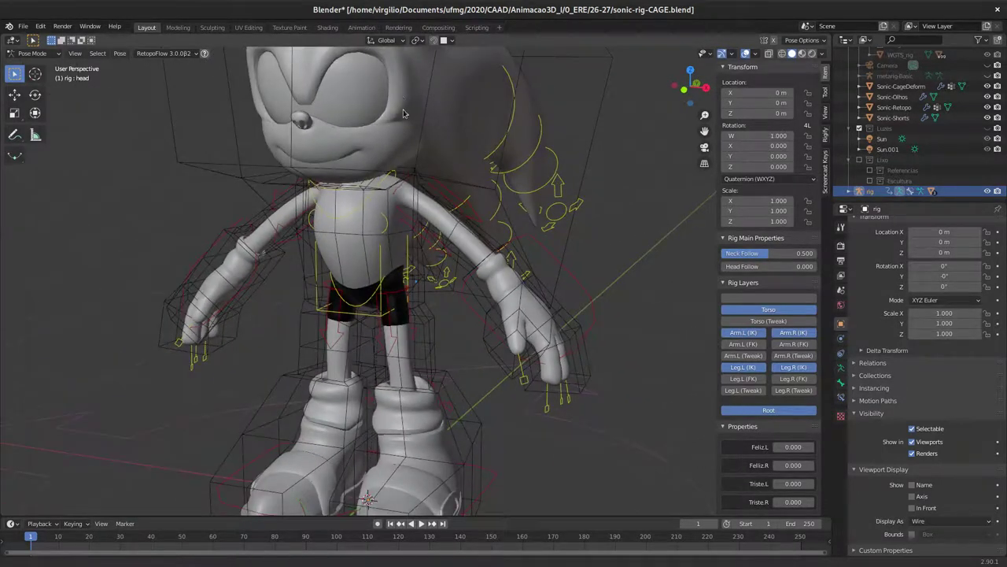
middle_click_drag(317, 111, 367, 151)
left_click(399, 168)
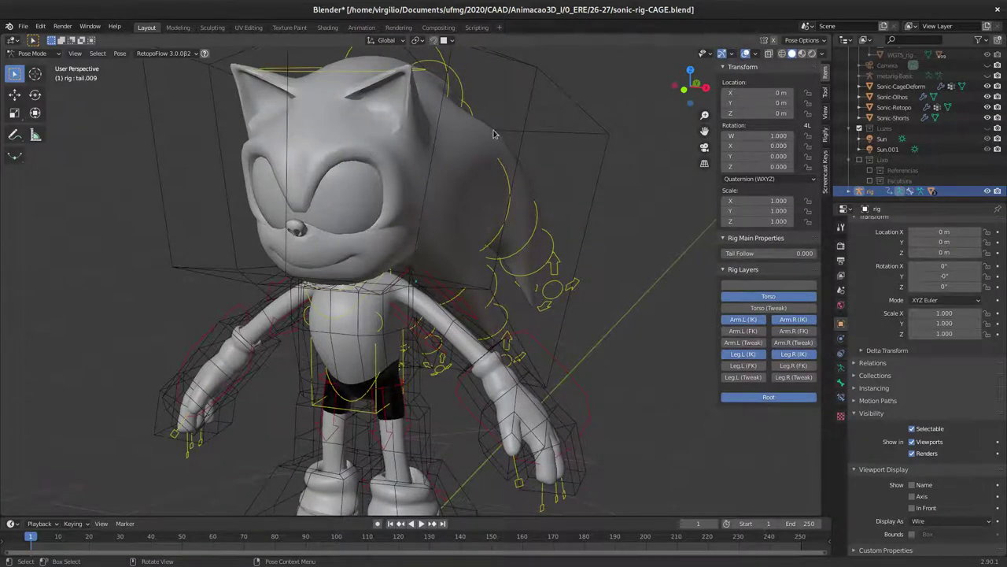
left_click(288, 116)
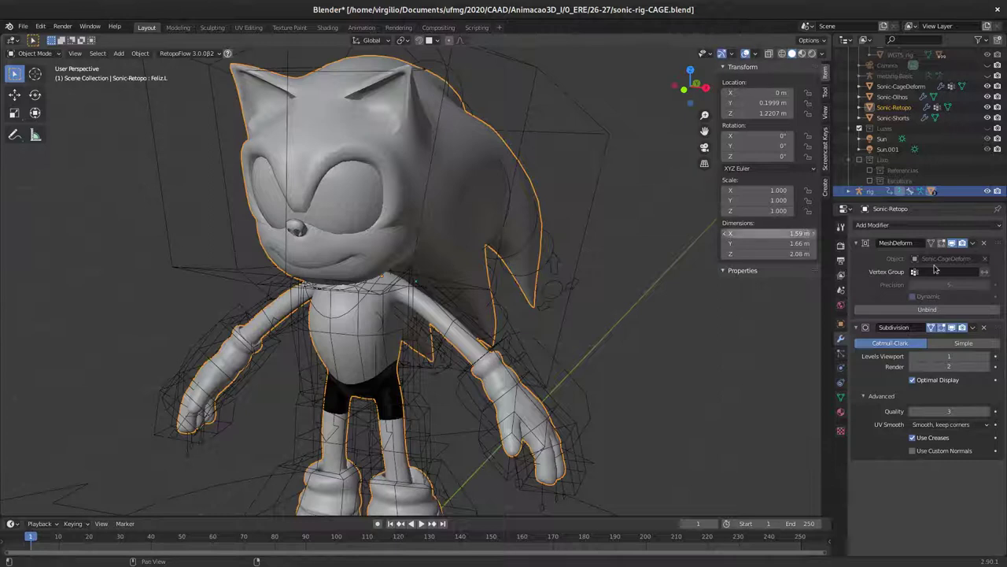
Unbind Sonic-Retopo's MeshDeform modifier from the deform cage
left_click(944, 315)
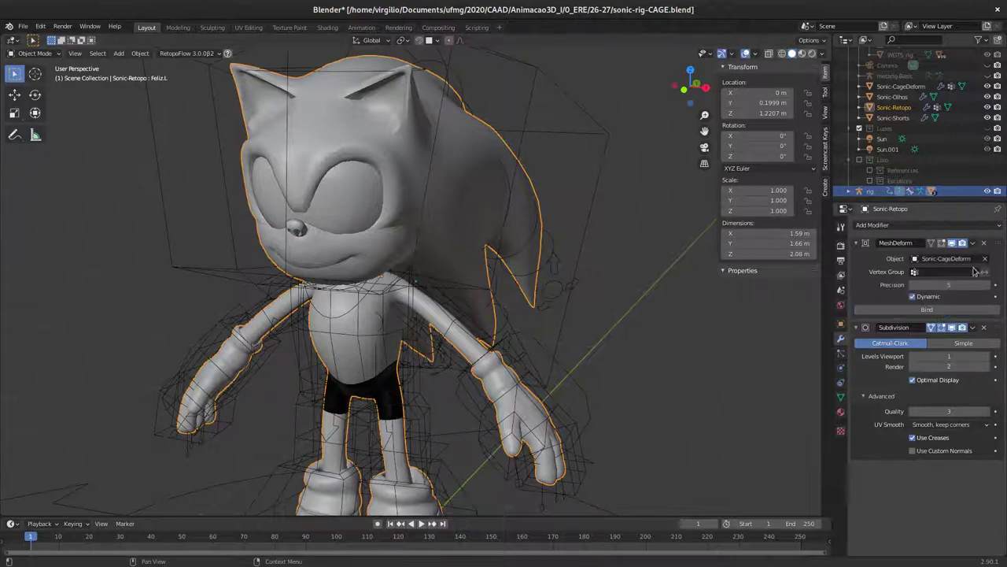
mouse_move(417, 245)
middle_mouse_down()
mouse_move(463, 241)
mouse_move(475, 282)
mouse_move(465, 290)
middle_mouse_up()
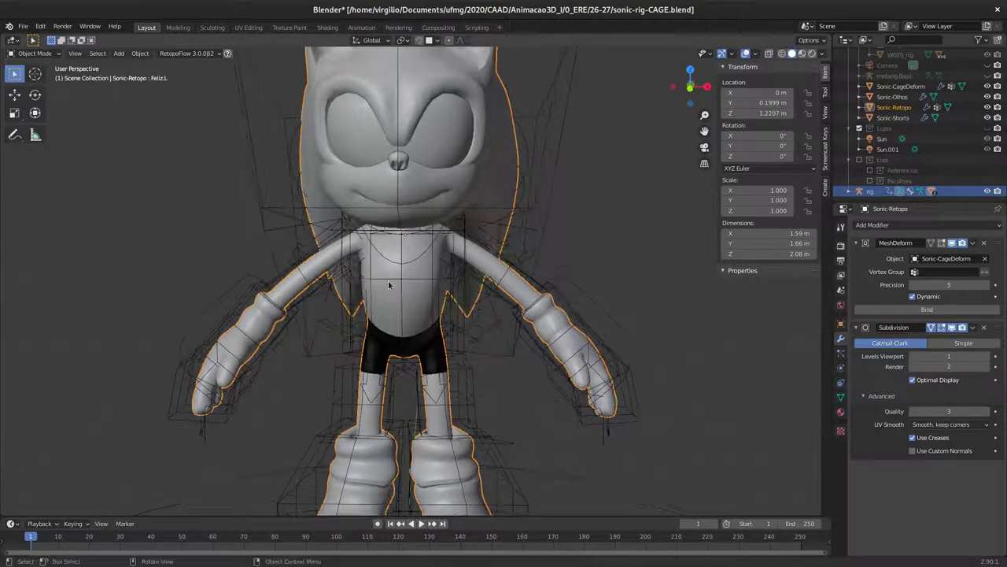
middle_click_drag(392, 285, 344, 280)
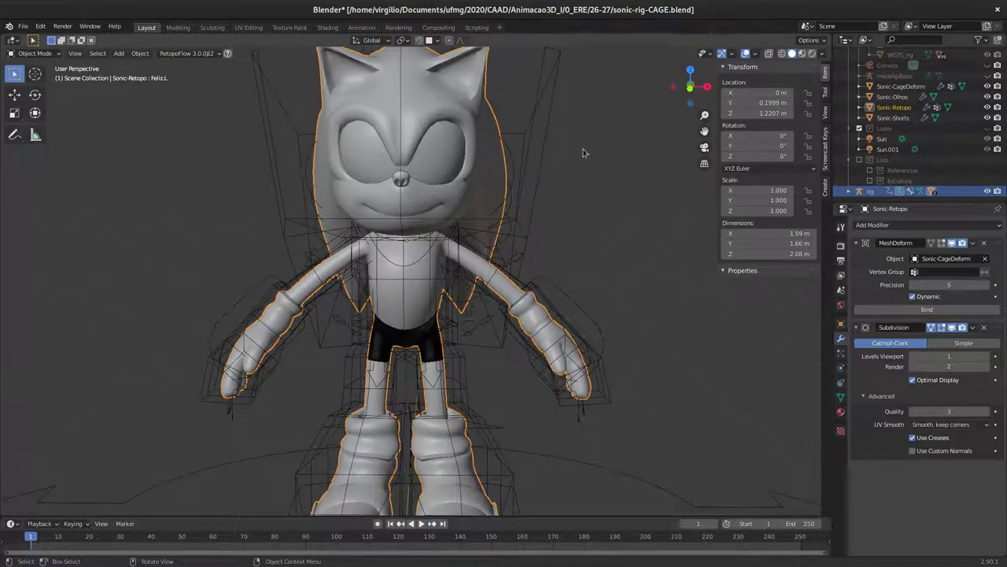
Isolate Sonic-Retopo in Local View with wireframe shading and enter Edit Mode
key("KP_Divide")
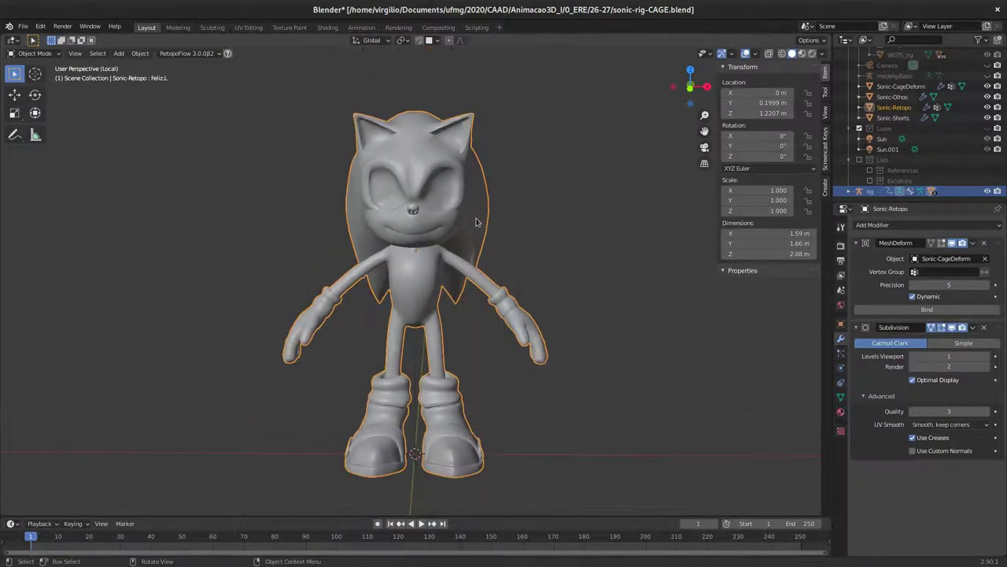
key("z")
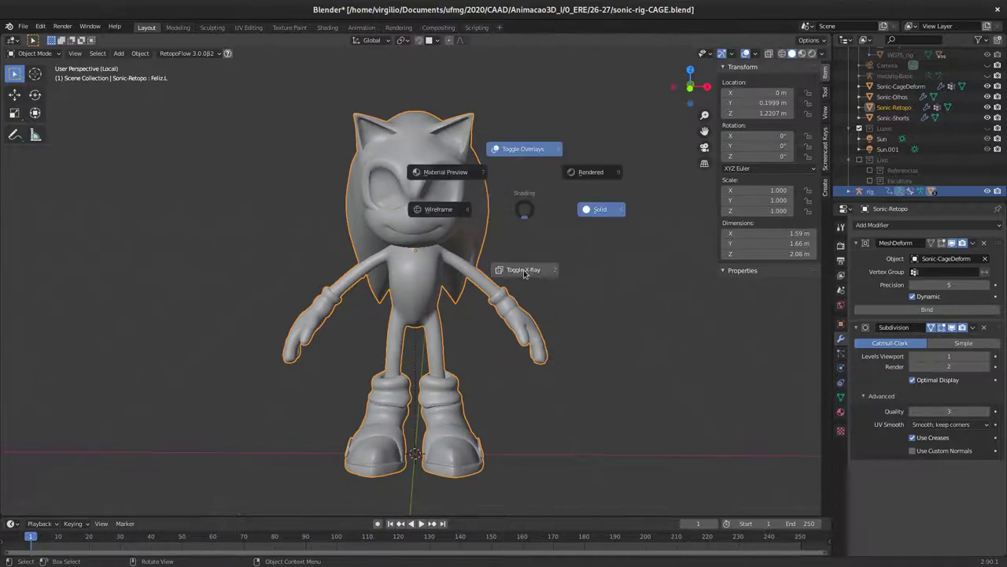
left_click(418, 242)
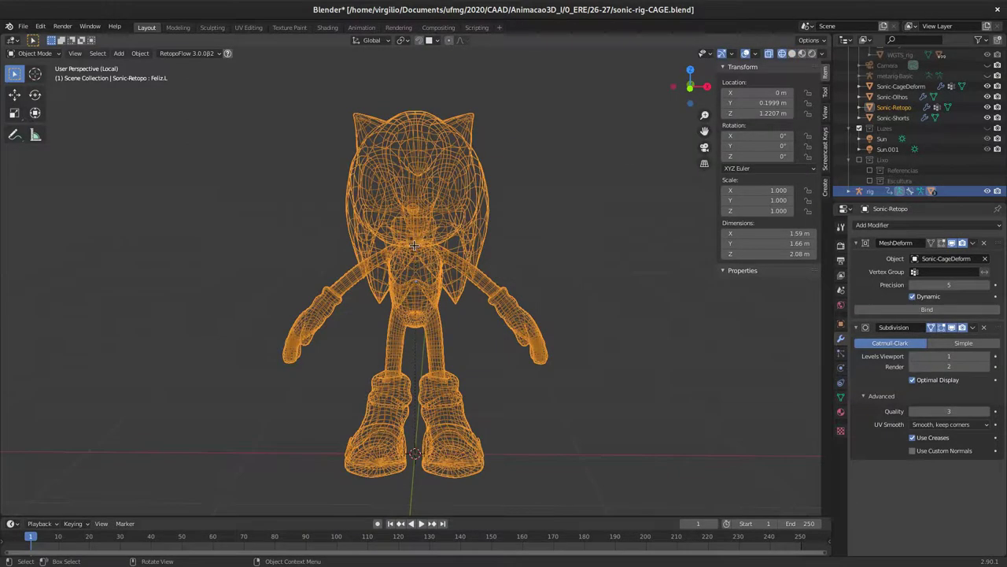
key("Tab")
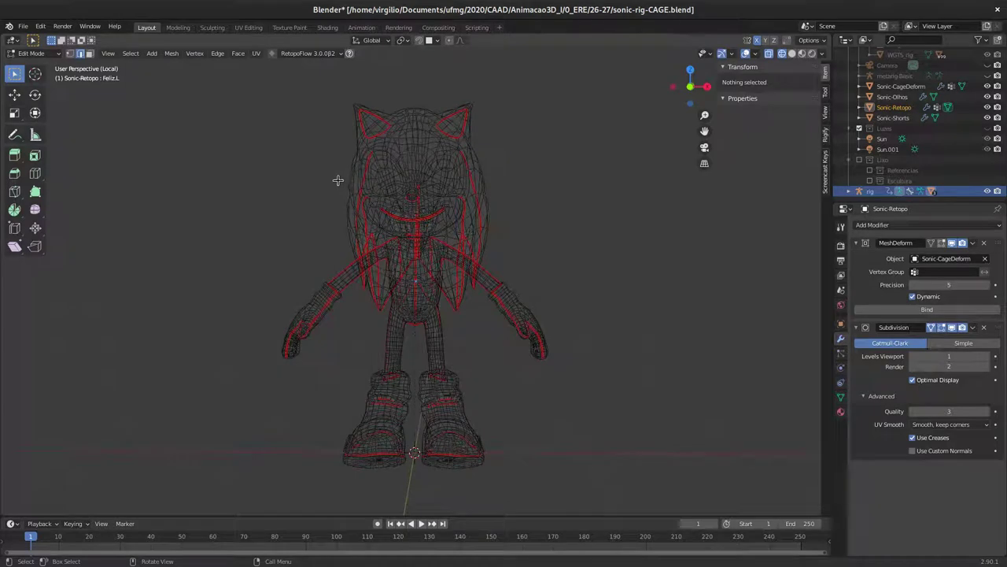
In vertex mode and front view, box-select Sonic's head, torso and legs, then use solid shading
key("1")
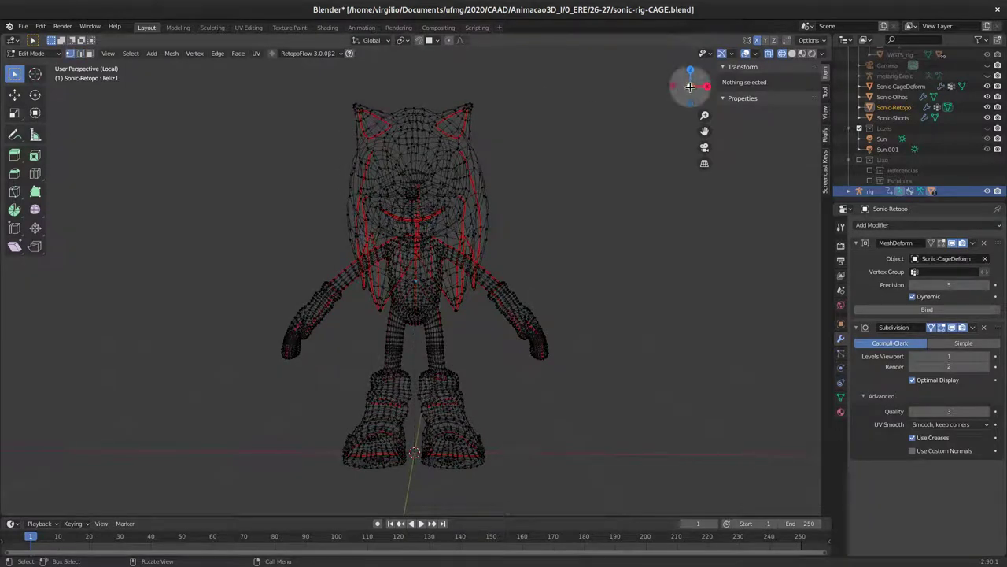
left_click(690, 88)
left_click_drag(327, 106, 499, 233)
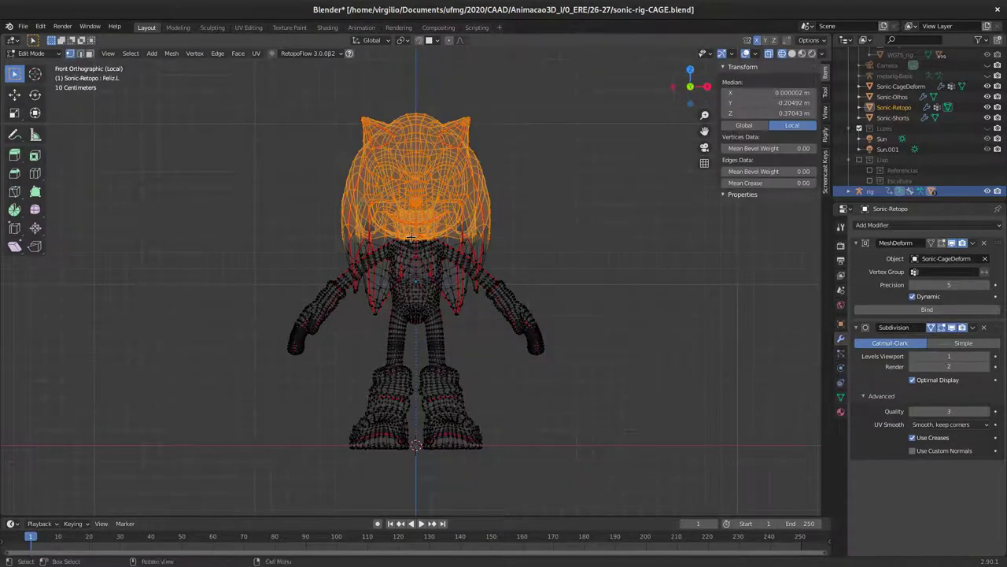
left_click_drag(362, 188, 490, 456)
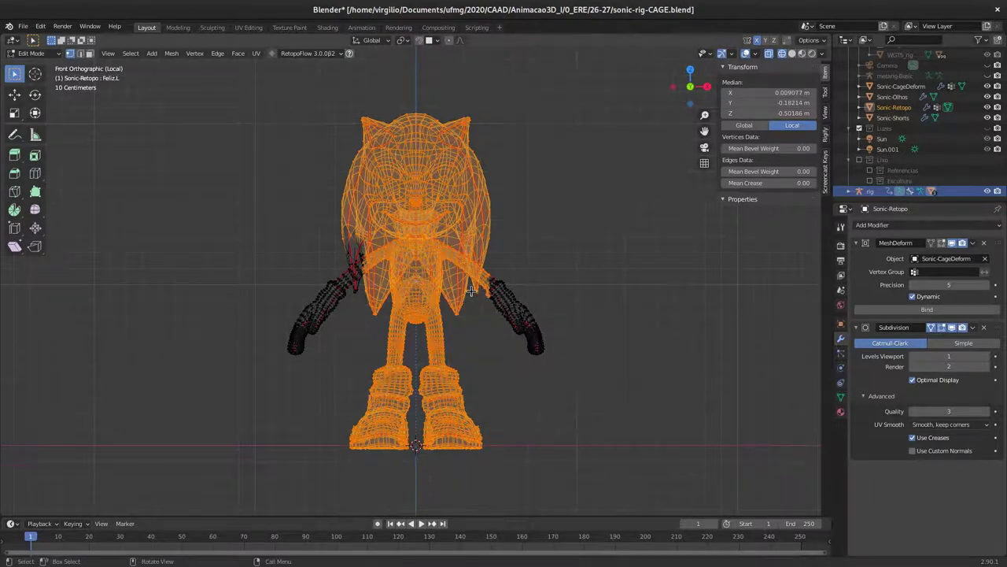
middle_click_drag(477, 289, 495, 296)
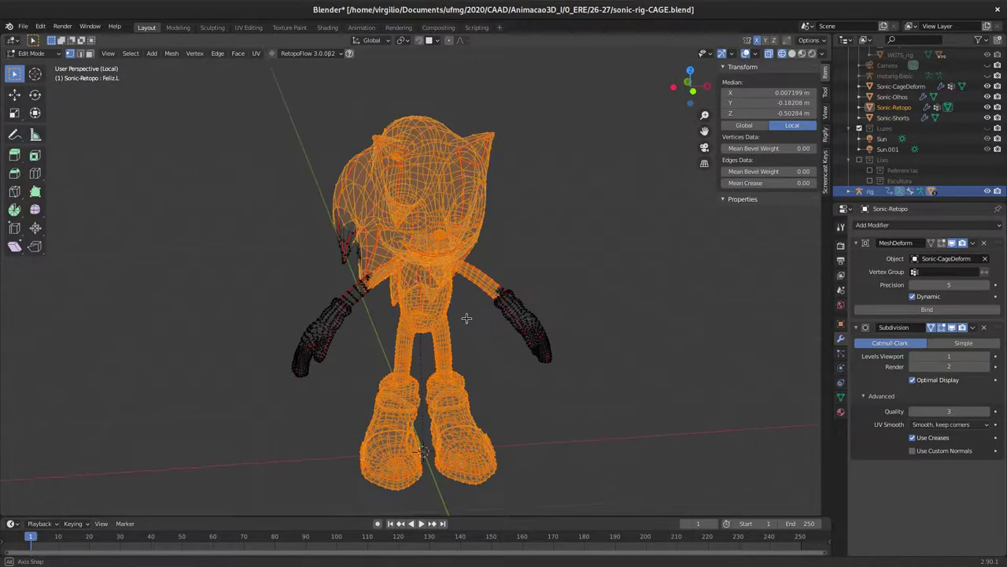
middle_click_drag(522, 329, 469, 249)
key("z")
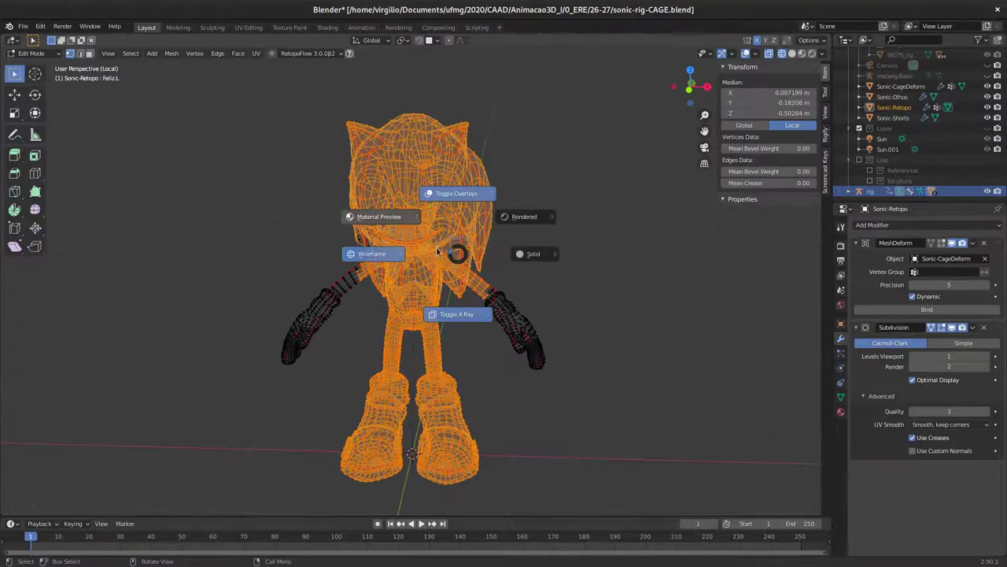
left_click(540, 252)
Add five upper- and lower-arm edge loops to the selection
scroll(343, 274, "up", 2)
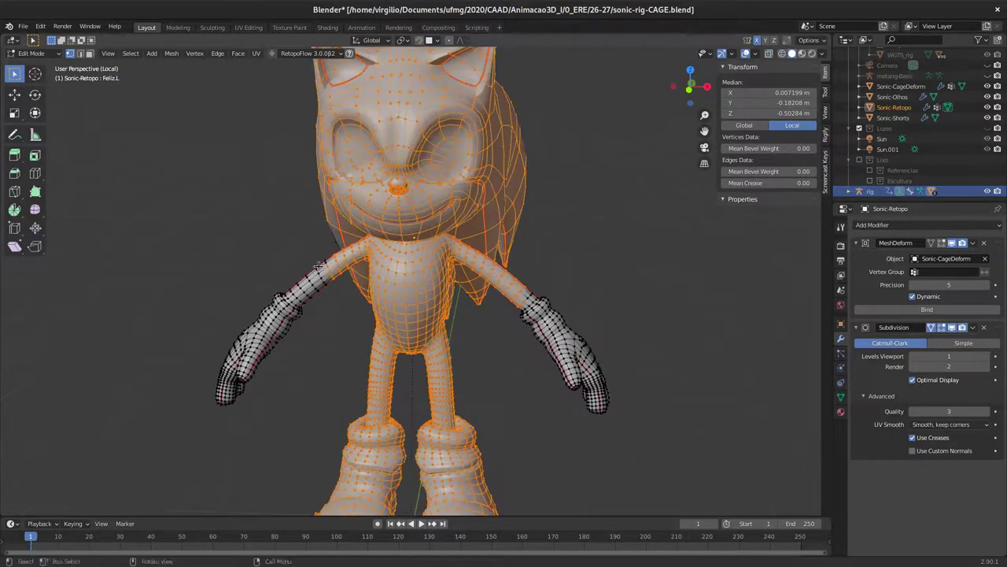
scroll(315, 271, "up", 2)
scroll(358, 211, "up", 2)
scroll(358, 210, "up", 2)
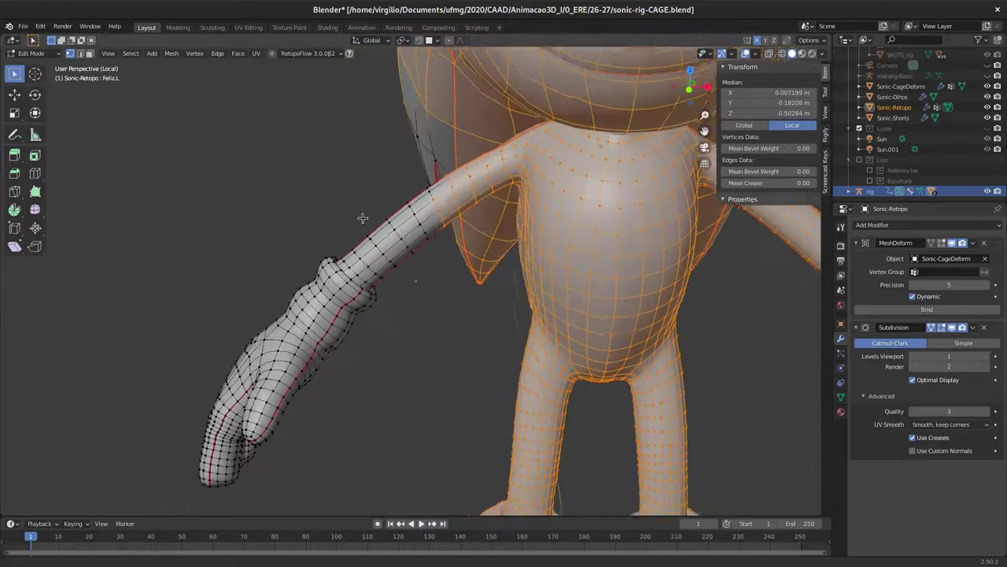
scroll(341, 257, "up", 2)
left_click(343, 253, "alt+shift")
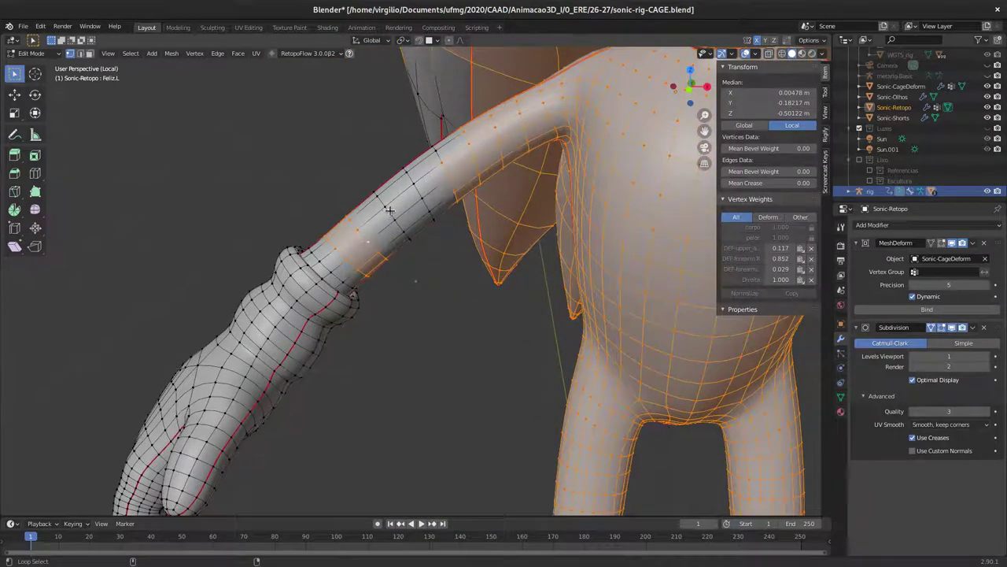
left_click(388, 211, "alt+shift")
left_click(425, 172, "alt+shift")
left_click(442, 153, "alt+shift")
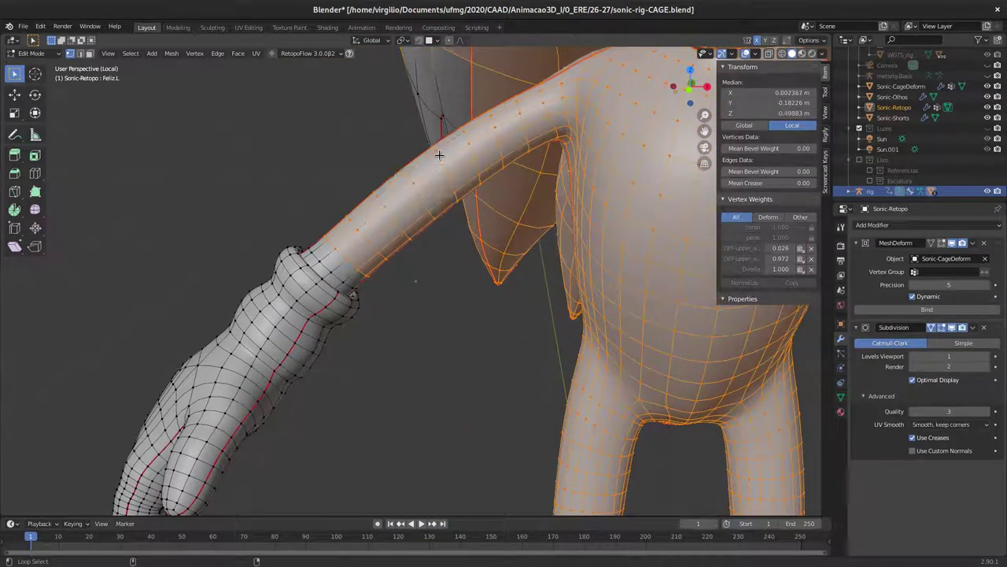
left_click(338, 267, "alt+shift")
mouse_move(339, 268)
middle_mouse_down("alt")
mouse_move(311, 291)
mouse_move(351, 212)
mouse_move(343, 260)
mouse_move(408, 193)
mouse_move(565, 249)
middle_mouse_up("alt")
In face mode, add three face rings from the wrist down to the glove cuff
key("3")
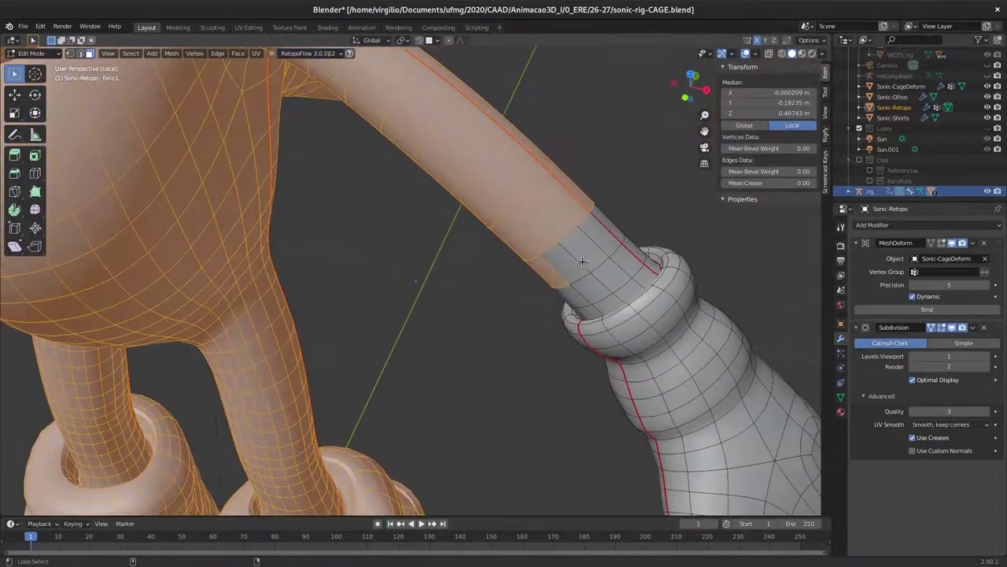
left_click(584, 263, "alt+shift")
left_click(604, 278, "alt+shift")
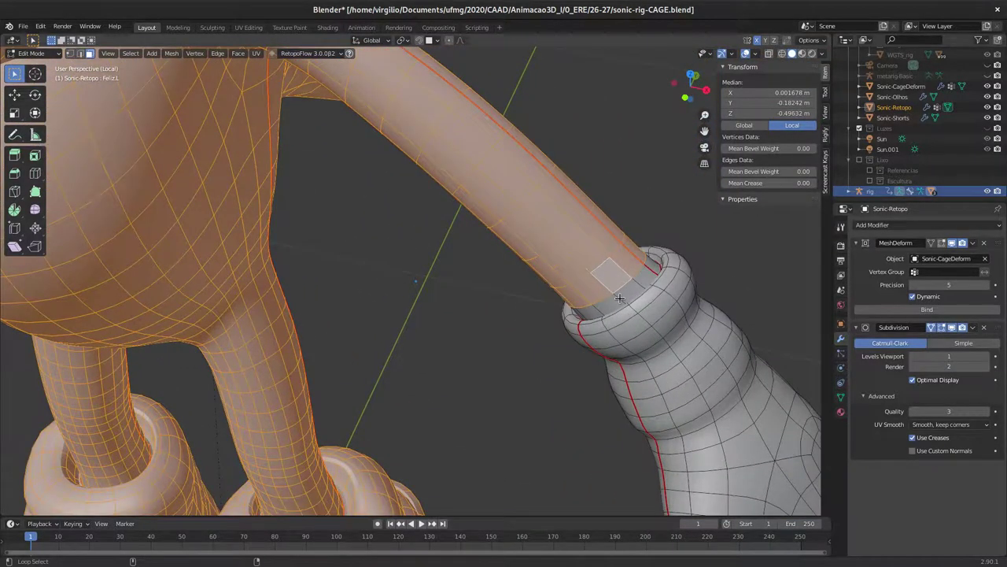
left_click(619, 296, "alt+shift")
scroll(472, 299, "down", 6)
mouse_move(422, 348)
middle_mouse_down()
mouse_move(448, 256)
mouse_move(558, 170)
middle_mouse_up()
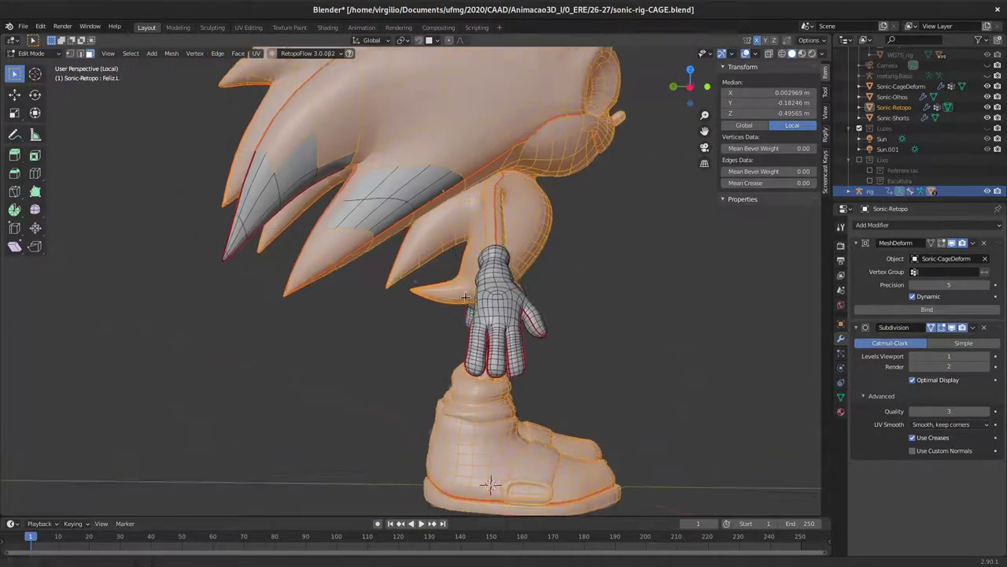
Circle-select the remaining quill vertices in a see-through side view, then return to solid shading
scroll(557, 170, "up", 3)
left_click(690, 86)
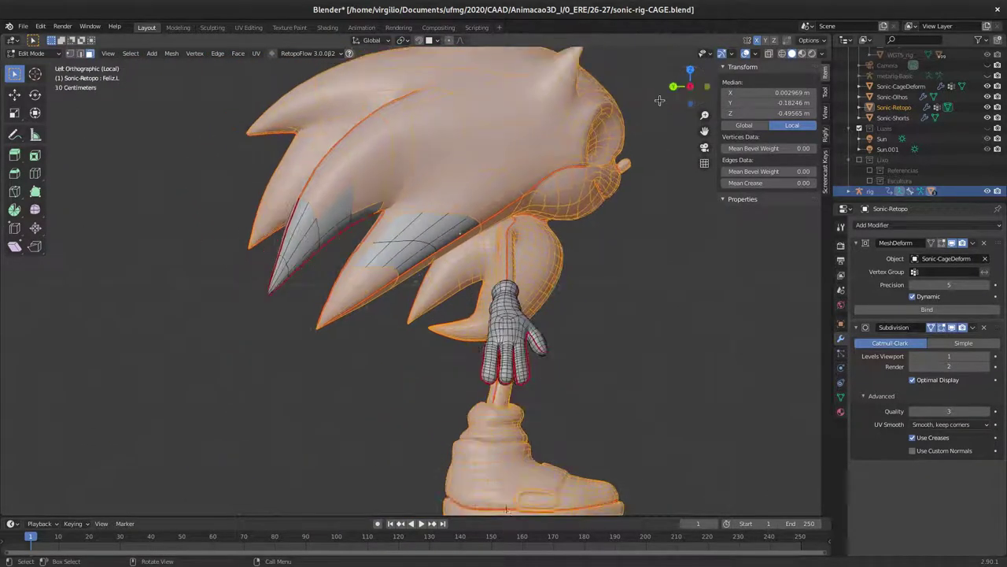
key("z")
key("z")
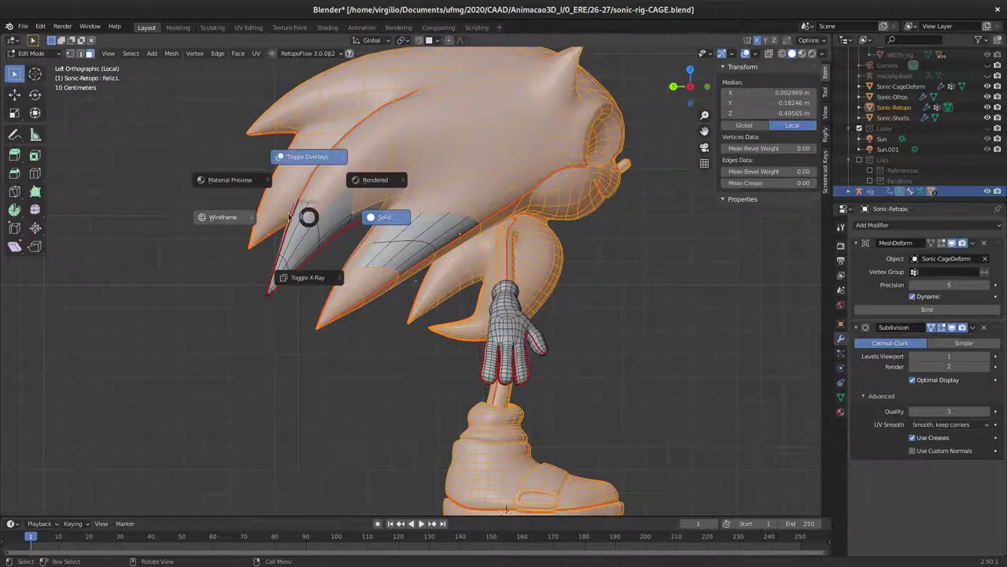
left_click(240, 219)
key("c")
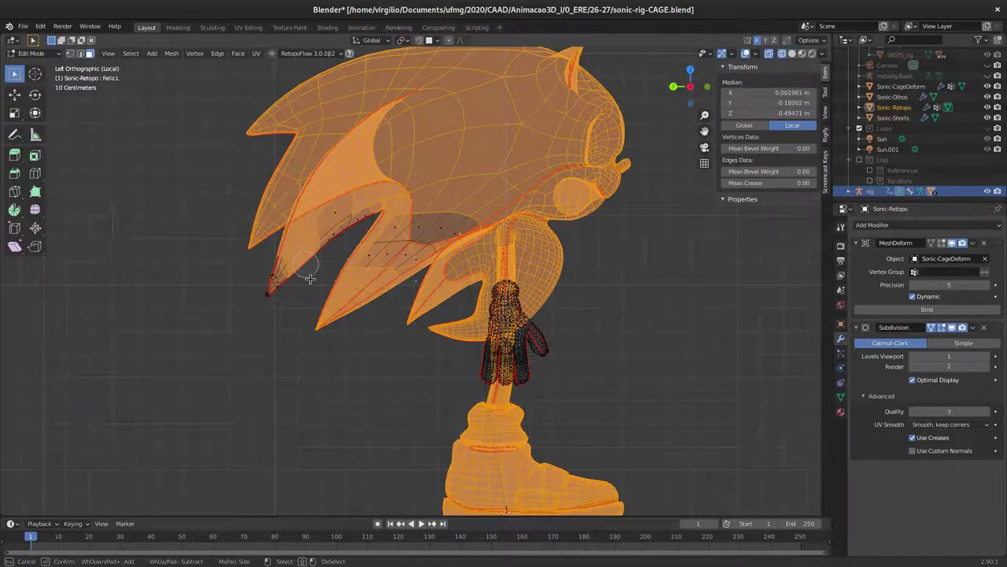
mouse_move(294, 250)
left_mouse_down()
mouse_move(428, 252)
mouse_move(386, 218)
left_mouse_up()
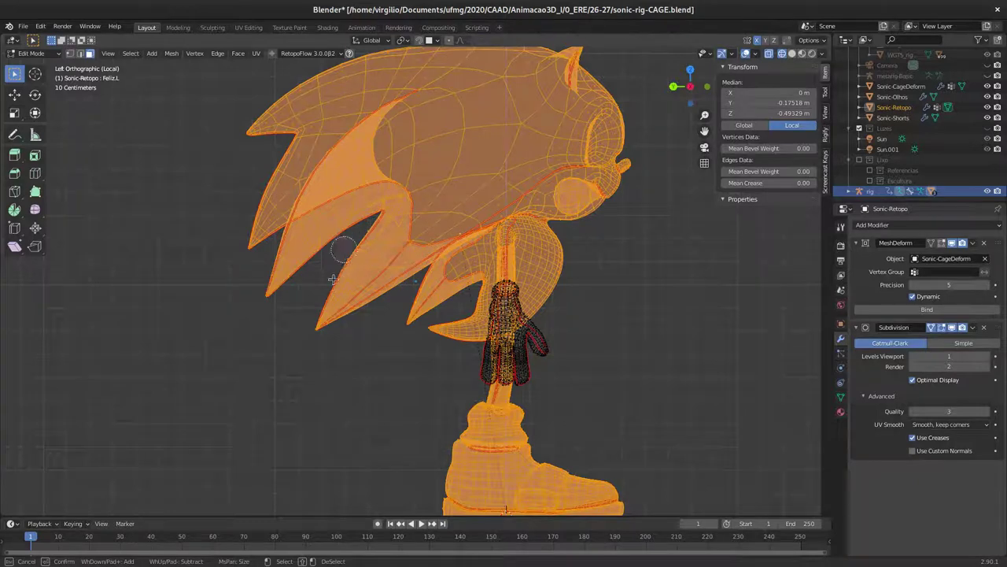
key("Escape")
scroll(338, 205, "down", 3)
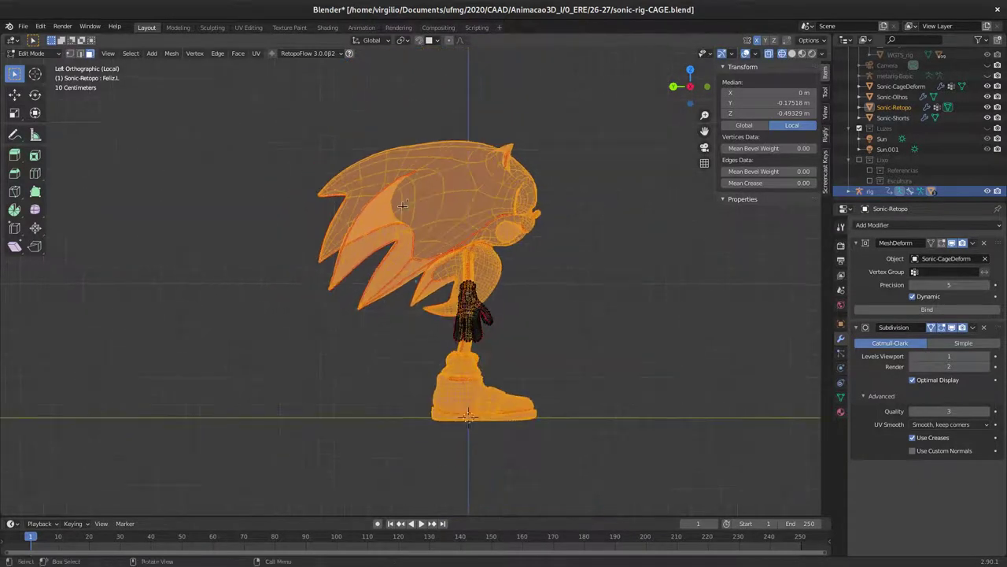
mouse_move(339, 204)
middle_mouse_down()
mouse_move(277, 207)
mouse_move(348, 252)
middle_mouse_up()
key("z")
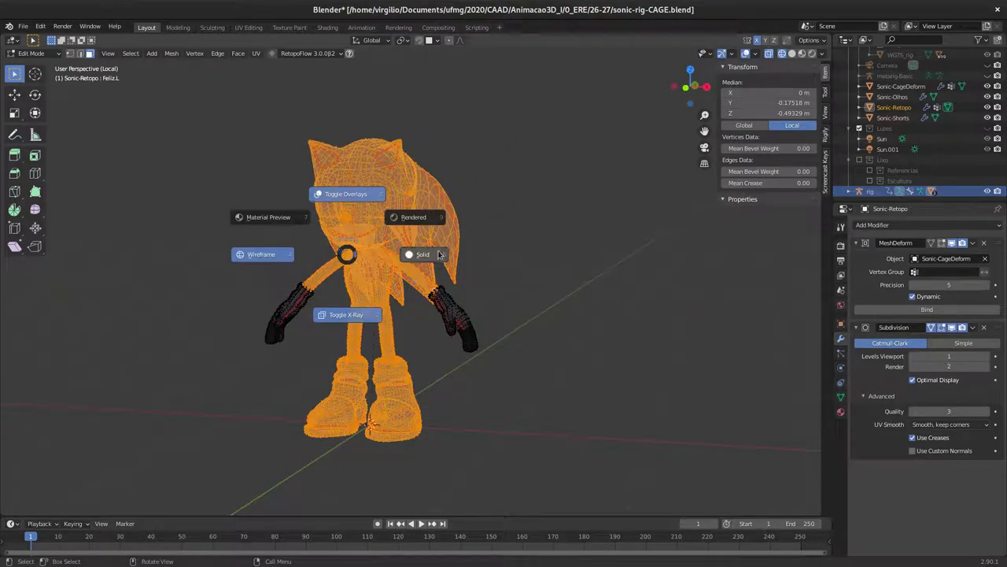
left_click(424, 253)
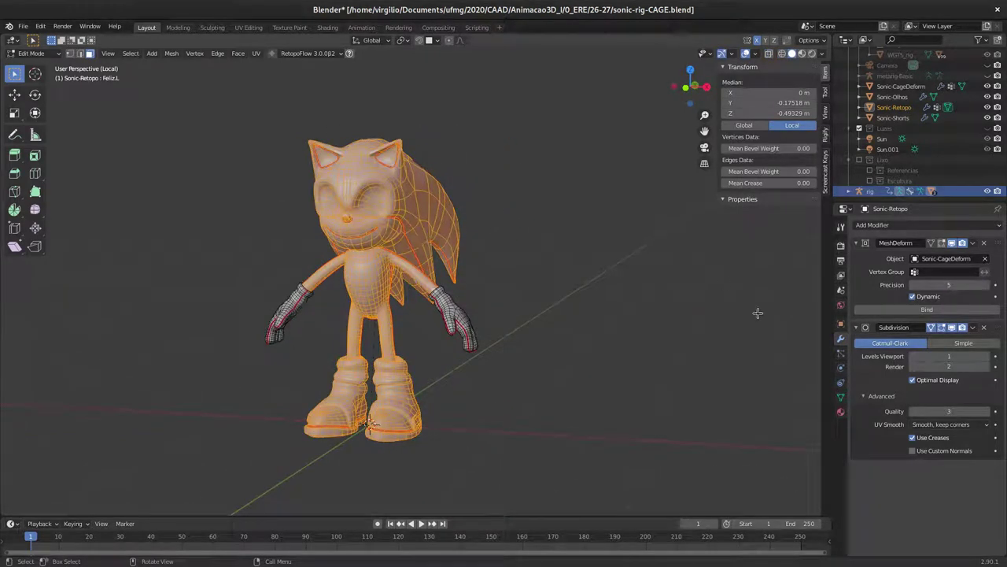
Assign the selection to the MeshDeform vertex group, invert to the hands, and add a new vertex group
left_click(841, 397)
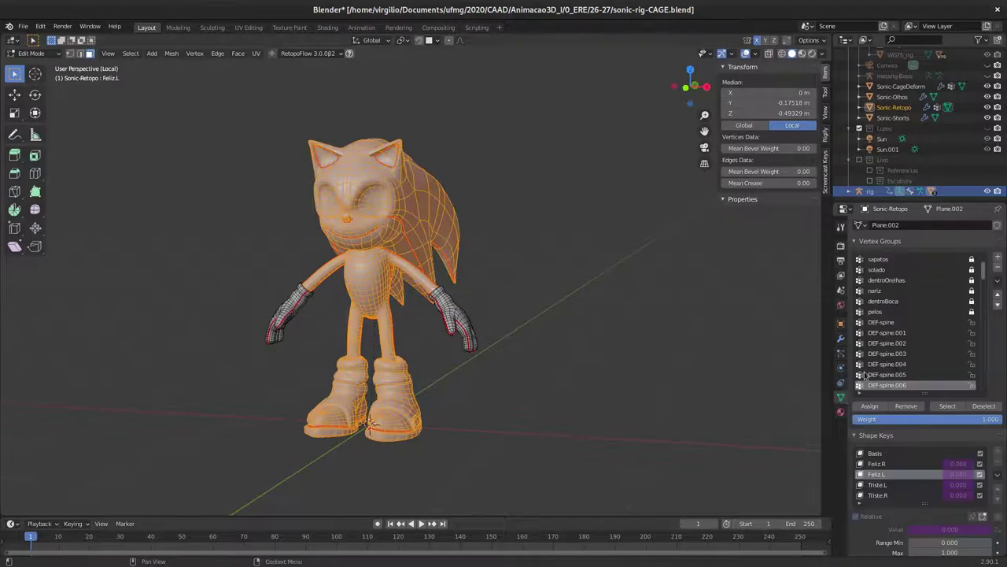
scroll(929, 331, "down", 15)
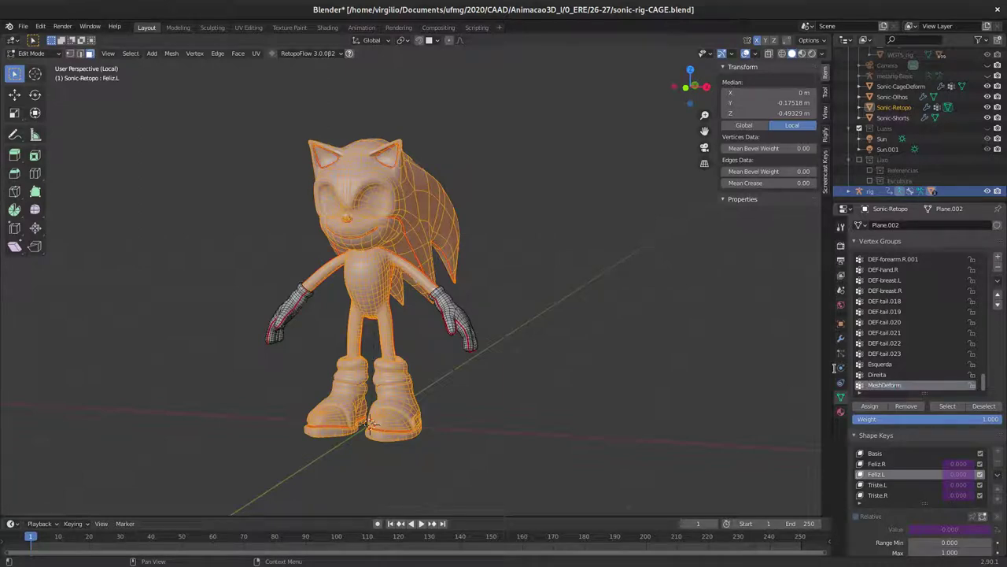
left_click(872, 409)
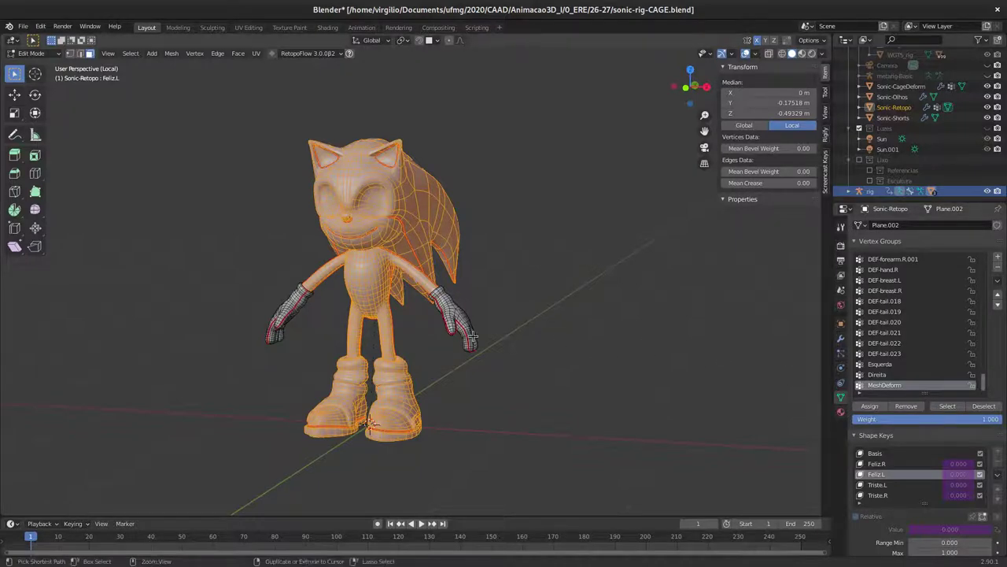
key("ctrl+i")
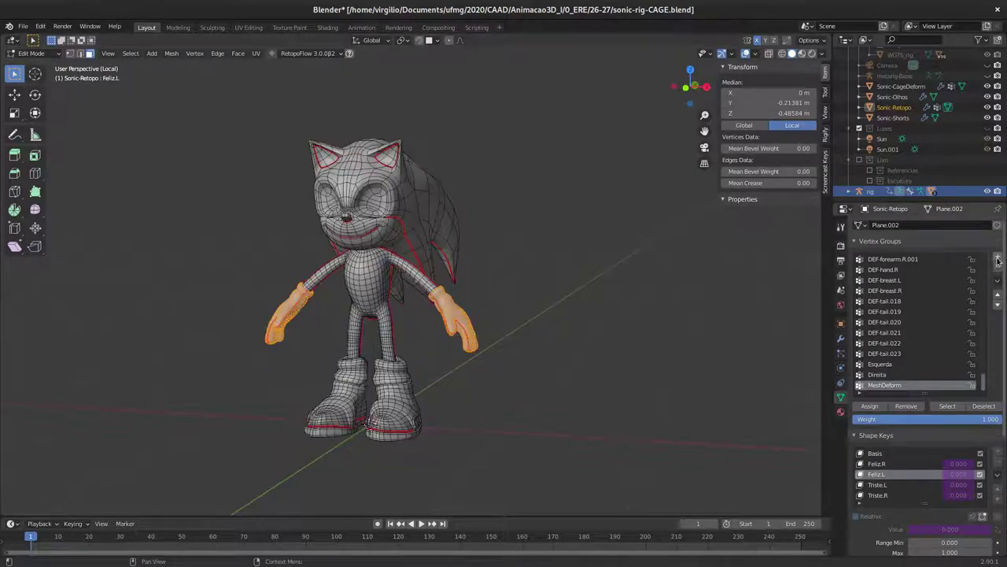
left_click(998, 258)
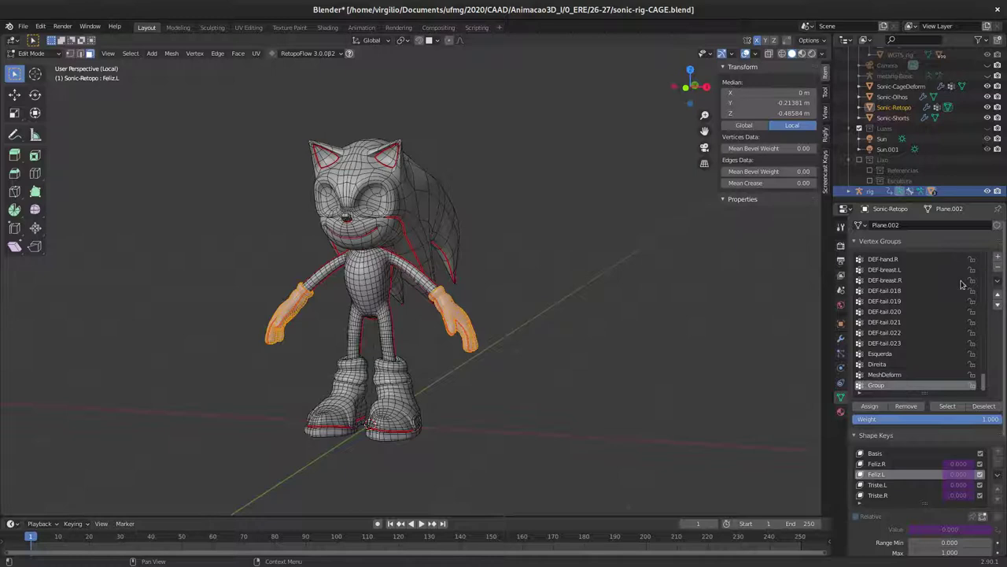
Rename the new vertex group to 'Maos' and return Sonic-Retopo to Object Mode
double_click(876, 385)
type("Ma")
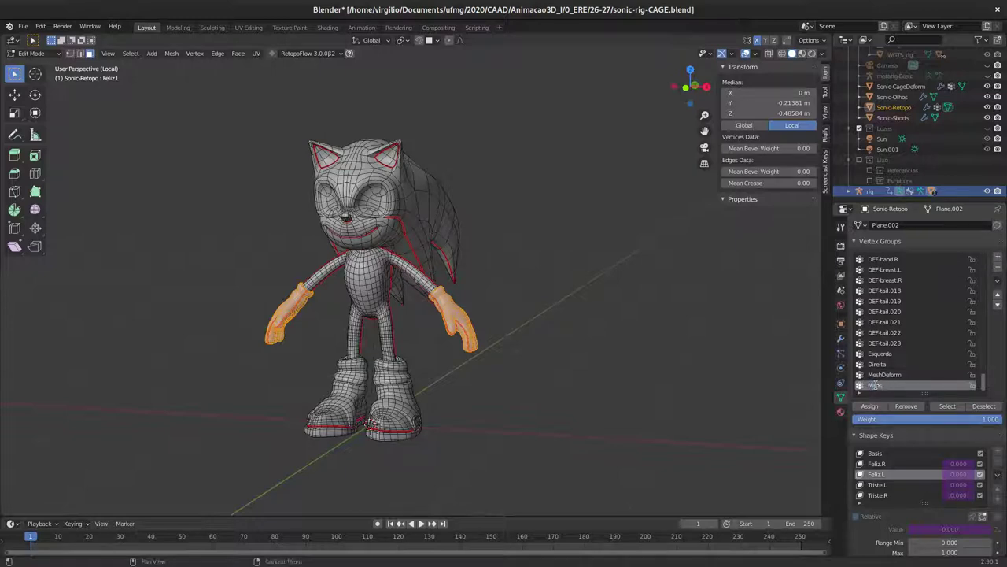
type("os")
key("Return")
scroll(338, 250, "up", 2)
scroll(338, 250, "up", 2)
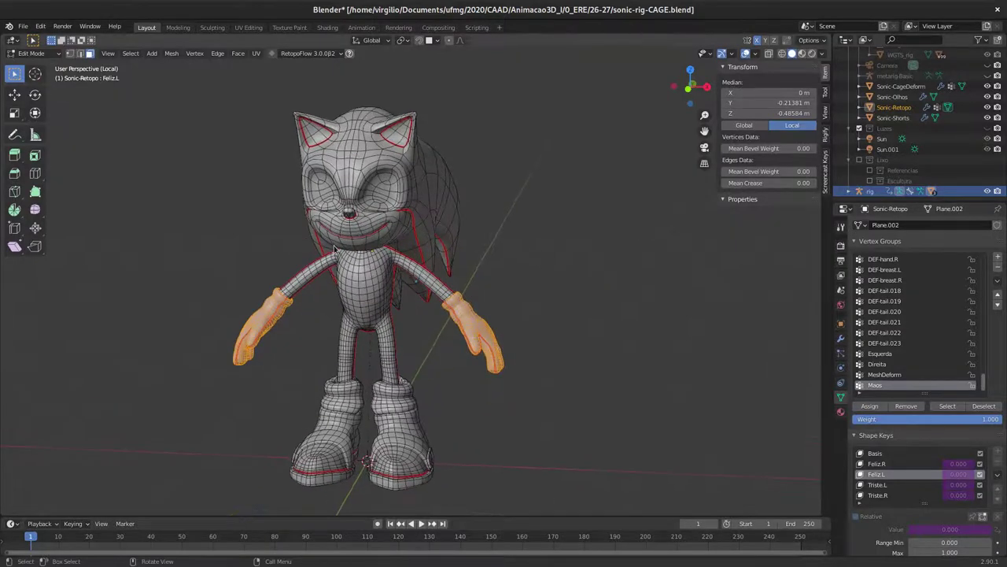
key("Tab")
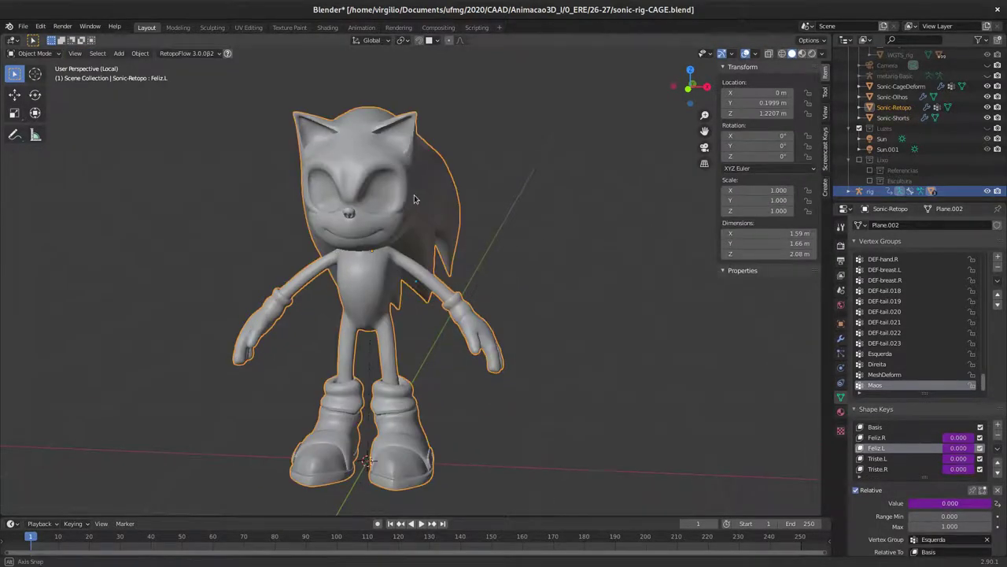
Exit Local View and select the Sonic-Retopo mesh
middle_click_drag(413, 194, 402, 208)
key("KP_Divide")
left_click(475, 176)
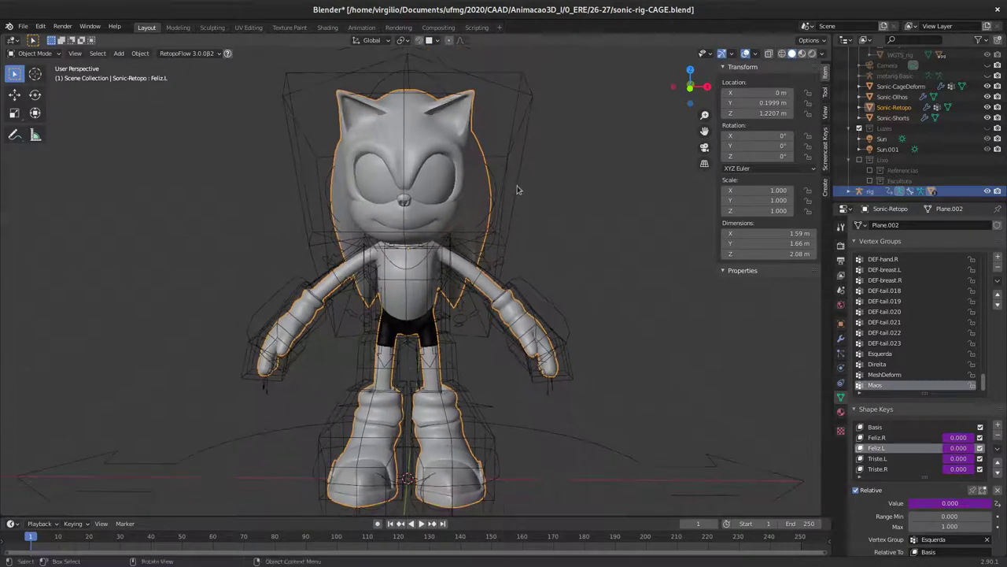
left_click(466, 161)
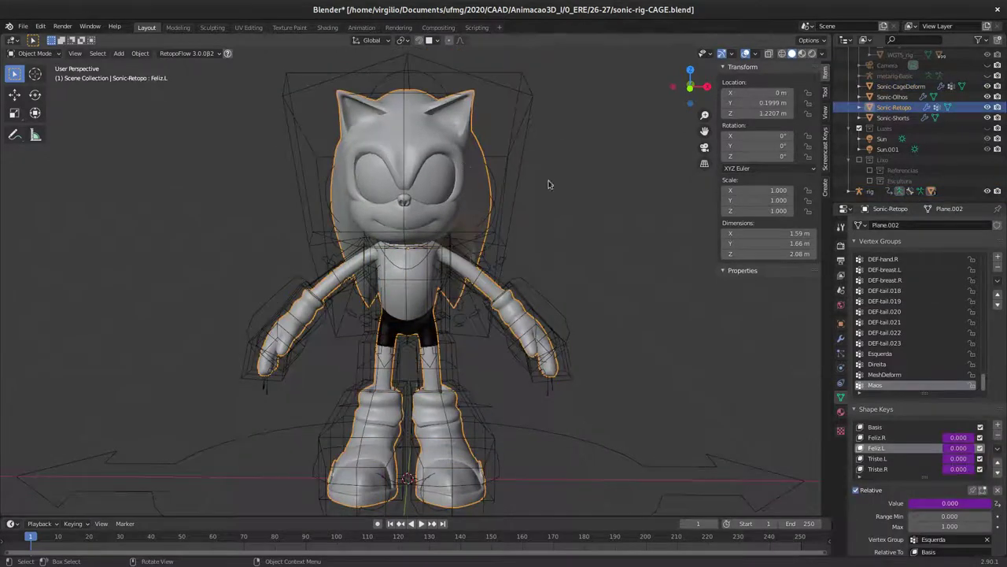
Limit MeshDeform to the MeshDeform vertex group, rebind it, and pick the left hand control
left_click(841, 338)
left_click(931, 272)
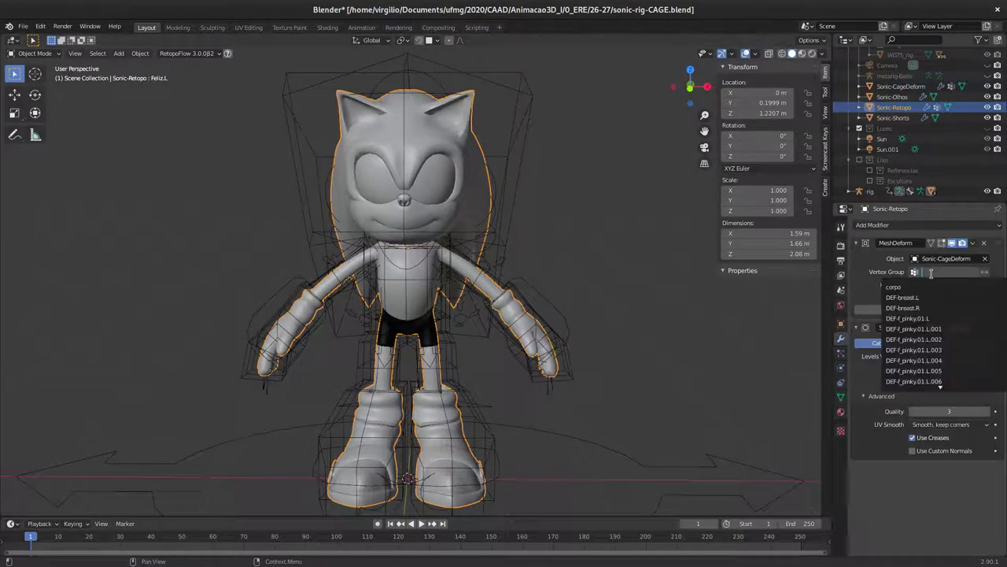
type("mes")
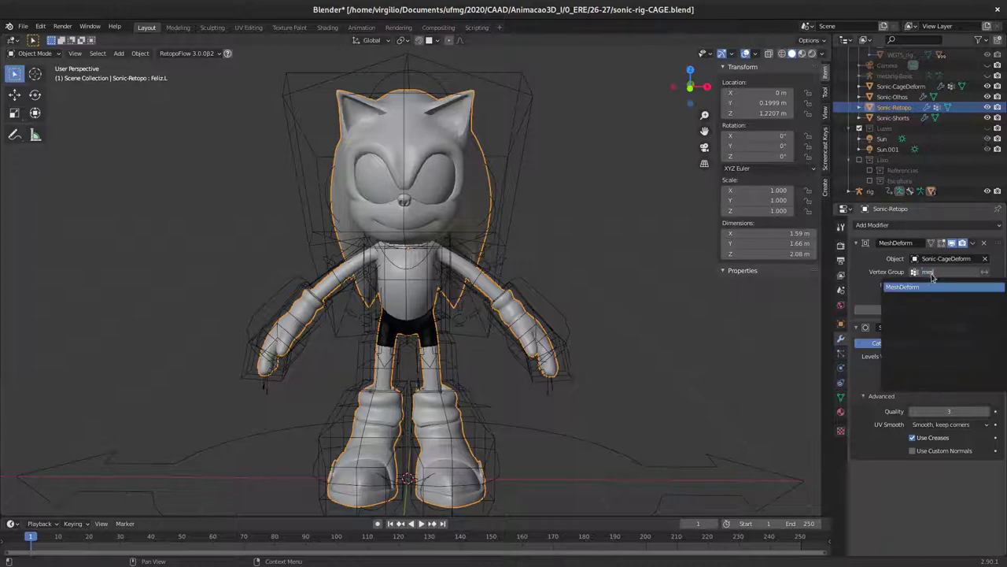
key("Return")
left_click(936, 311)
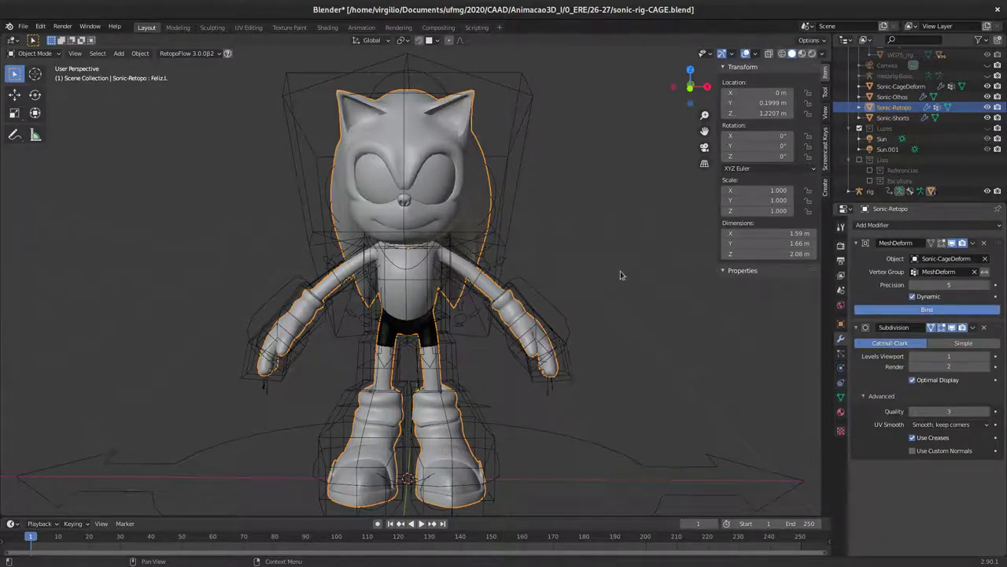
left_click(558, 312)
Test-move the hand_ik.L control and cancel, then reselect Sonic-Retopo and open Add Modifier
key("g")
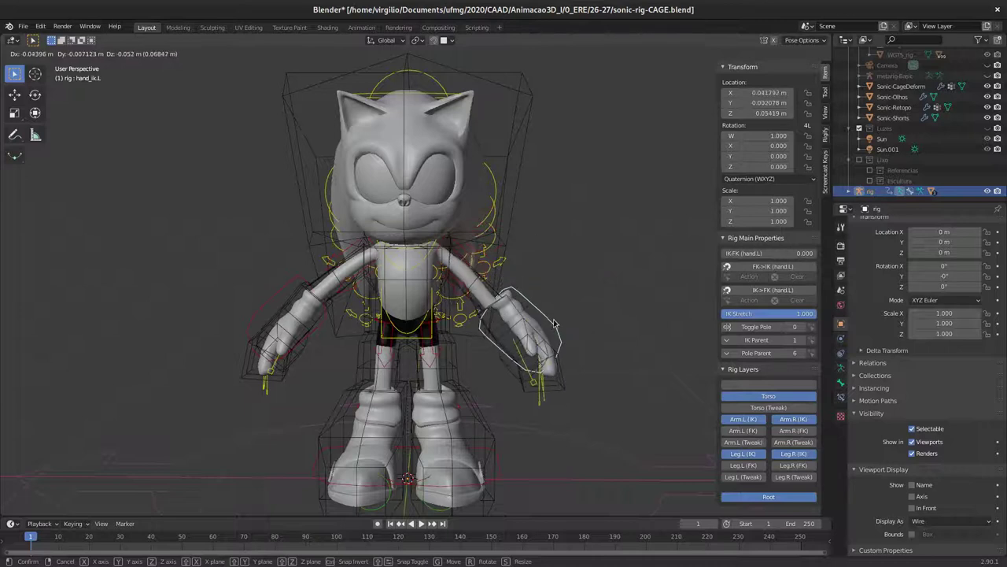
right_click(554, 323)
scroll(504, 299, "up", 2)
scroll(473, 268, "up", 2)
scroll(453, 241, "up", 2)
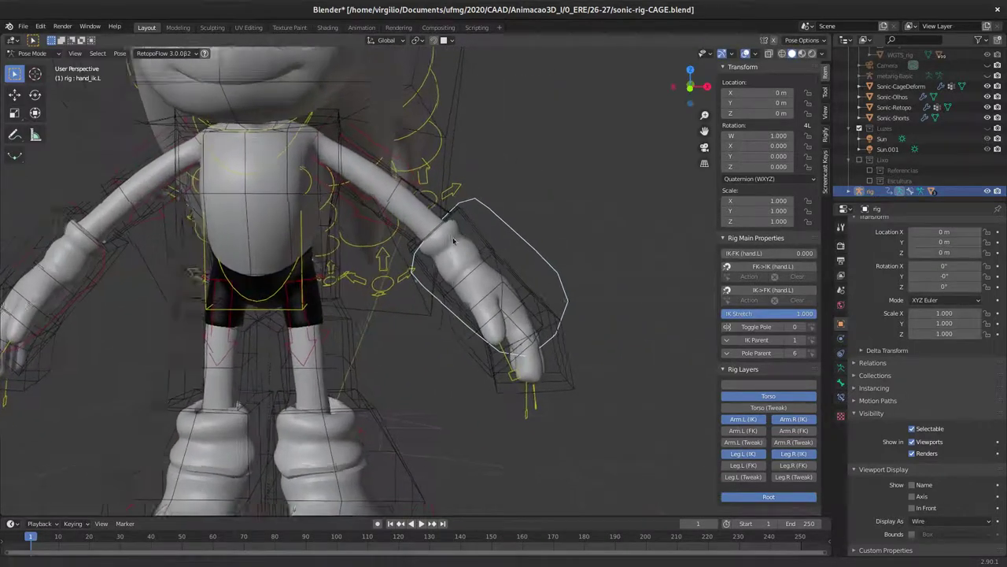
scroll(453, 241, "up", 2)
left_click(489, 244)
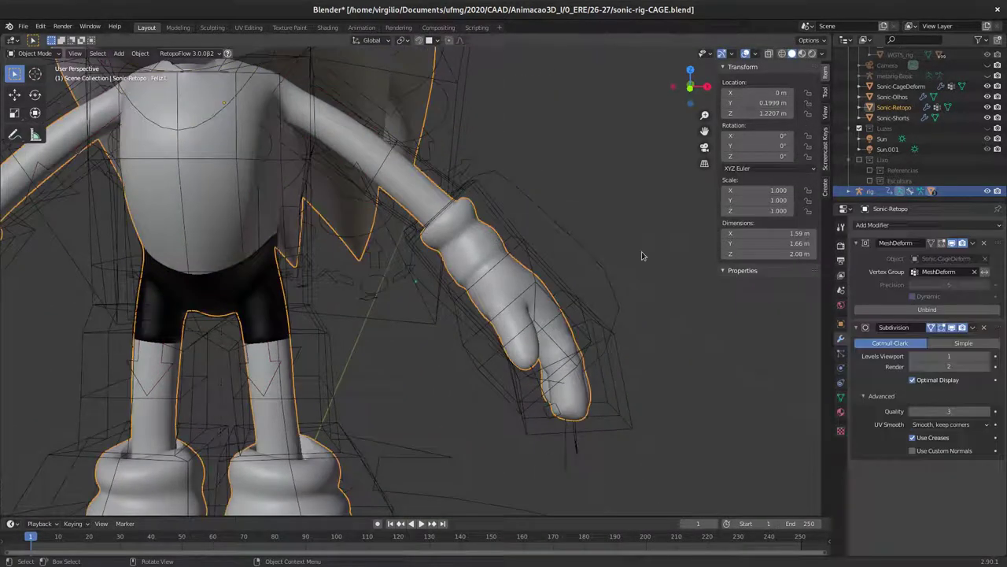
left_click(890, 225)
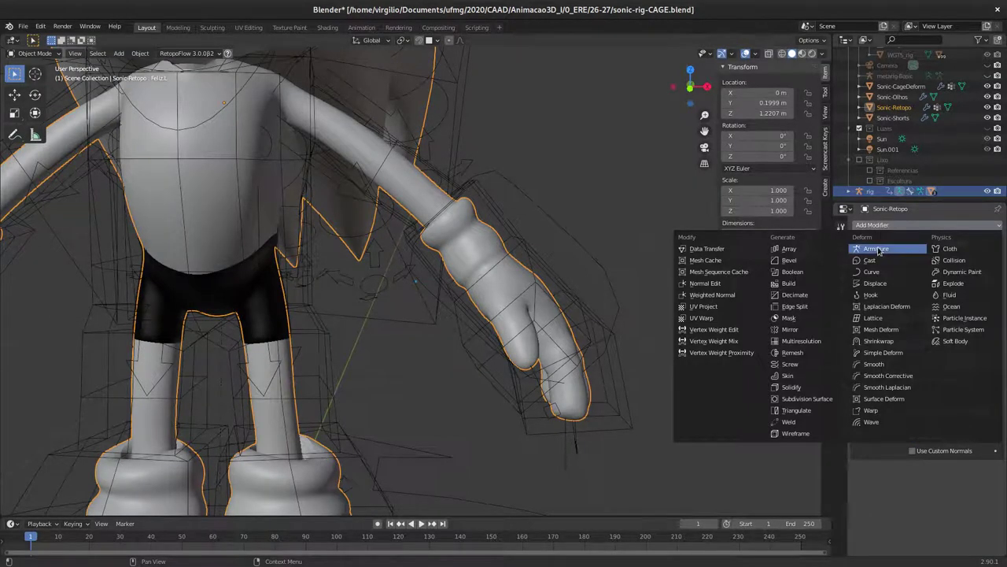
Add an Armature modifier above MeshDeform that uses the rig and is limited to the Maos vertex group
left_click(879, 251)
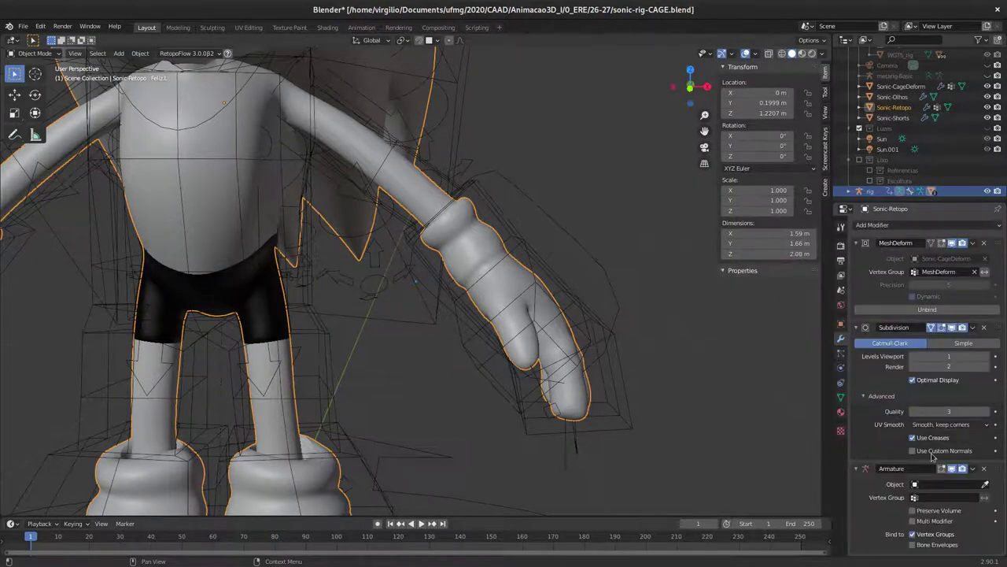
left_click_drag(995, 472, 985, 239)
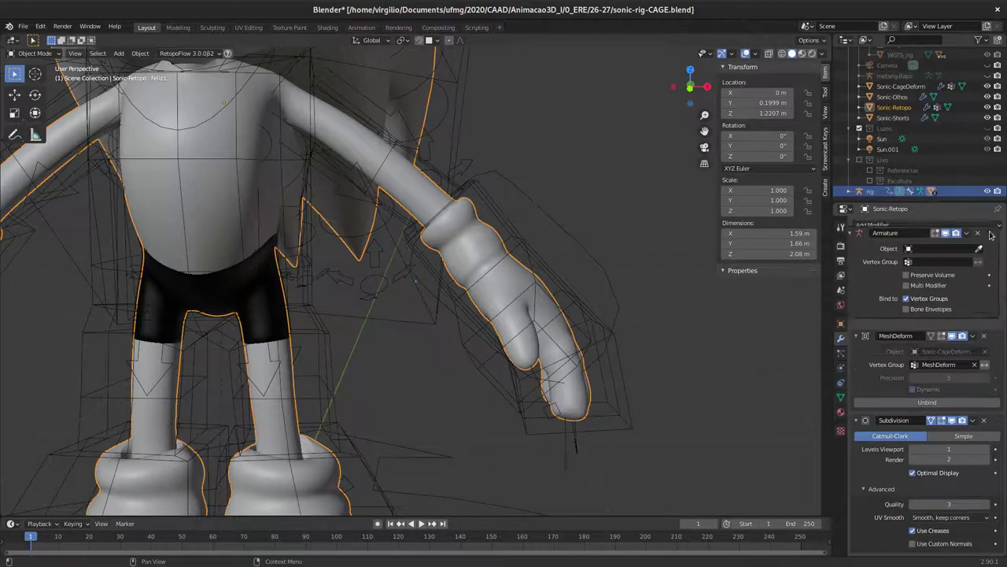
left_click(986, 260)
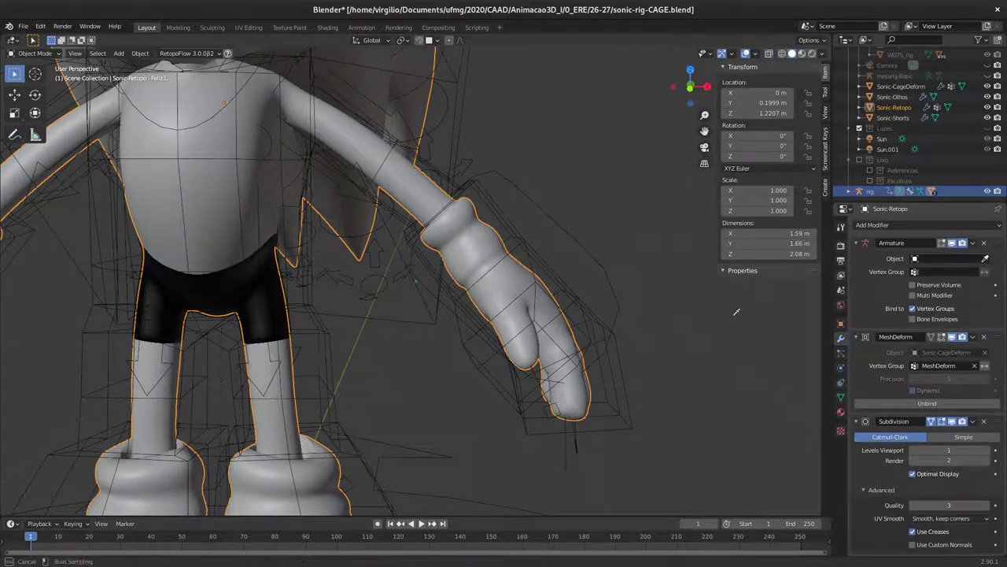
left_click(605, 277)
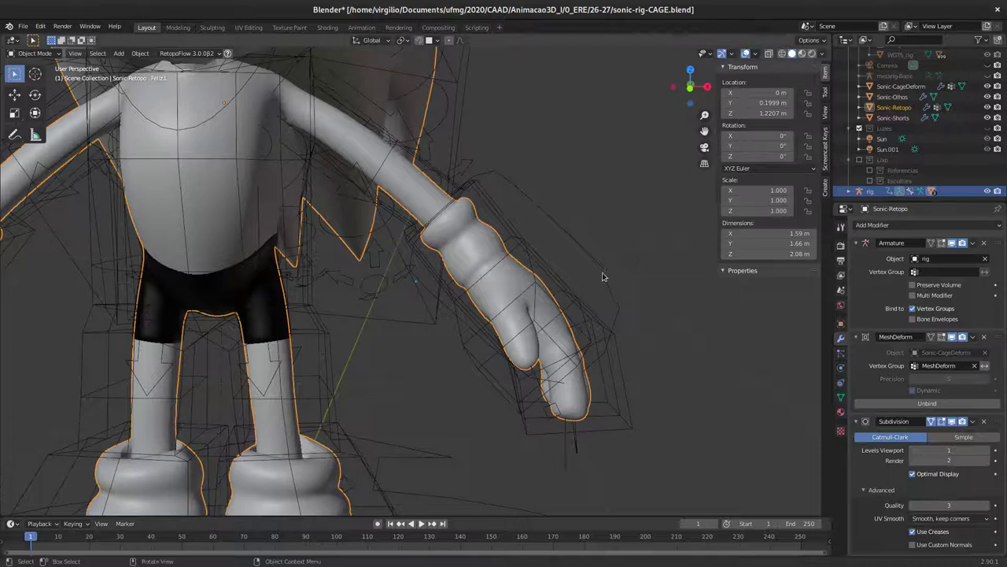
left_click(940, 272)
type("m")
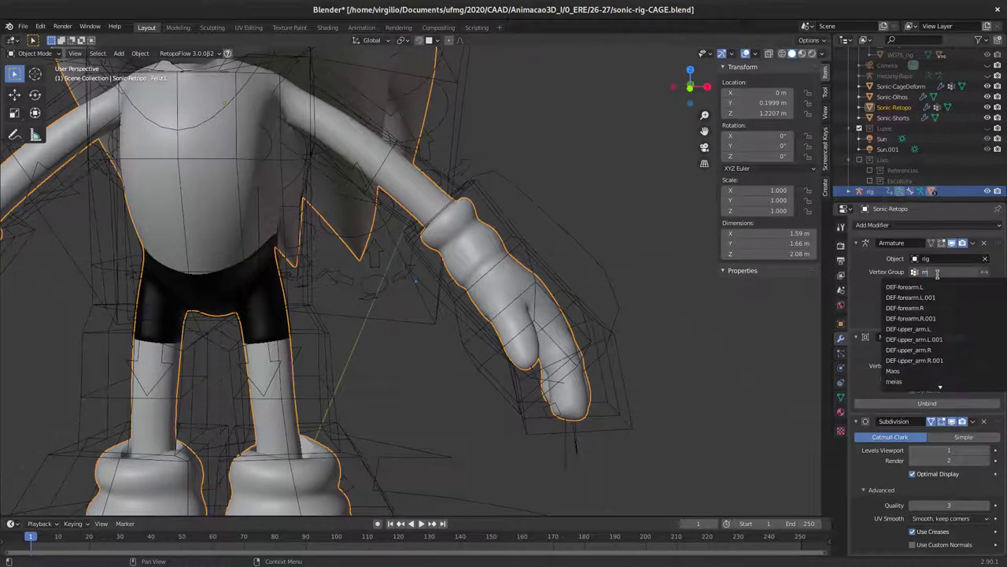
type("a")
key("Return")
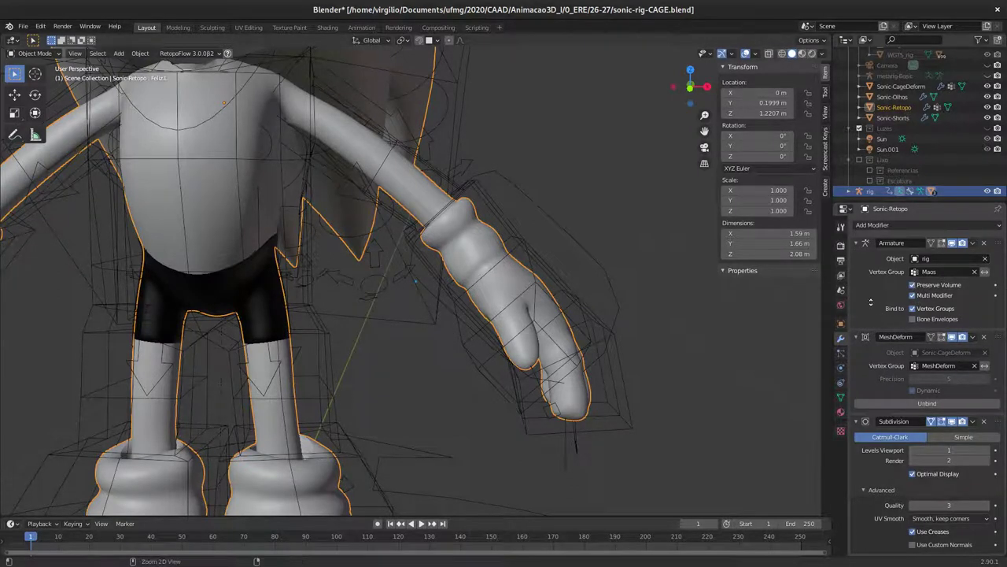
middle_click_drag(881, 306, 860, 287, "ctrl")
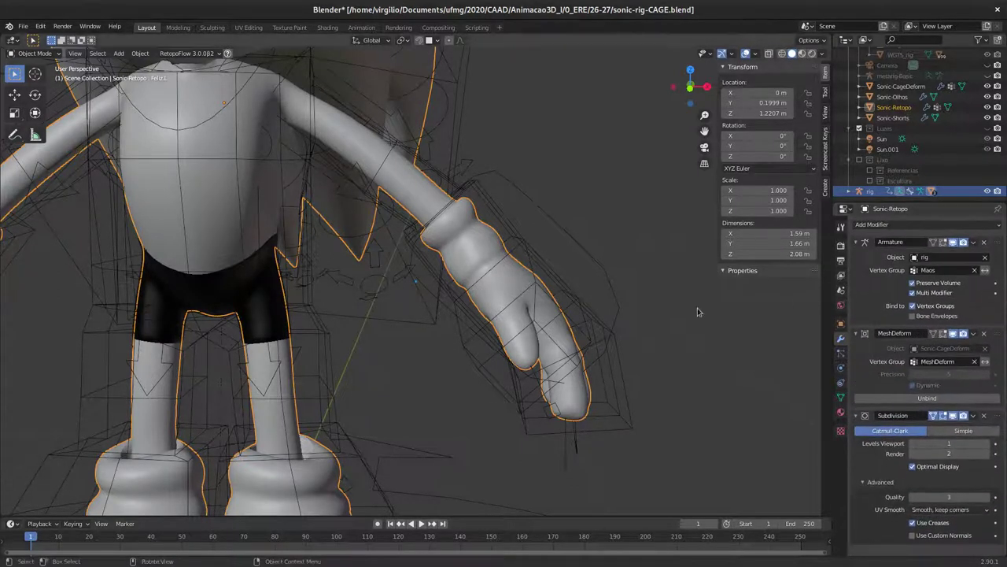
middle_click_drag(548, 291, 517, 283)
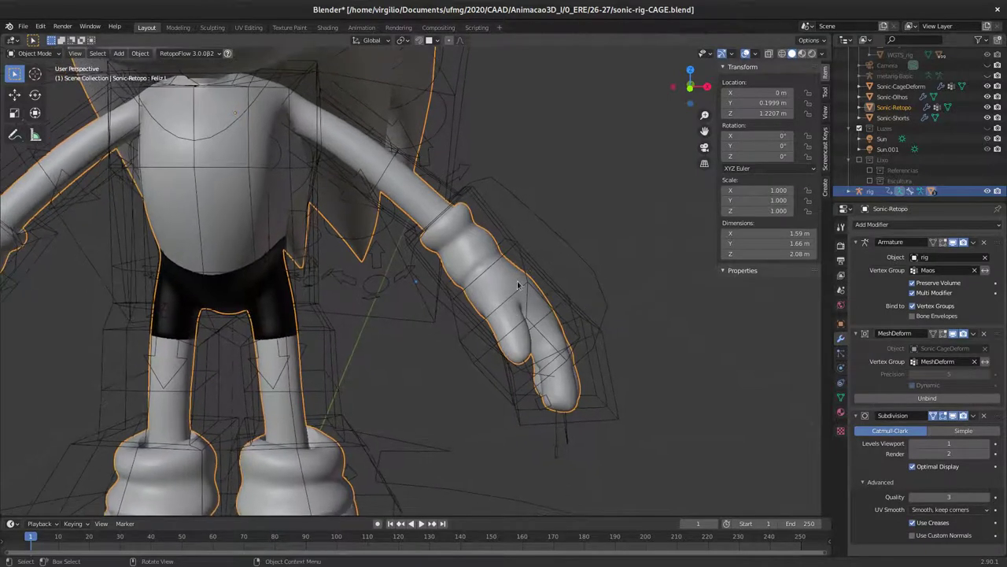
Delete the Armature and MeshDeform modifiers and parent Sonic-Retopo to the rig with automatic weights
left_click(985, 243)
left_click(985, 242)
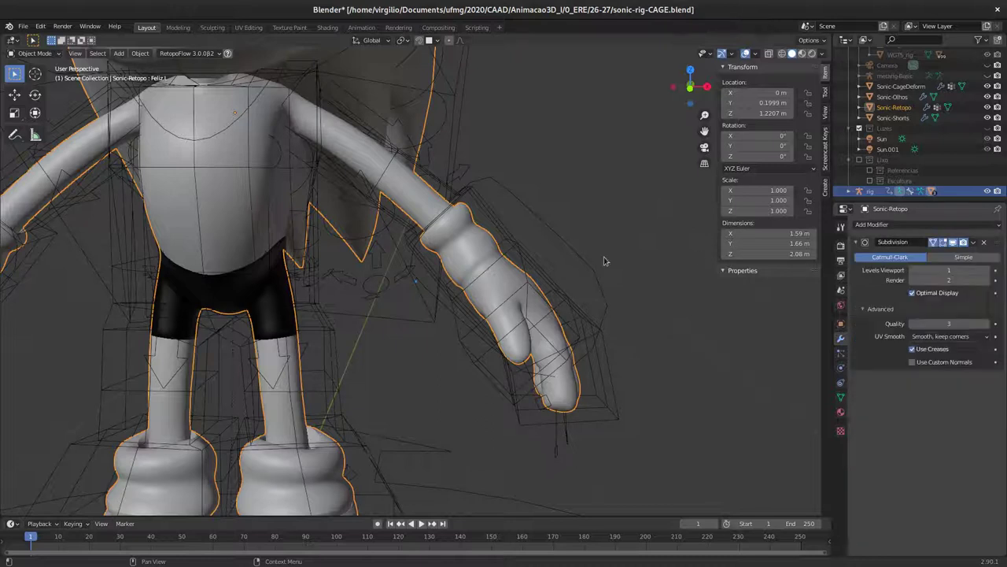
left_click(535, 218, "shift")
key("ctrl+Tab")
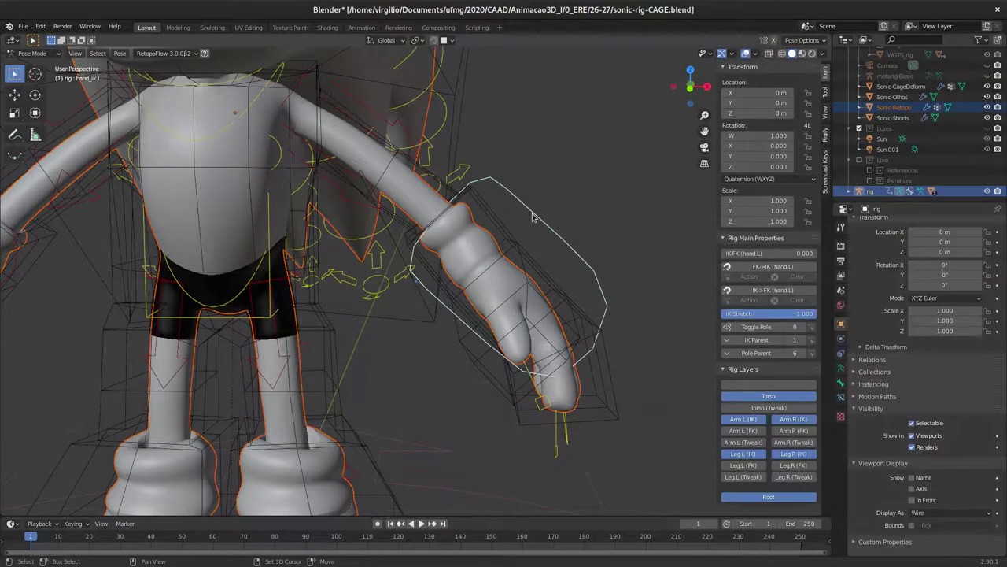
key("ctrl+p")
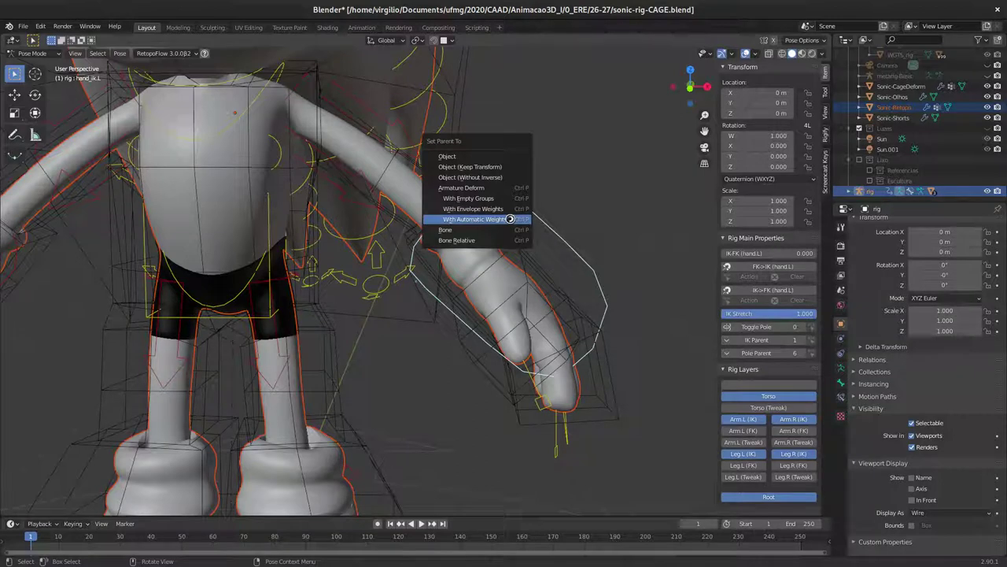
left_click(511, 220)
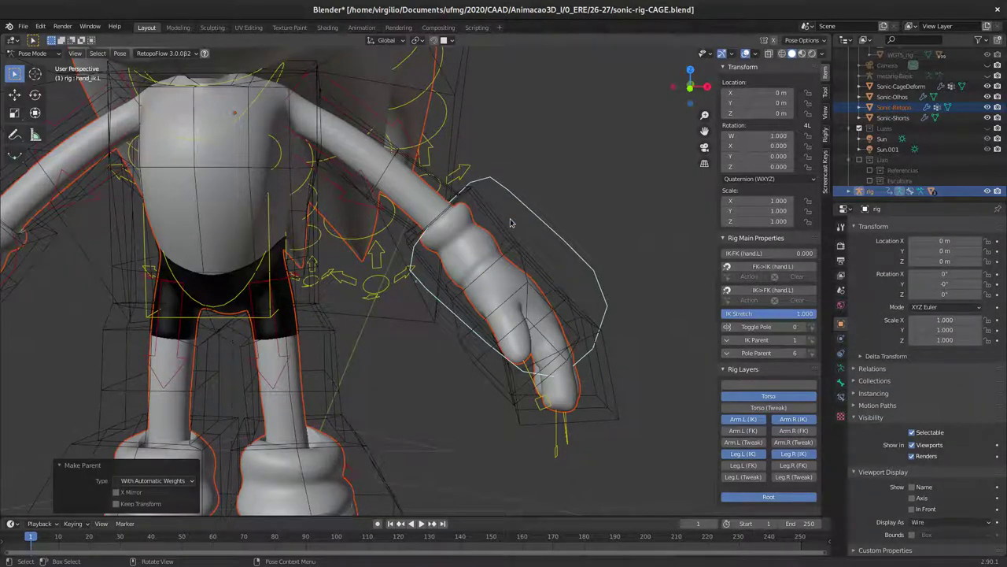
left_click(440, 201)
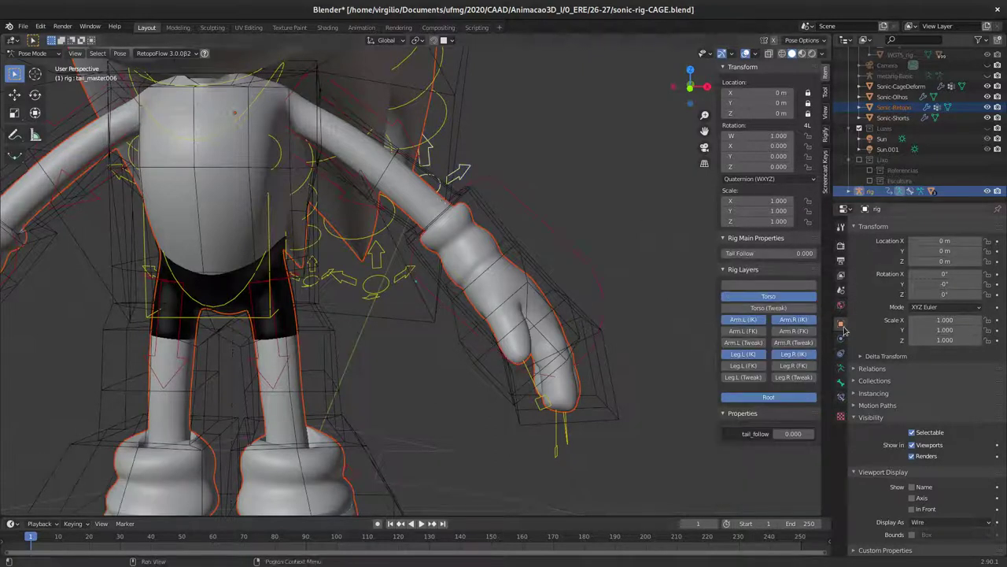
key("ctrl+Tab")
left_click(475, 229)
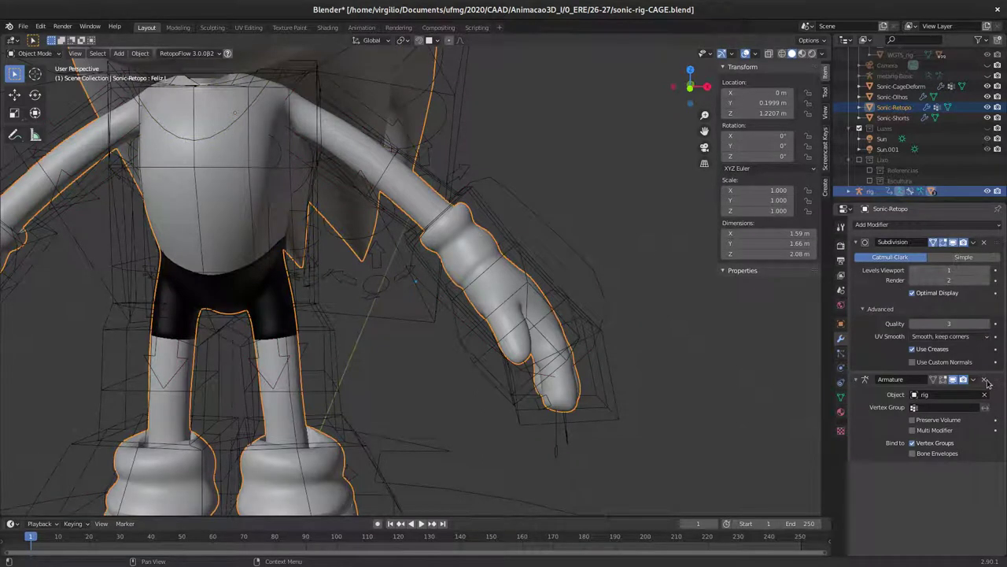
Move the rig Armature modifier above Subdivision and set its vertex group to Maos
left_click_drag(988, 383, 994, 241)
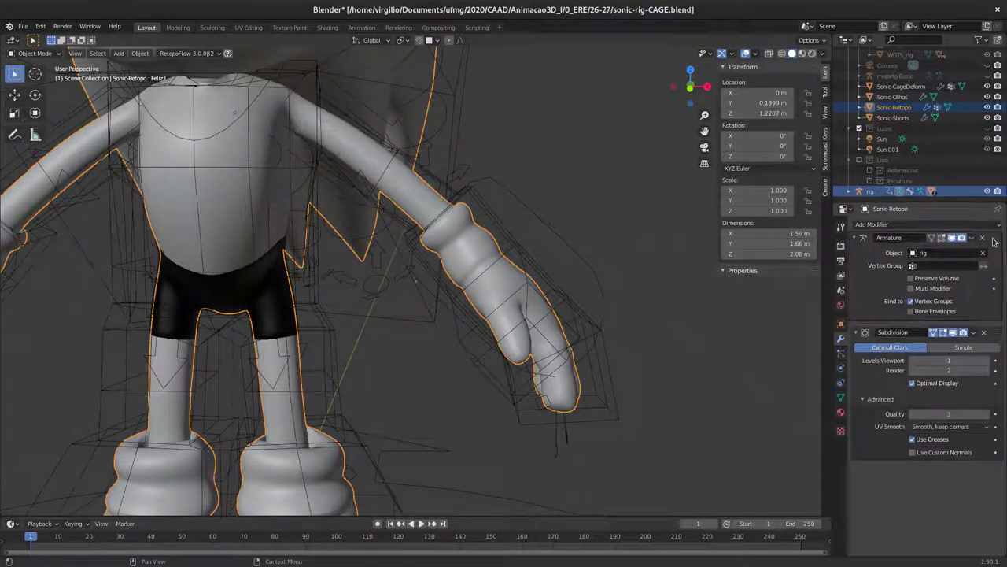
left_click(959, 271)
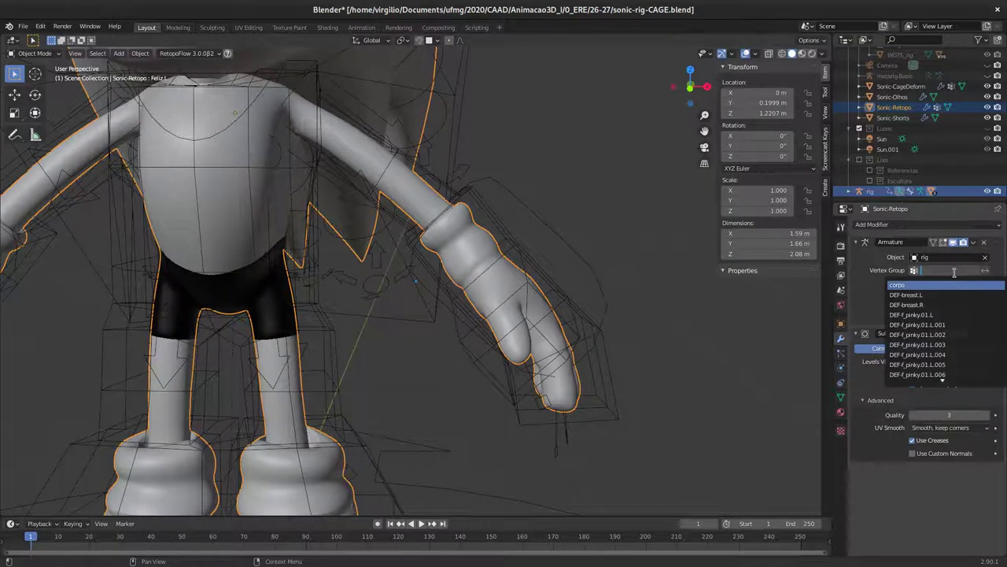
left_click(953, 270)
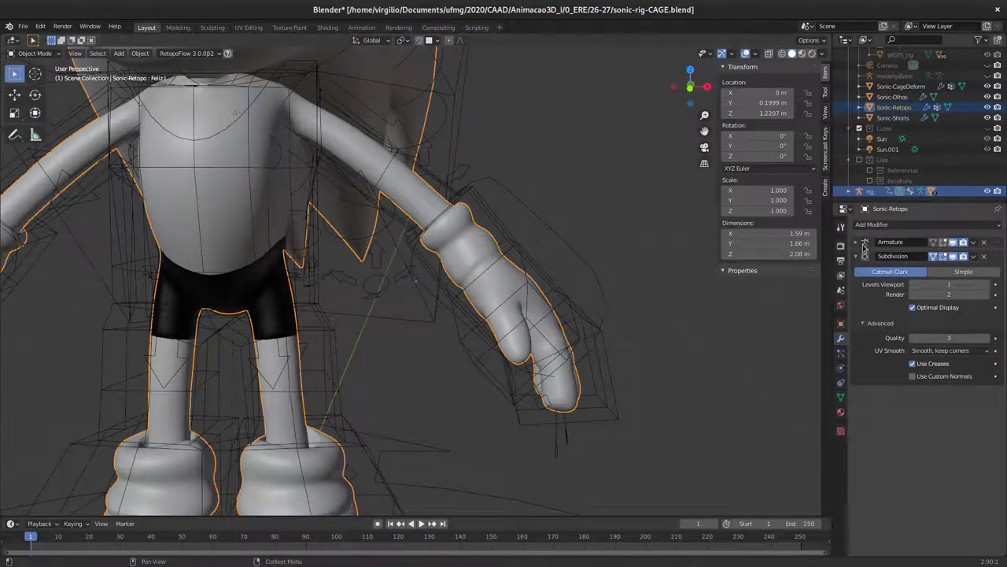
left_click(857, 242)
left_click(928, 270)
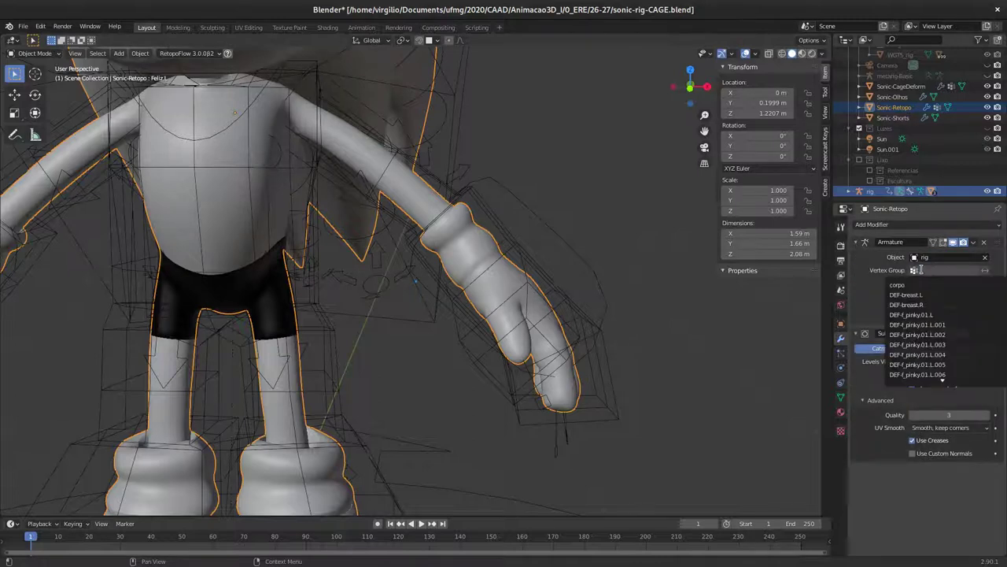
type("maos")
key("Return")
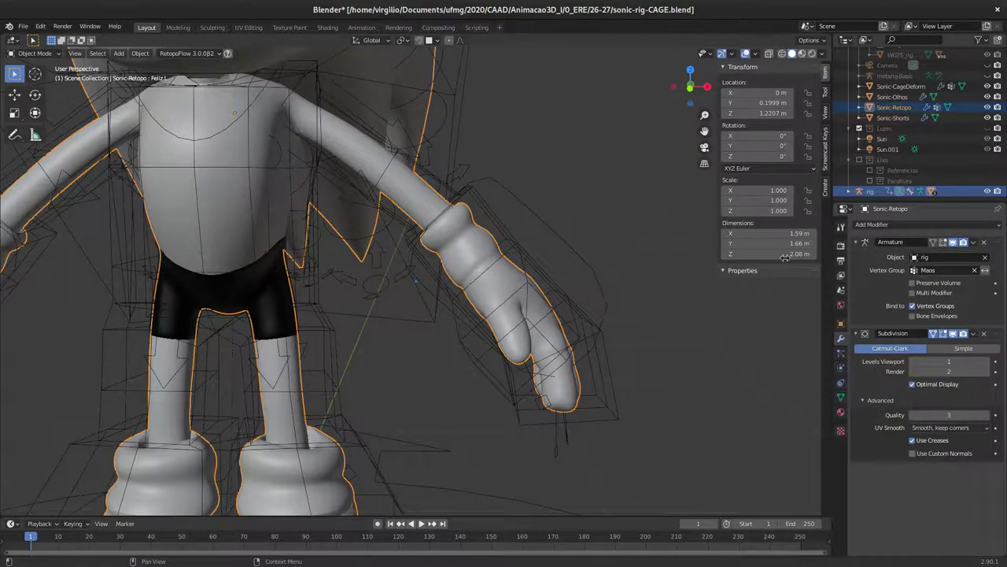
middle_click_drag(541, 274, 568, 340)
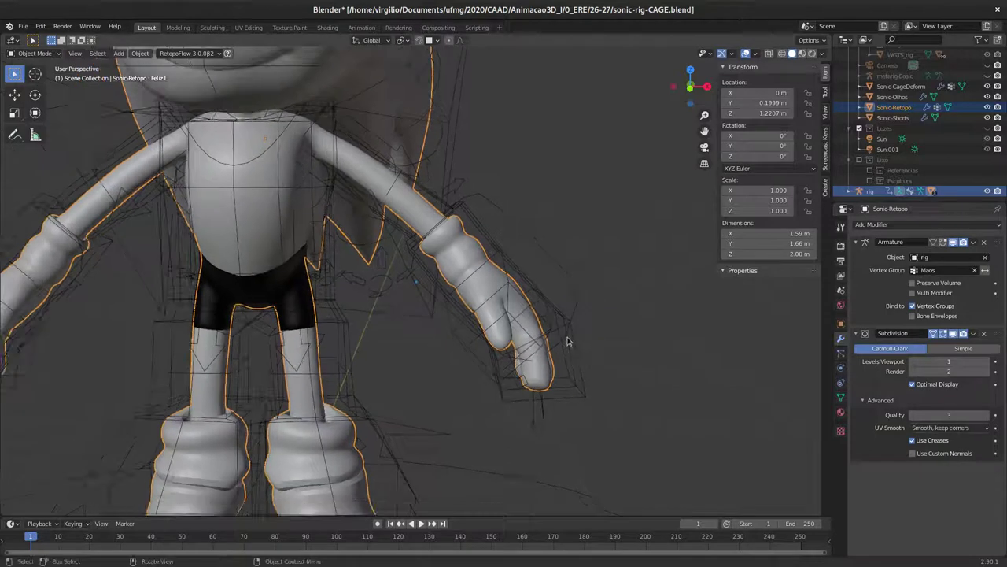
left_click(572, 345)
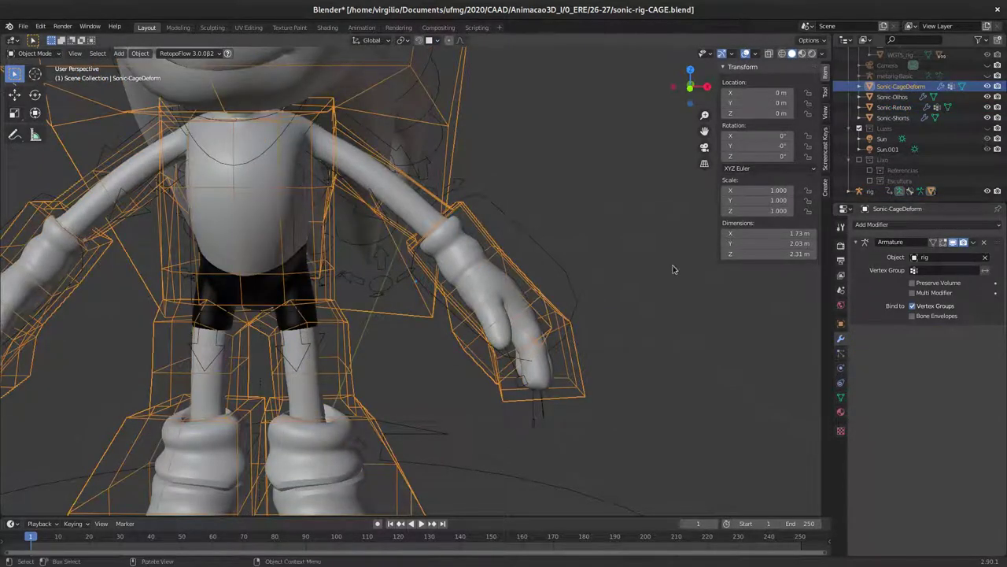
left_click(467, 245)
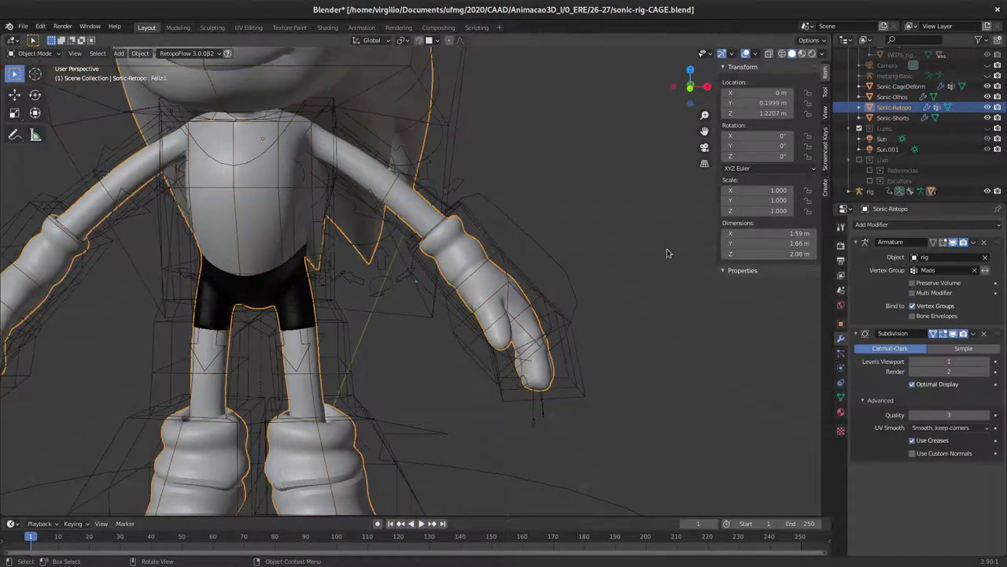
Enable Preserve Volume on the Armature and add a MeshDeform modifier above Subdivision
left_click(913, 284)
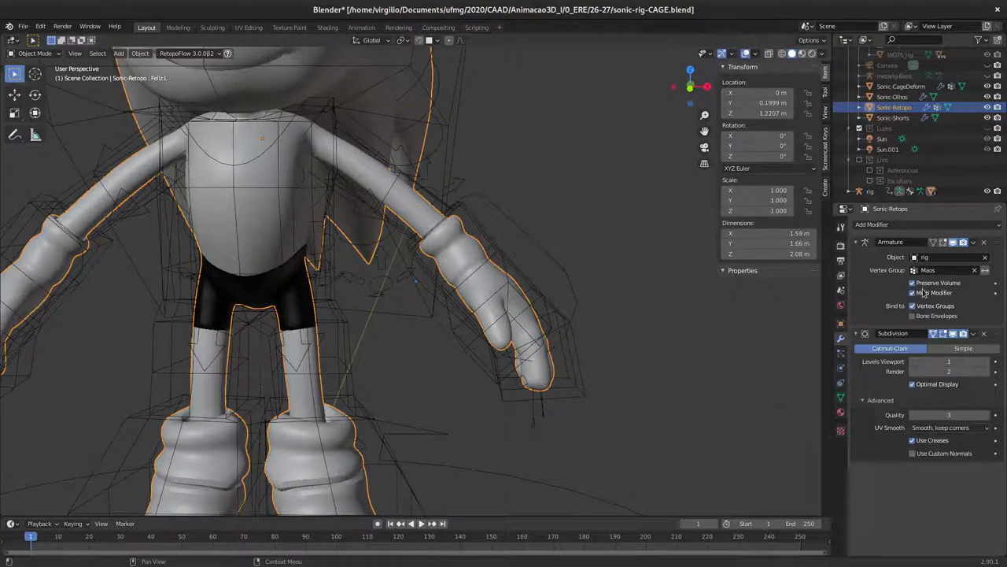
left_click(909, 227)
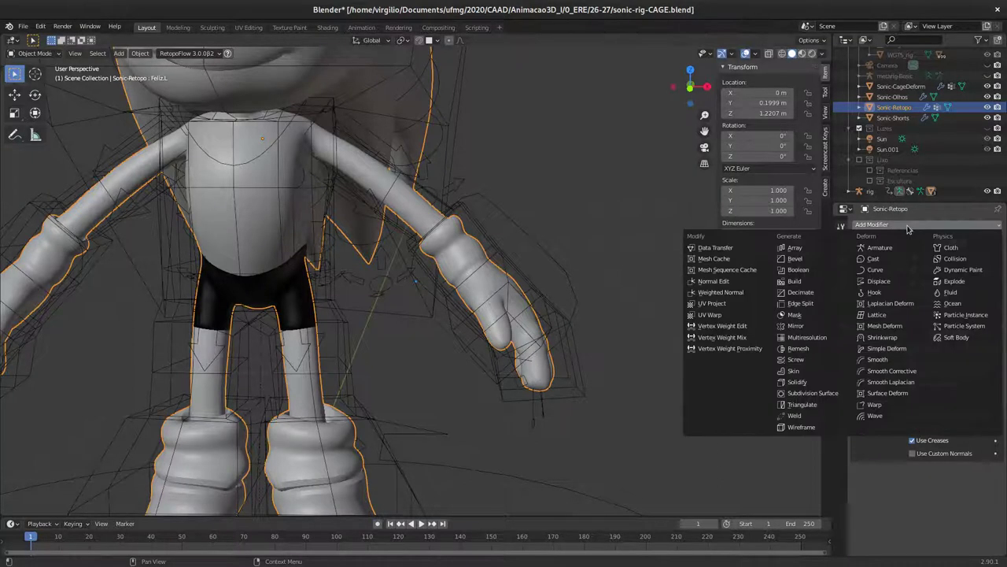
left_click(888, 326)
left_click_drag(996, 470, 992, 337)
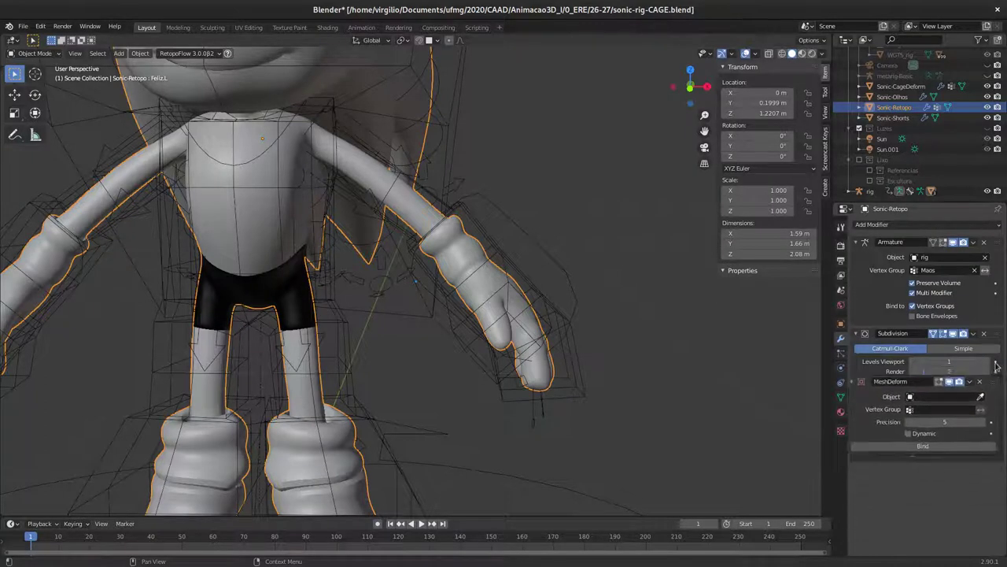
Bind the MeshDeform dynamically to Sonic-CageDeform, limited to the MeshDeform vertex group
left_click(985, 348)
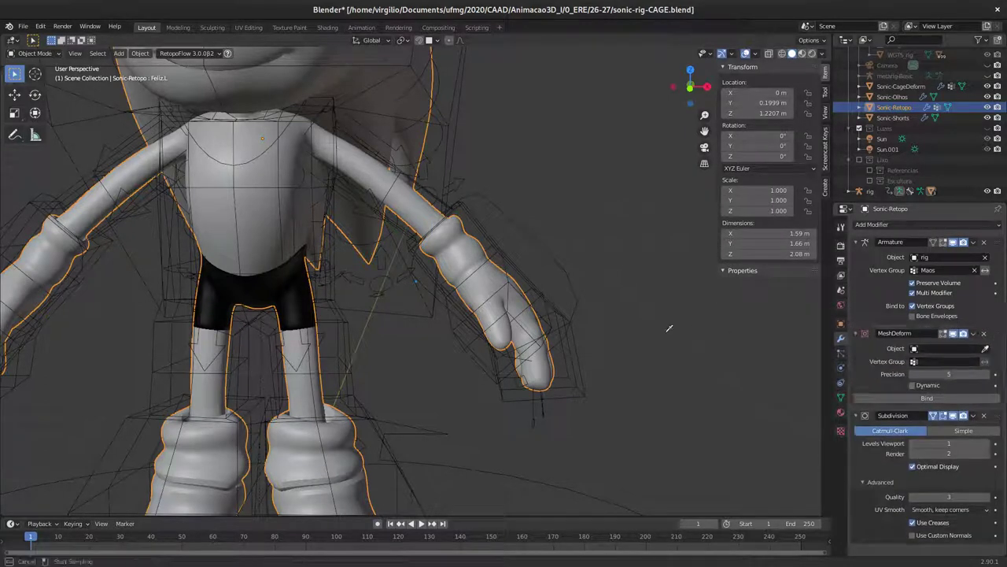
left_click(580, 358)
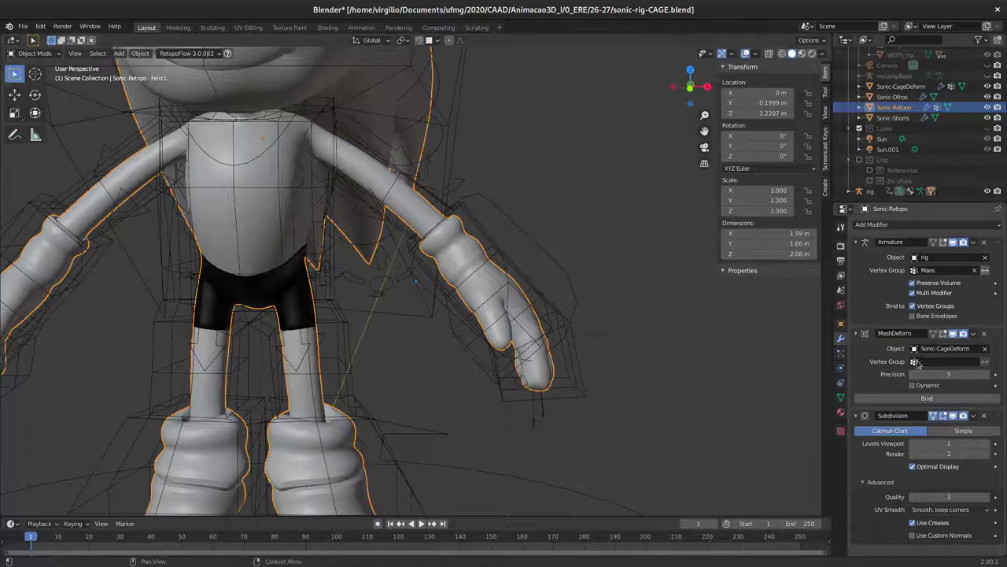
left_click(948, 361)
type("mes")
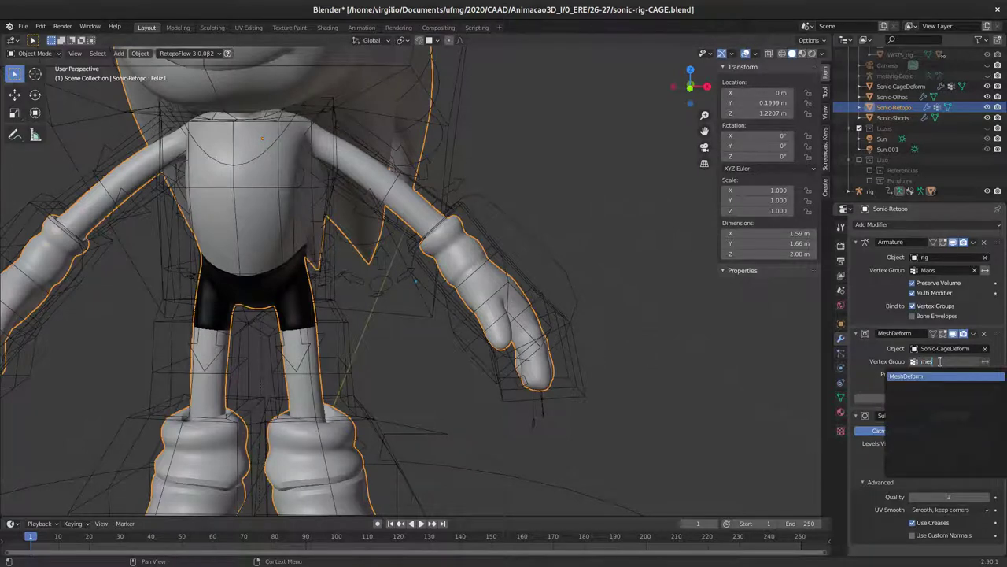
key("Return")
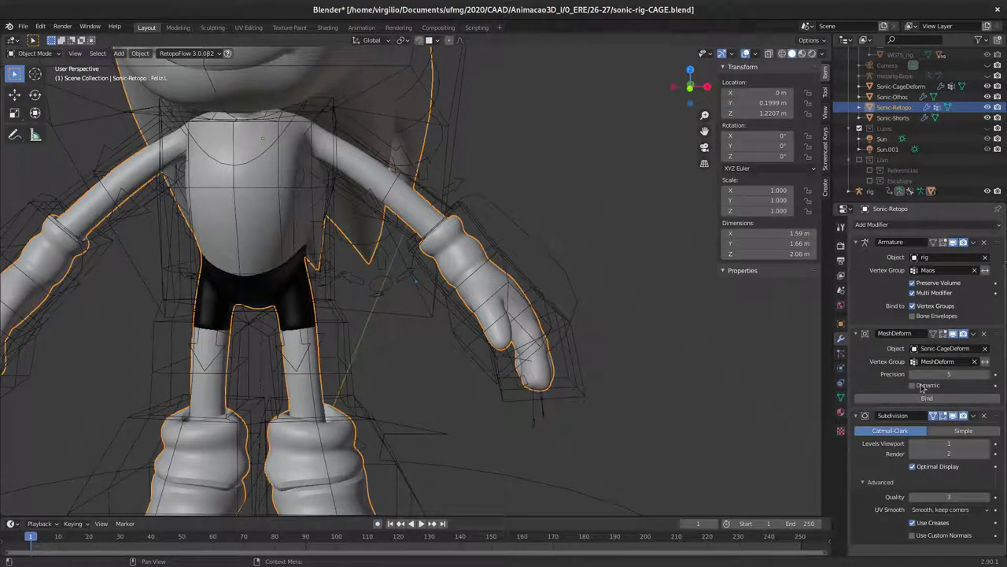
left_click(912, 385)
left_click(918, 397)
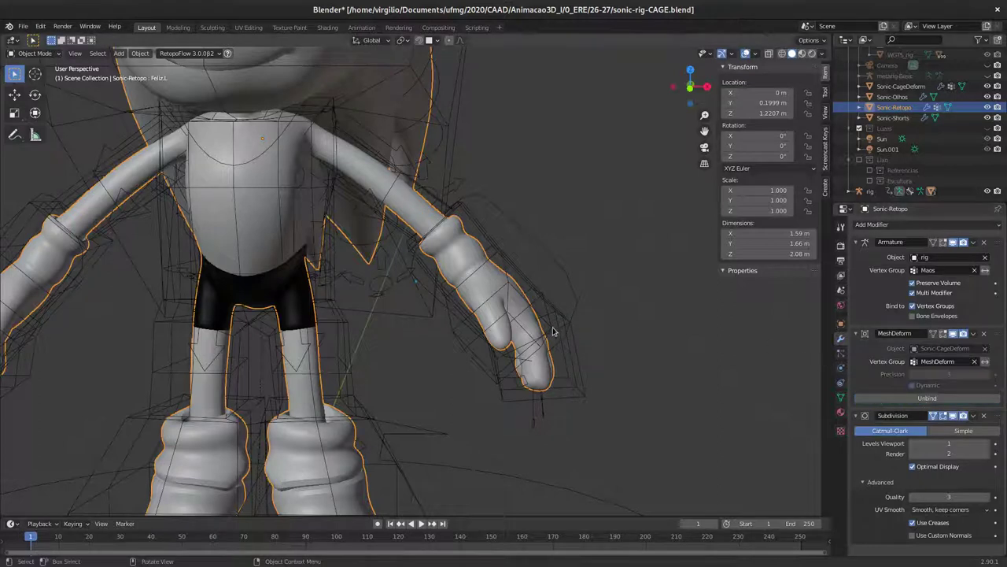
mouse_move(589, 304)
middle_mouse_down()
mouse_move(580, 292)
mouse_move(536, 289)
middle_mouse_up()
Move the left hand control up and to the left to pose the arm
key("g")
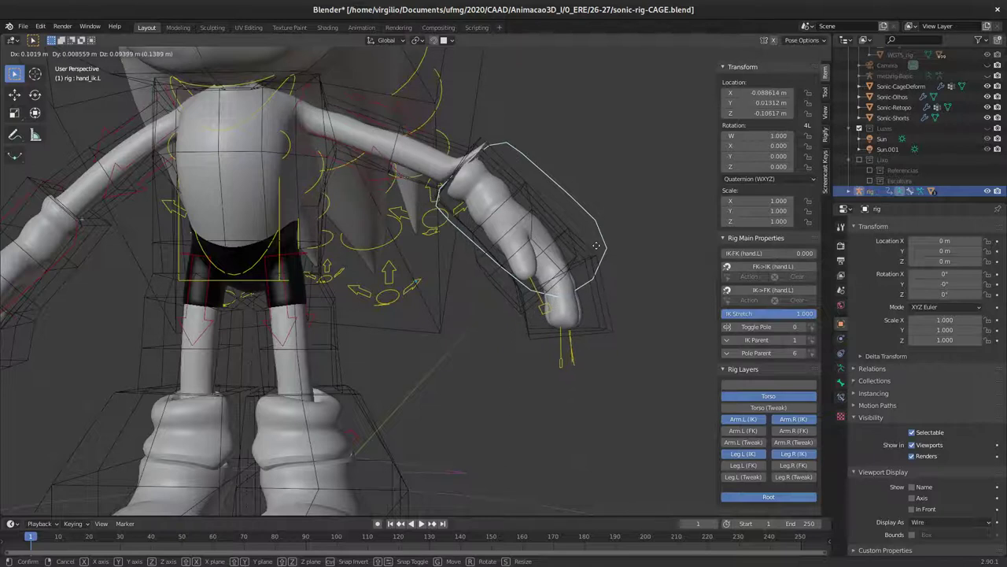
left_click(467, 140)
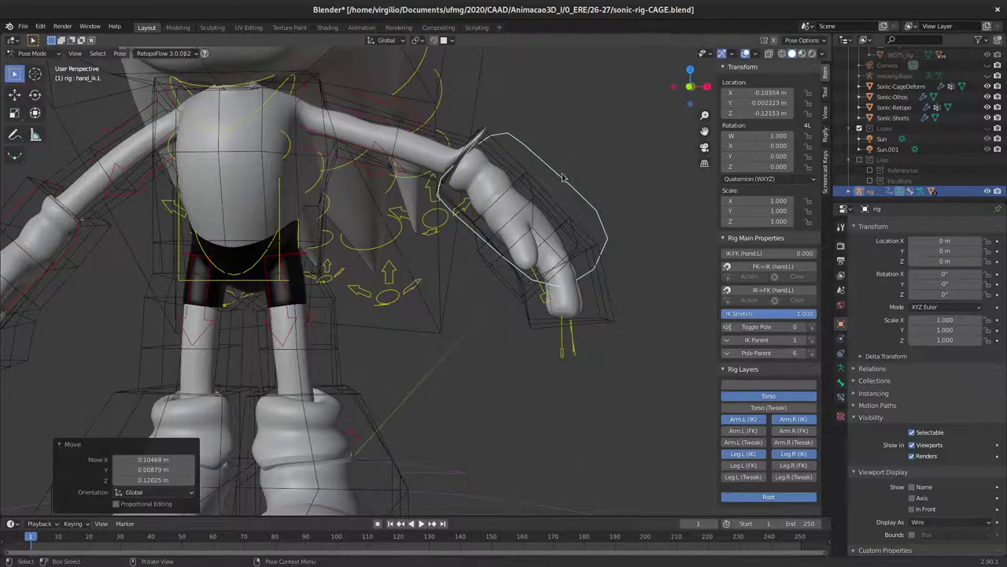
key("g")
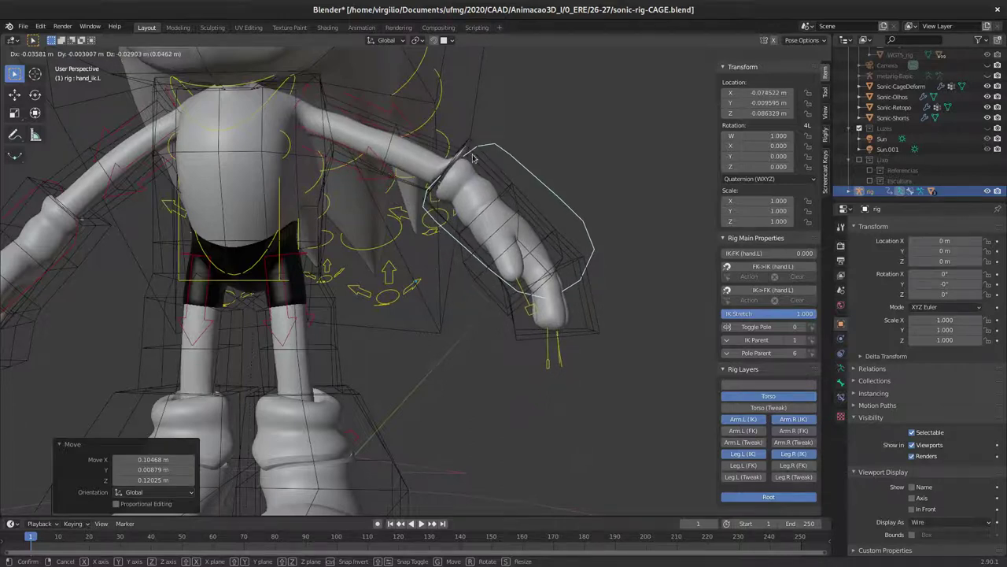
left_click(481, 155)
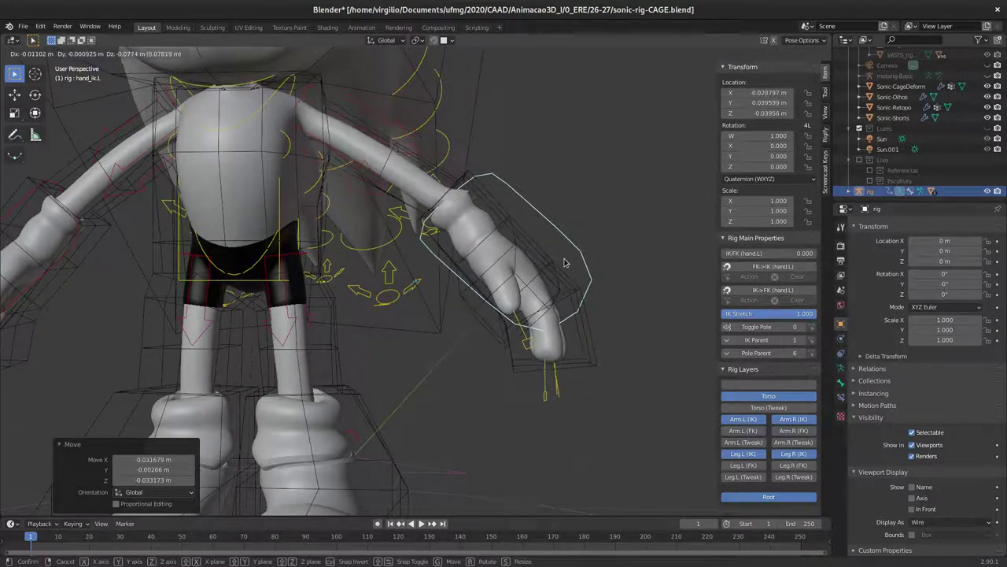
left_click(550, 397)
Scale the pinky finger control to 0.953 and shift it slightly
left_click(554, 408)
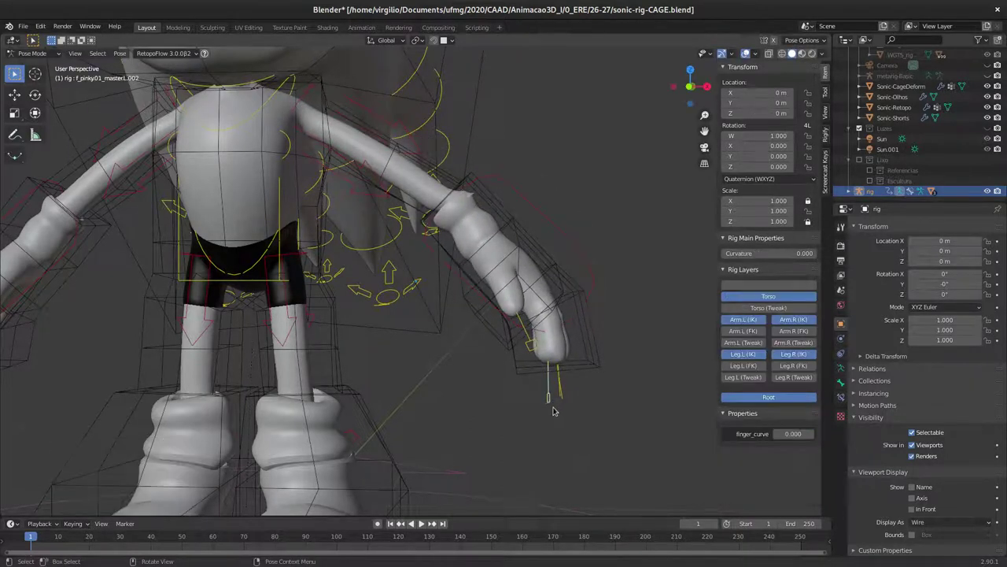
key("s")
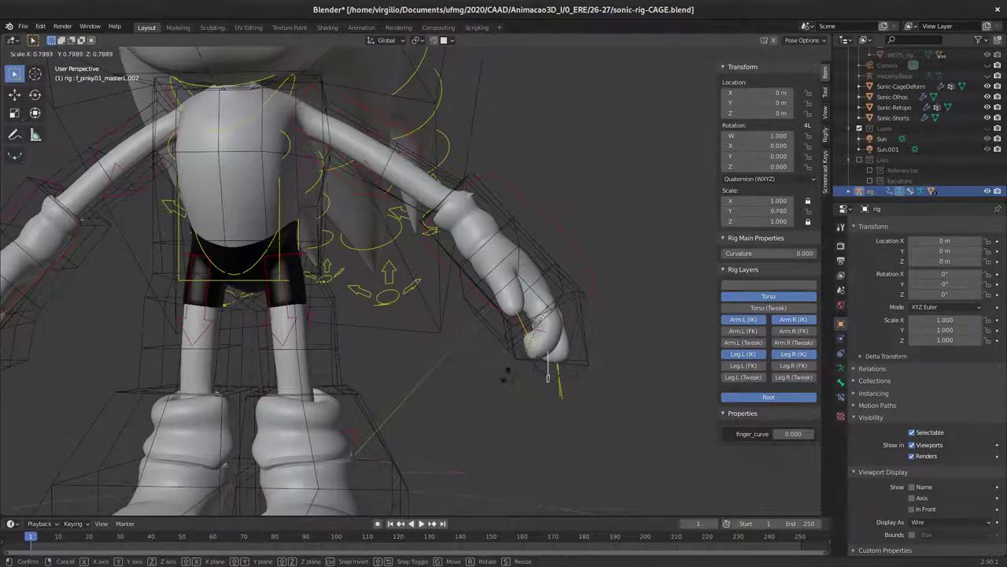
left_click(546, 381)
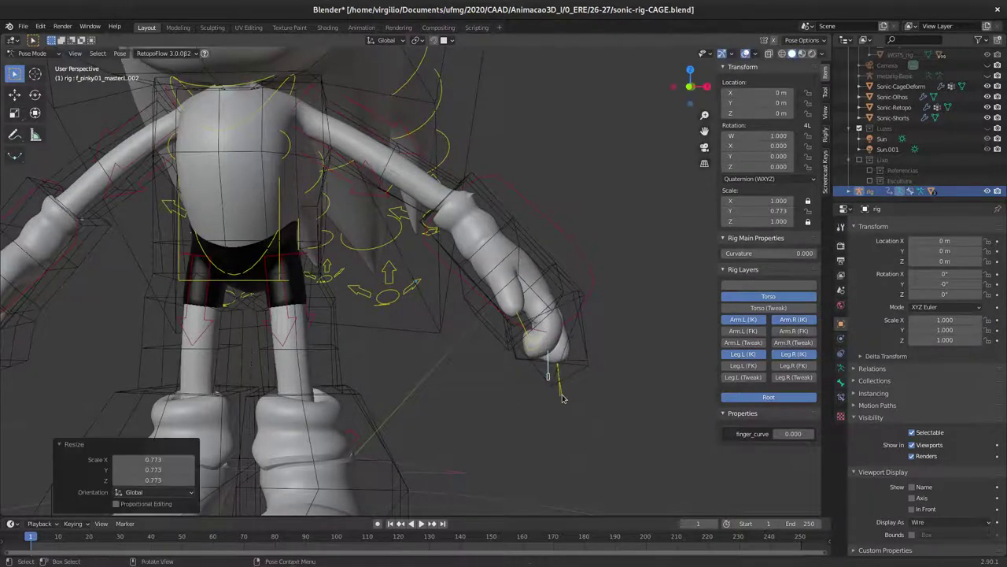
key("s")
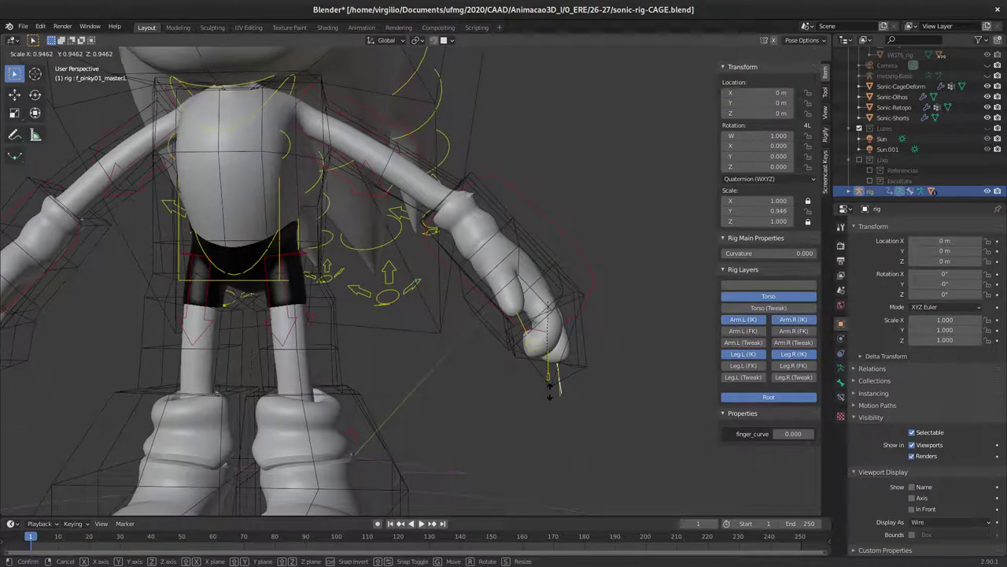
left_click(549, 396)
key("g")
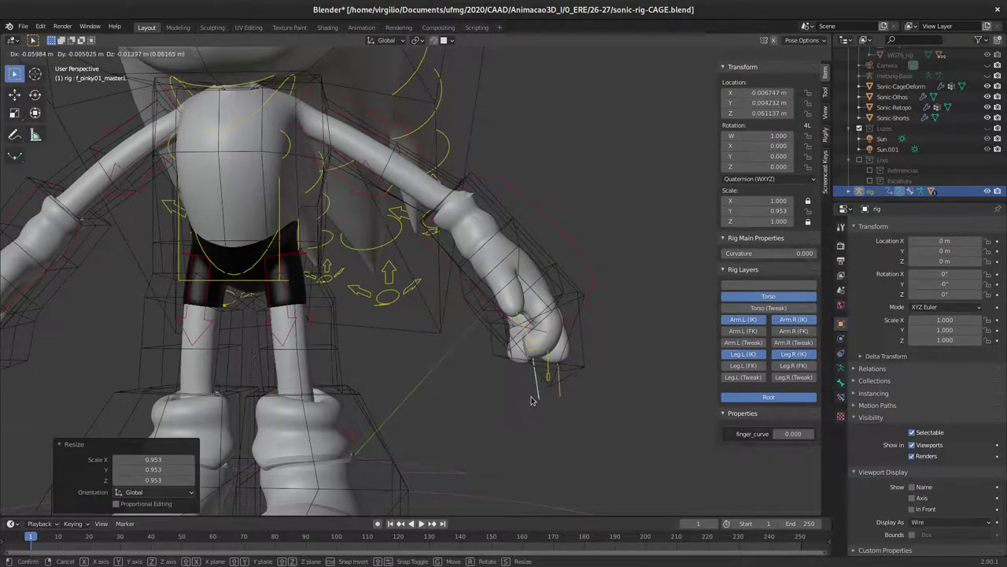
left_click(532, 400)
Move the torso control downward
middle_click_drag(472, 354, 288, 288)
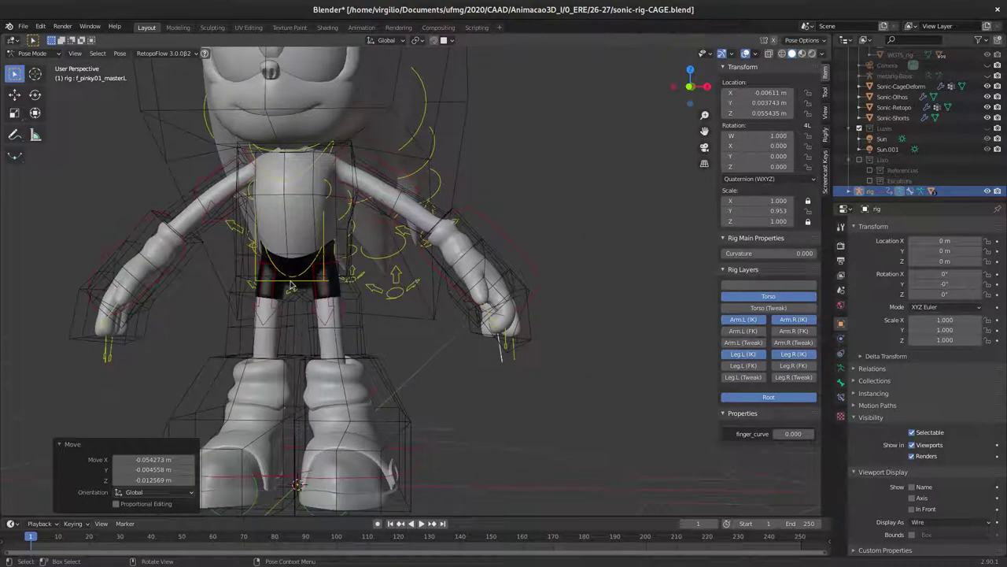
left_click(292, 283)
key("g")
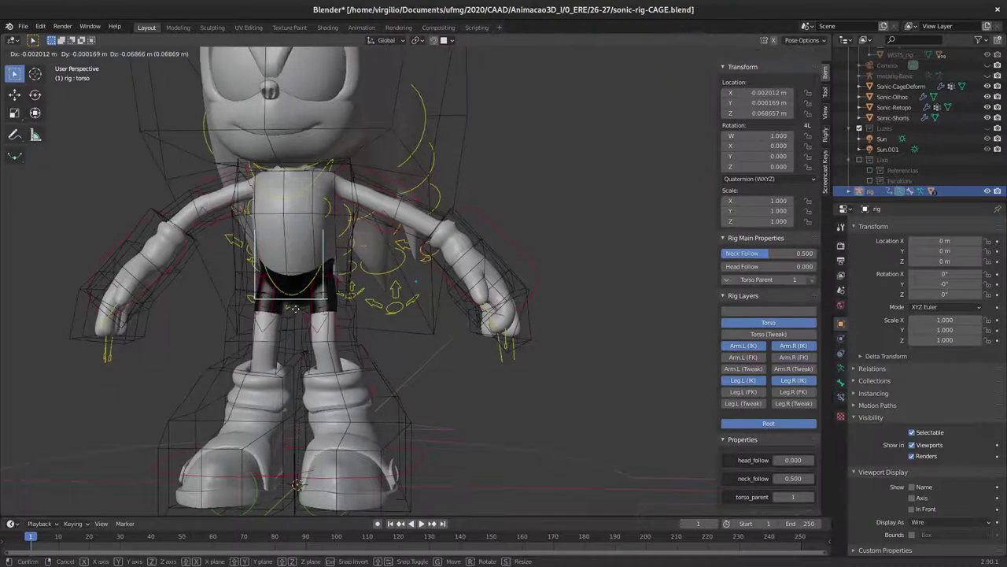
left_click(299, 224)
scroll(300, 224, "up", 3)
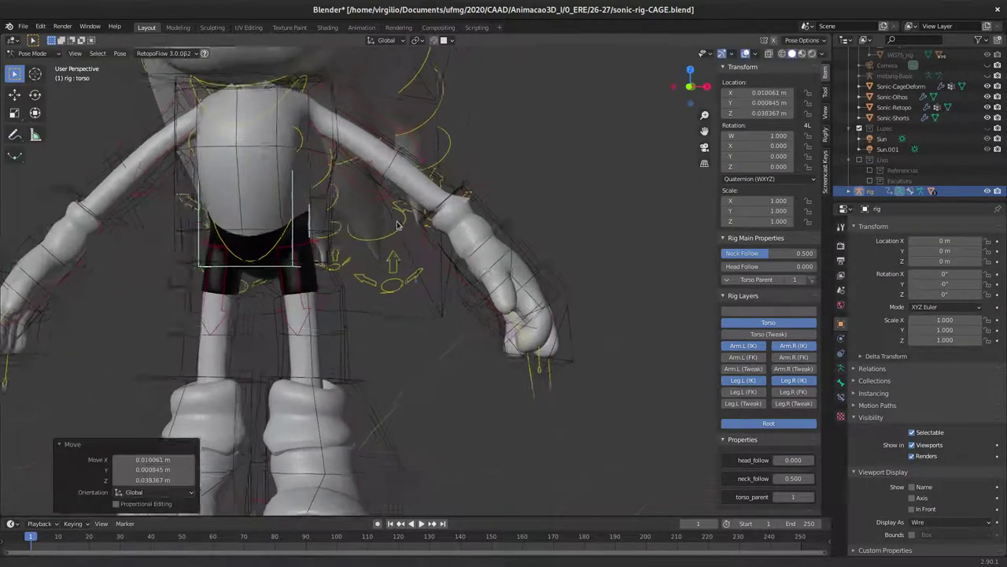
Rotate the left hand control by -25.7°, then select the Sonic-Retopo mesh
middle_click_drag(354, 259, 573, 290)
left_click(627, 263)
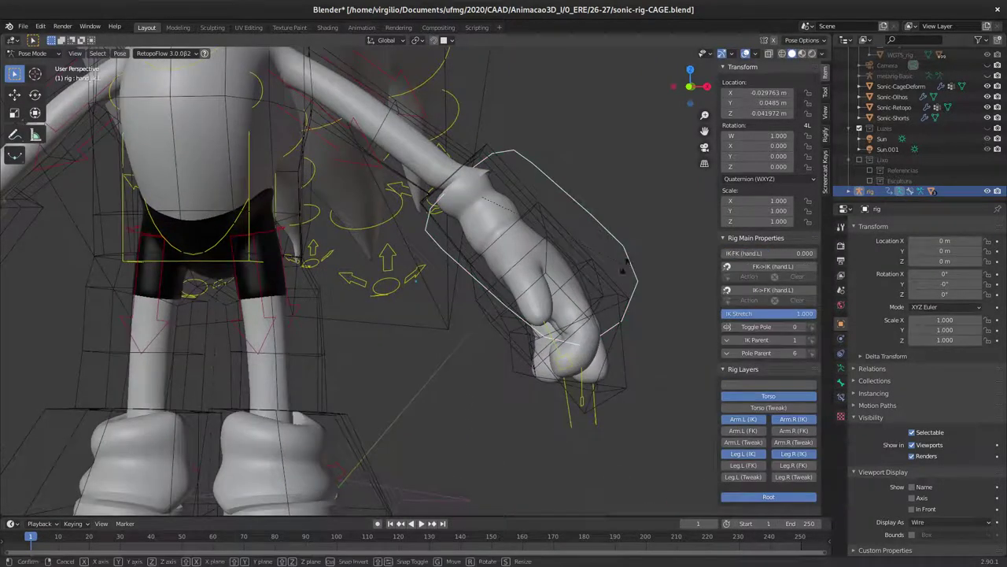
key("r")
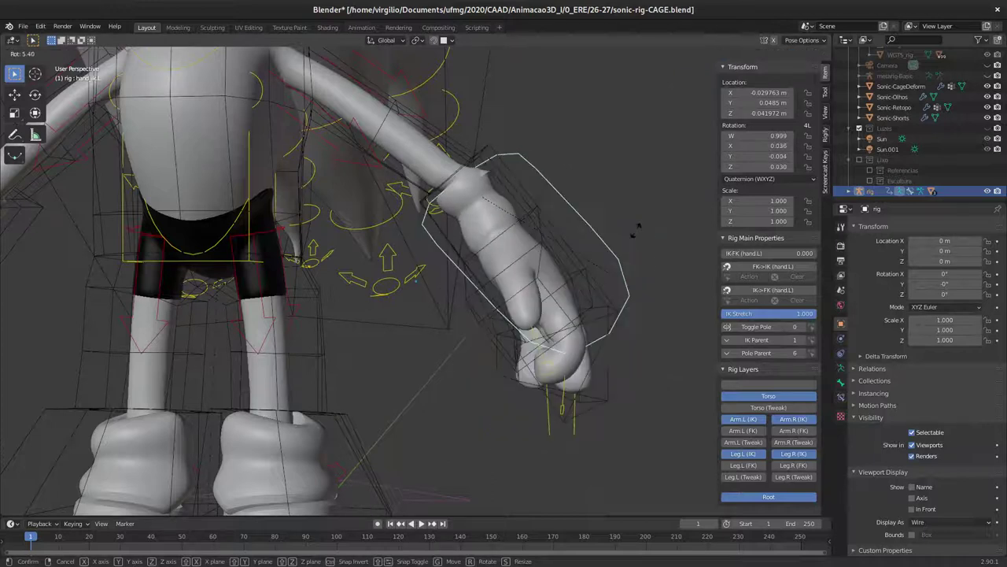
left_click(613, 195)
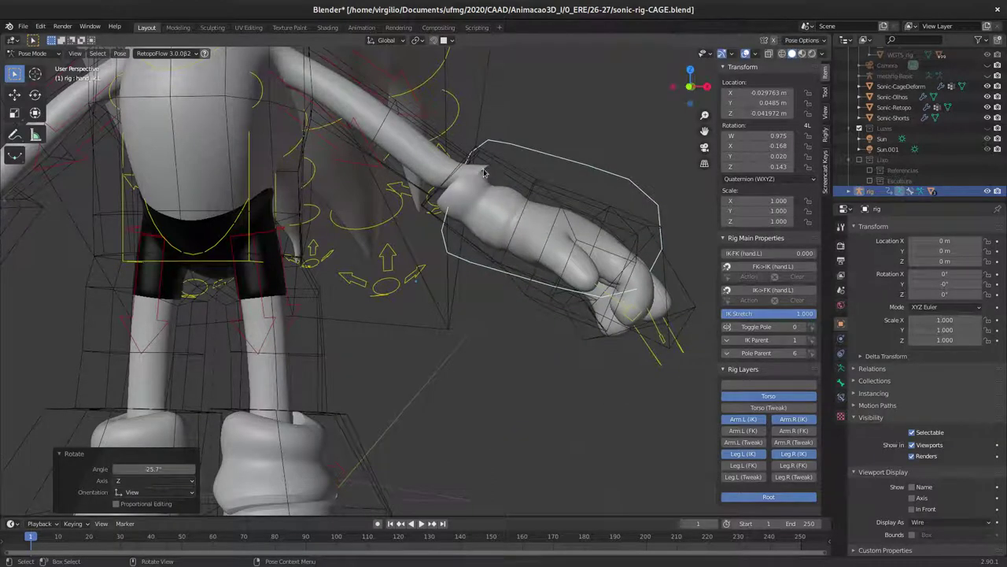
middle_click_drag(482, 177, 473, 253)
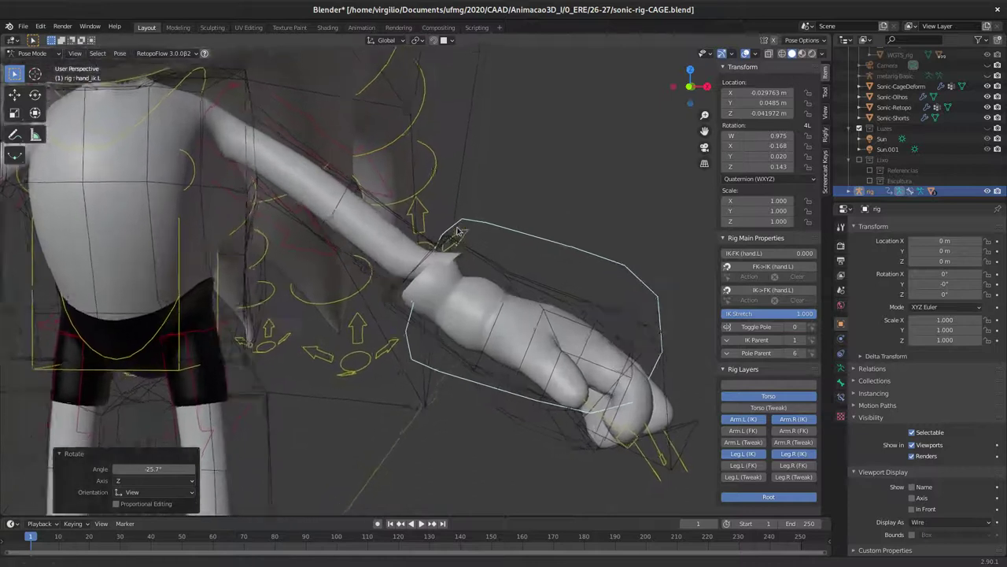
scroll(473, 253, "up", 3)
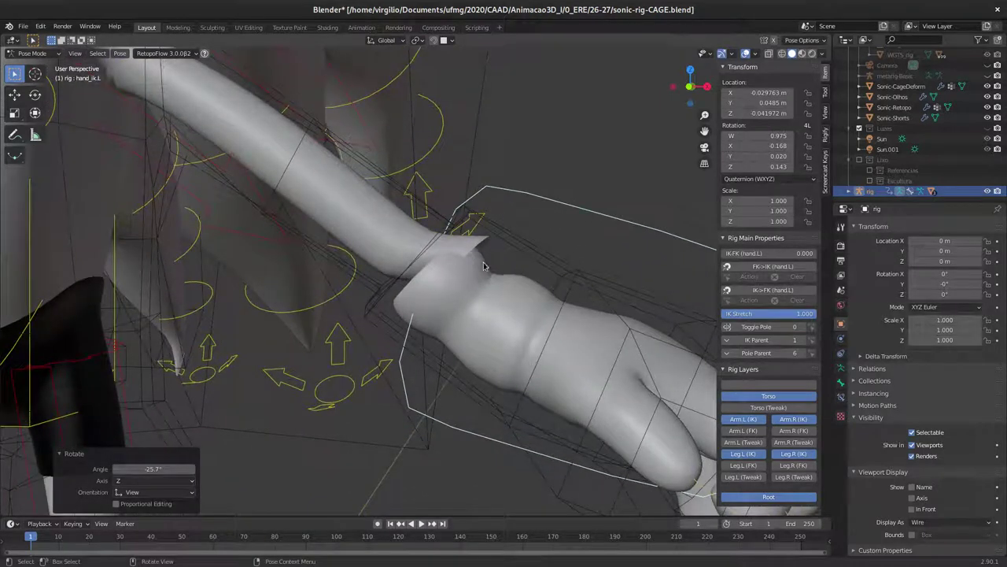
left_click(484, 266)
In Edit Mode, select the wrist loops and hide the rest of the Sonic mesh
key("Tab")
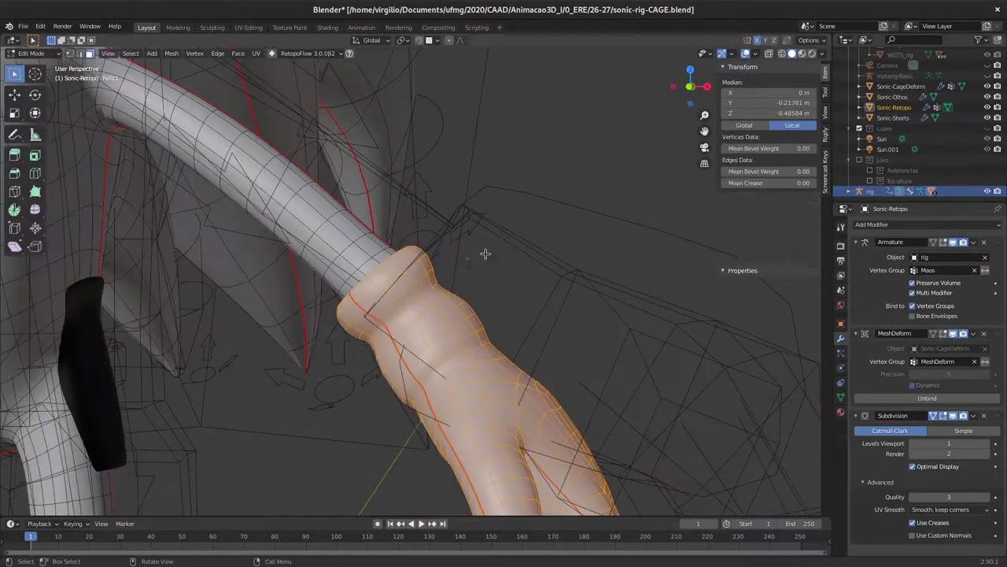
mouse_move(484, 259)
middle_mouse_down()
mouse_move(477, 288)
mouse_move(460, 294)
mouse_move(503, 263)
mouse_move(596, 303)
middle_mouse_up()
left_click(659, 343, "alt")
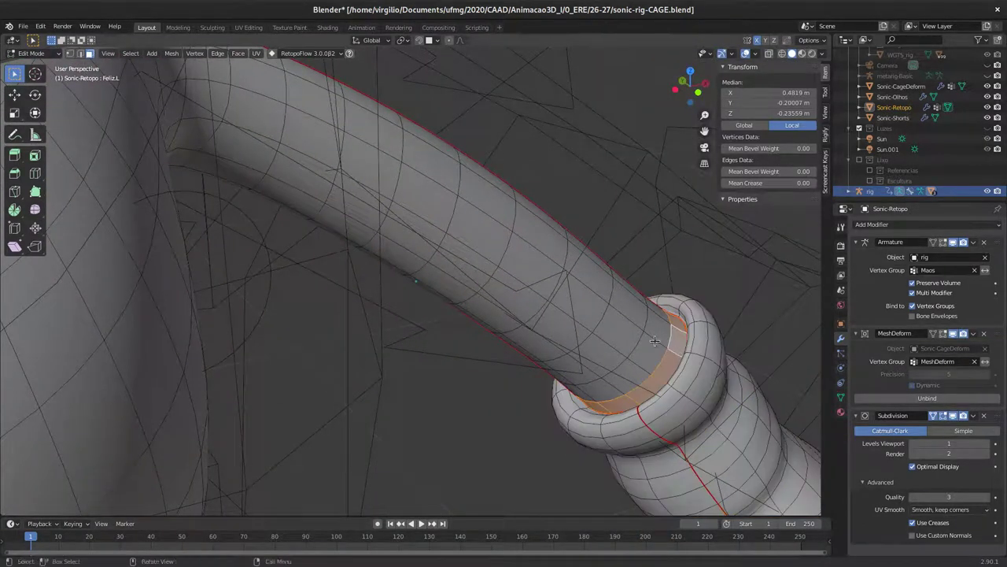
scroll(472, 410, "down", 3)
scroll(472, 409, "down", 3)
middle_click_drag(472, 409, 436, 281)
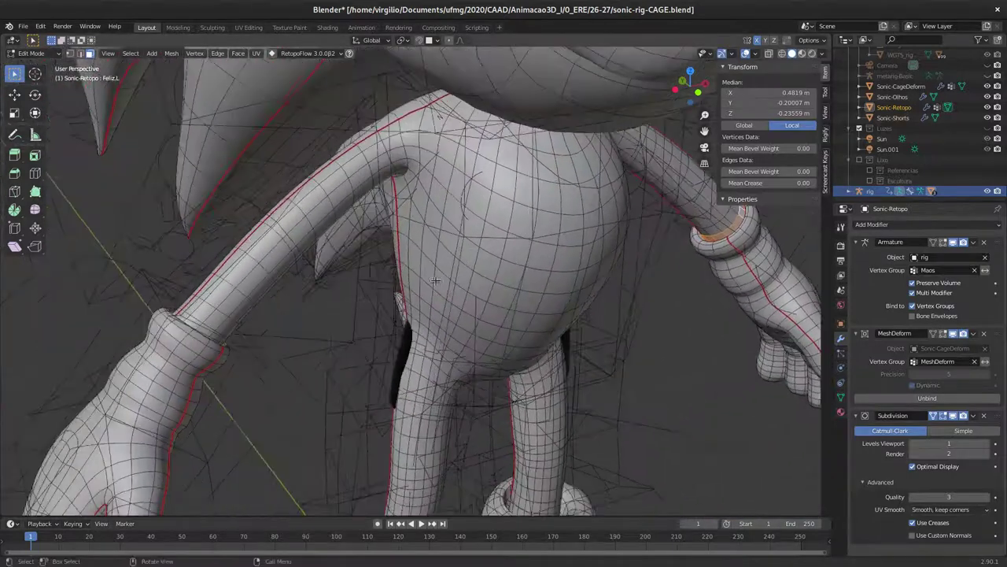
left_click(206, 327, "alt")
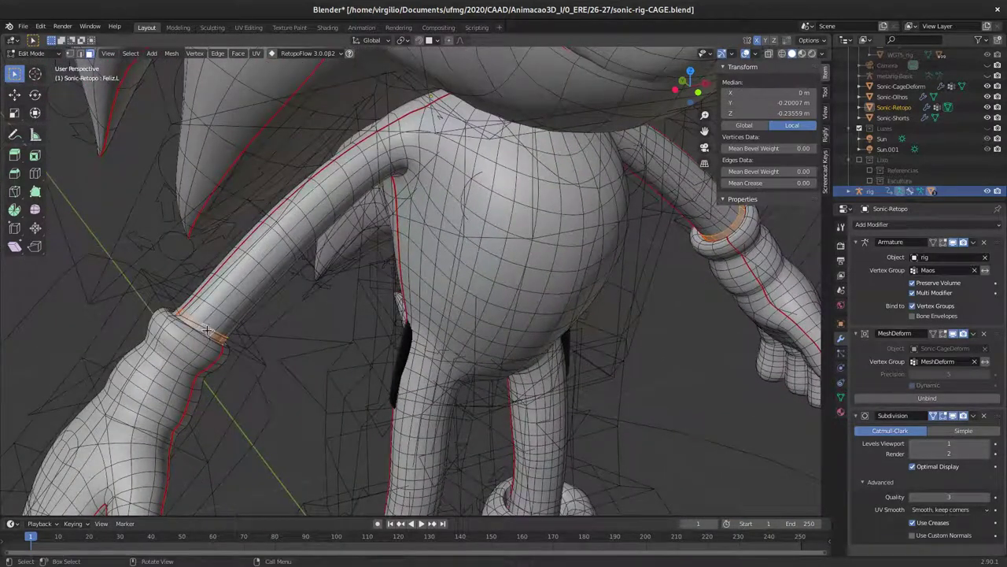
key("ctrl+l")
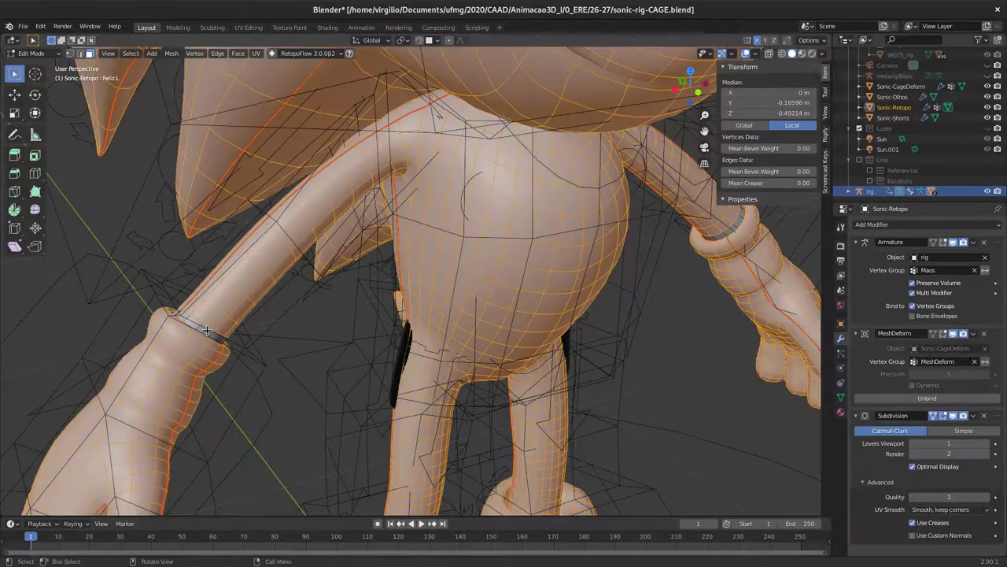
key("h")
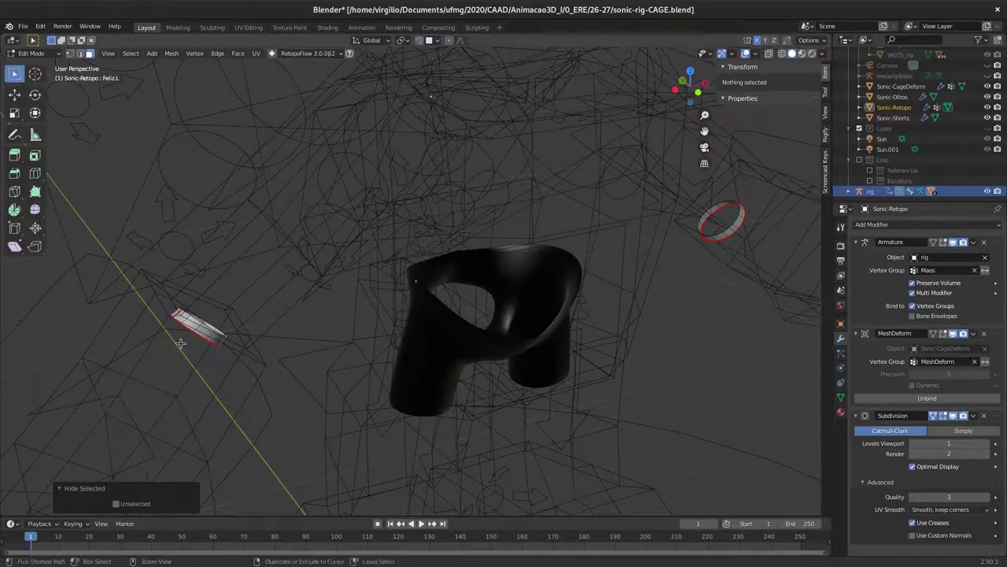
Switch to edge select and reselect both wrist ring loops
middle_click_drag(64, 273, 95, 366)
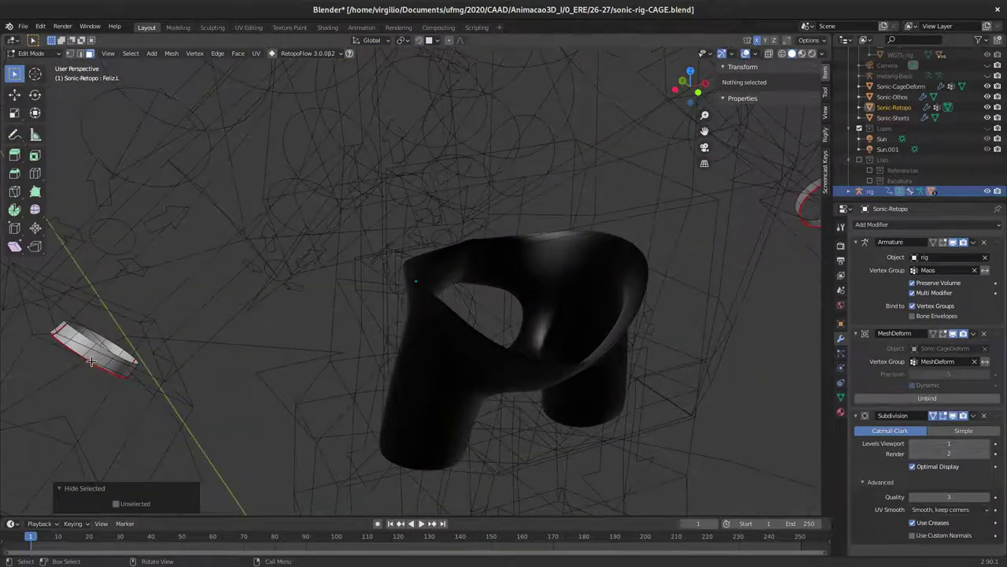
key("2")
left_click(83, 354)
mouse_move(495, 277)
middle_mouse_down()
mouse_move(260, 287)
mouse_move(460, 240)
middle_mouse_up()
key("ctrl+shift+m")
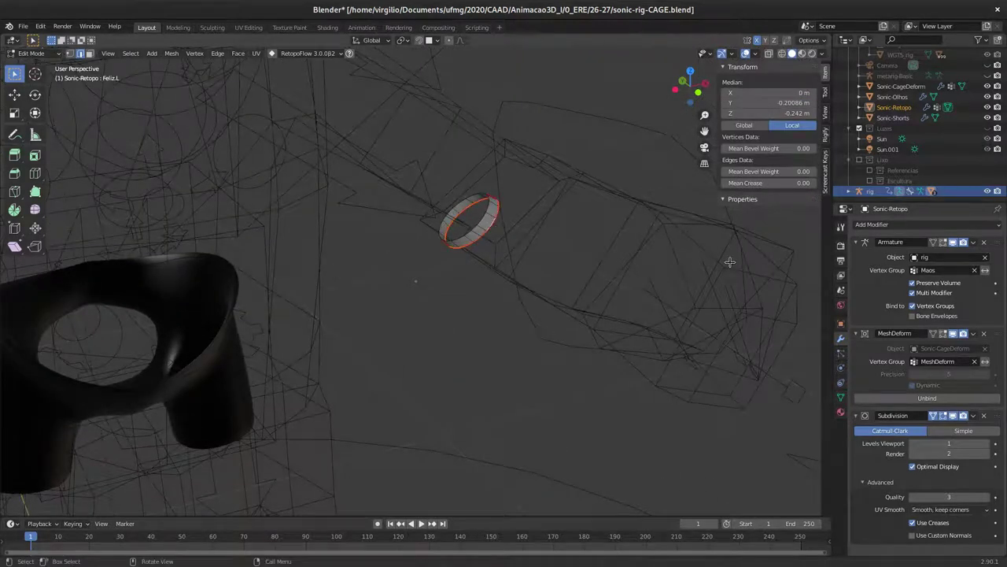
Assign the wrist rings to the Maos vertex group with weight 0.5
left_click(840, 397)
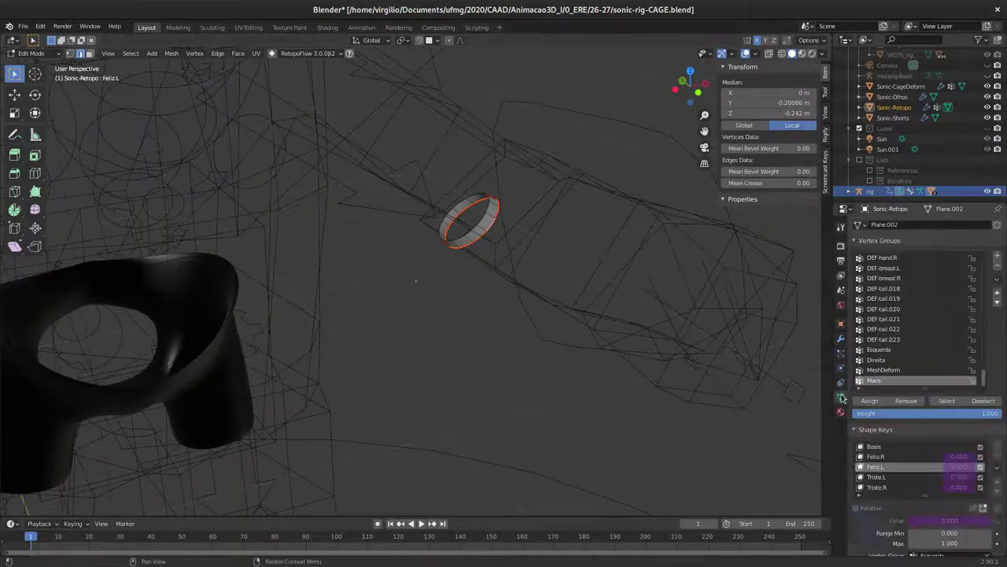
left_click(901, 413)
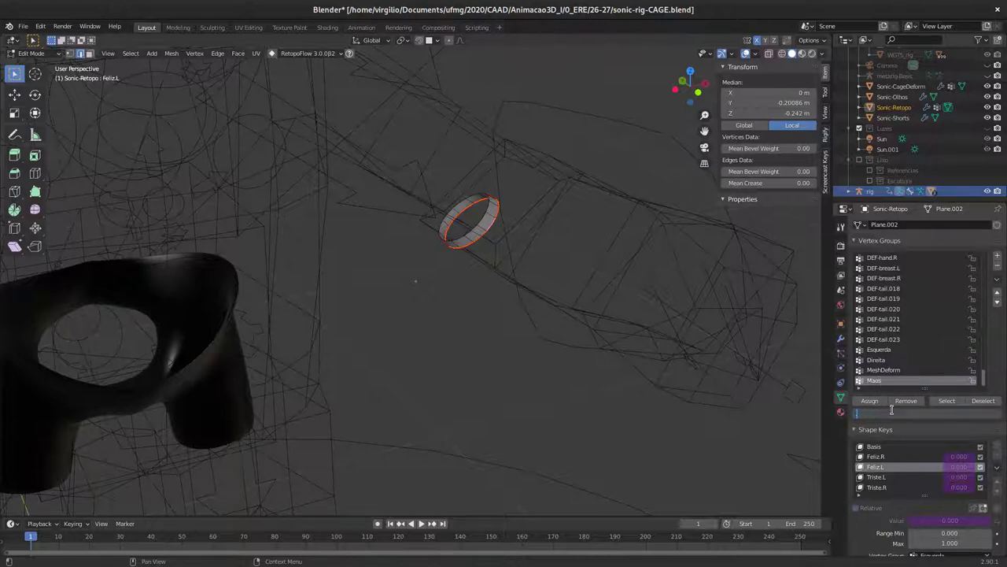
type("0.5")
key("Return")
left_click(872, 401)
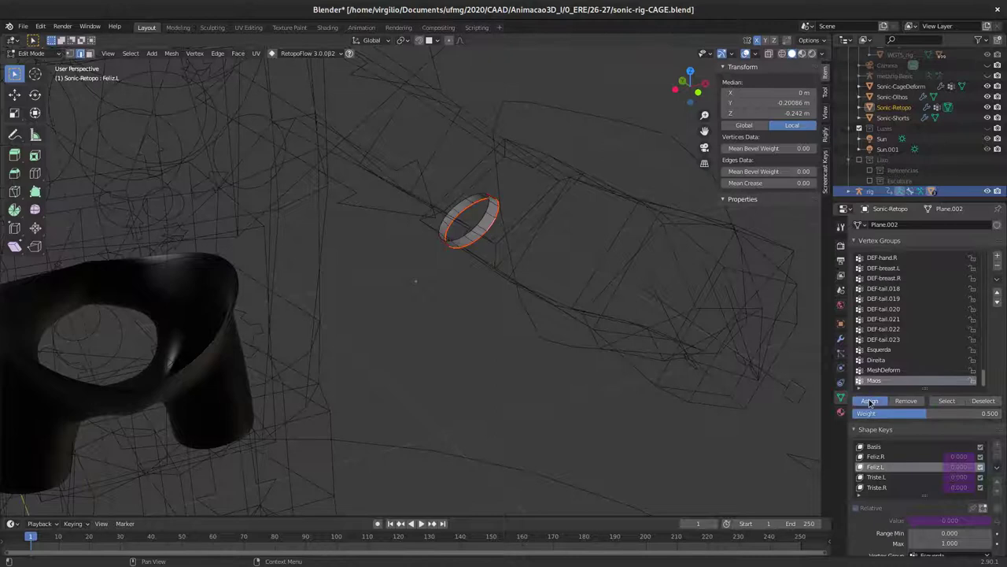
Set the MeshDeform group weight to 0.99, reveal the whole mesh and return to Object Mode
left_click(883, 369)
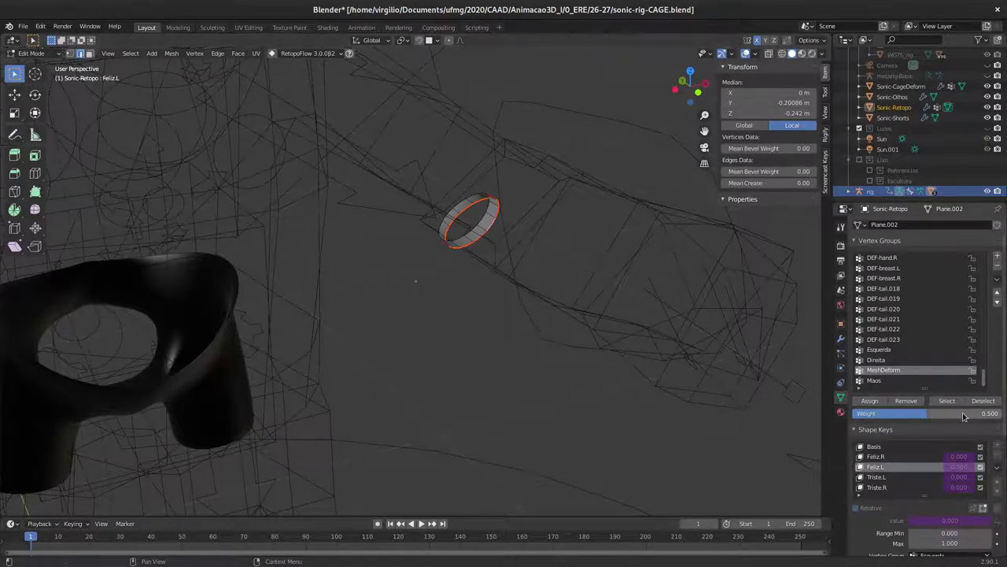
left_click_drag(909, 413, 999, 413)
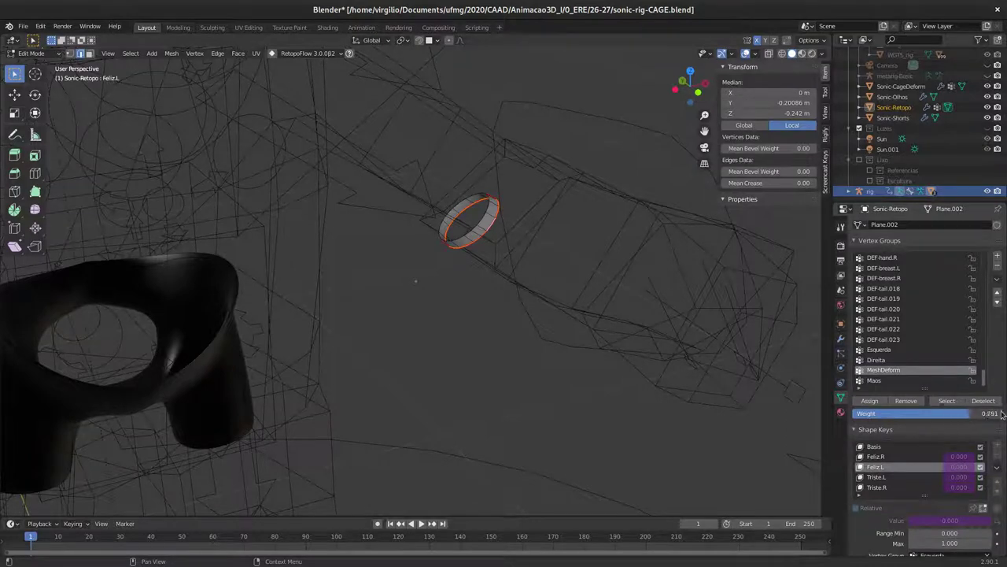
key("alt+h")
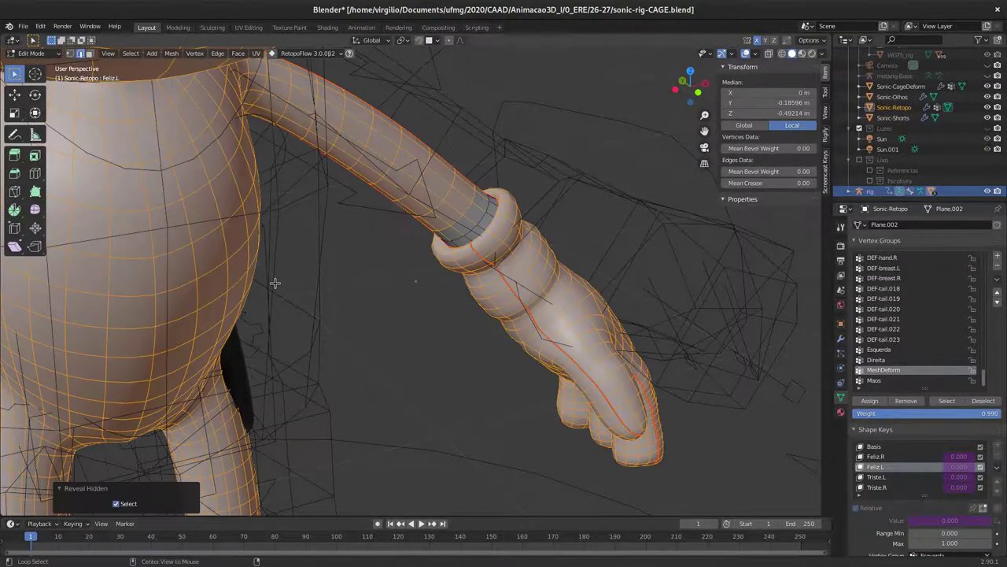
mouse_move(275, 282)
middle_mouse_down()
mouse_move(442, 327)
mouse_move(389, 312)
middle_mouse_up()
scroll(429, 329, "down", 3)
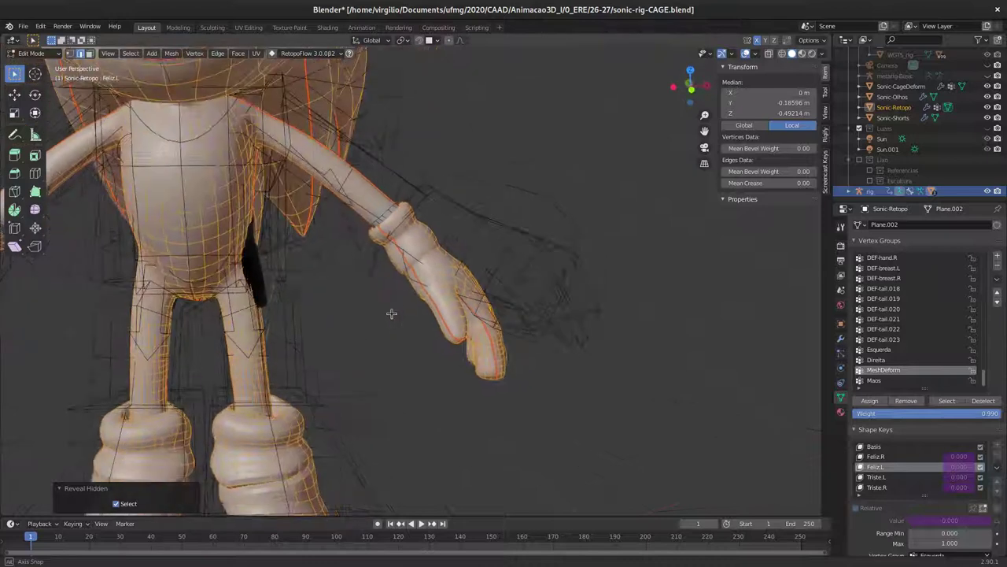
key("Tab")
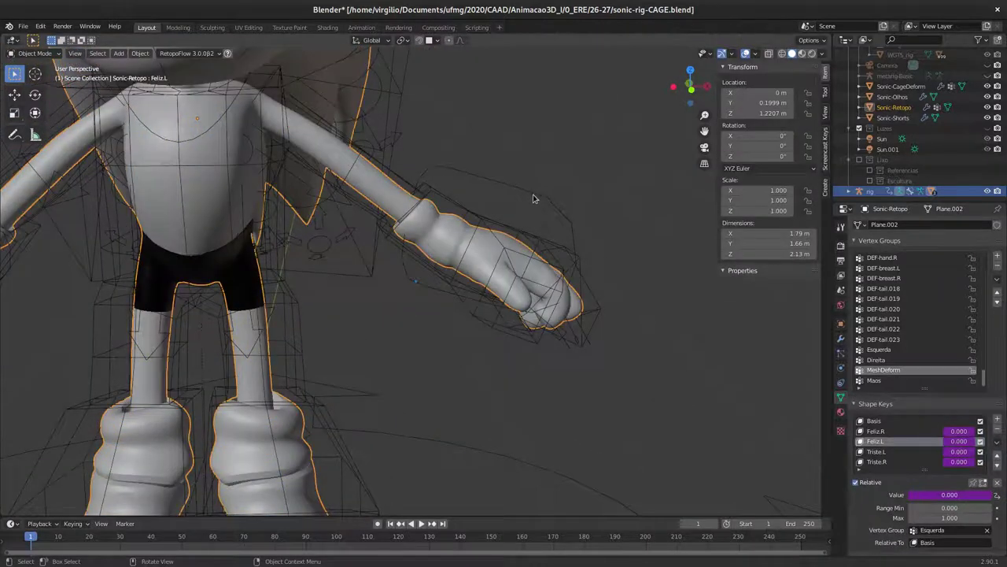
Move the left hand IK control, clear its rotation, and hide Sonic-CageDeform
left_click(518, 221)
key("g")
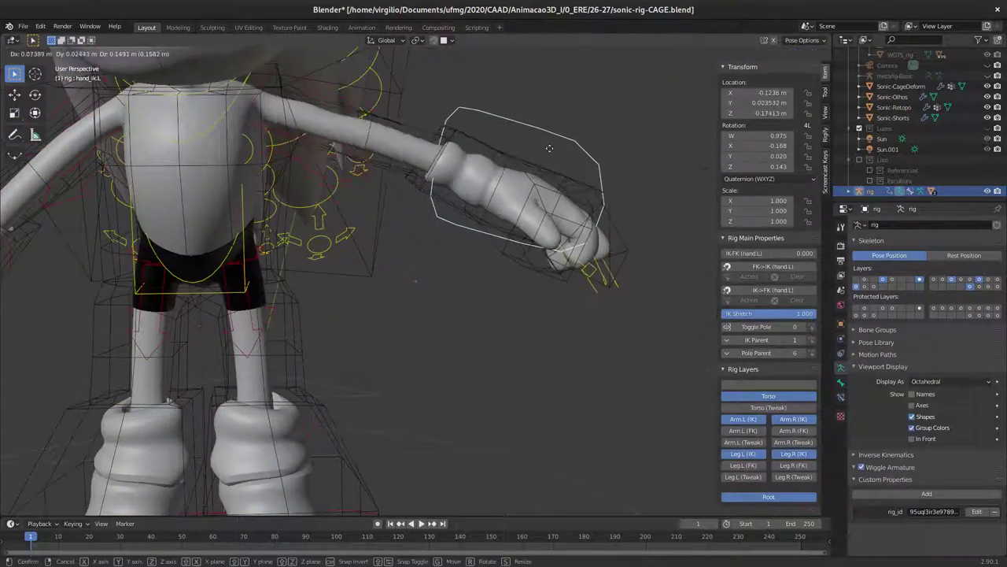
left_click(483, 256)
key("alt+r")
scroll(427, 327, "down", 3)
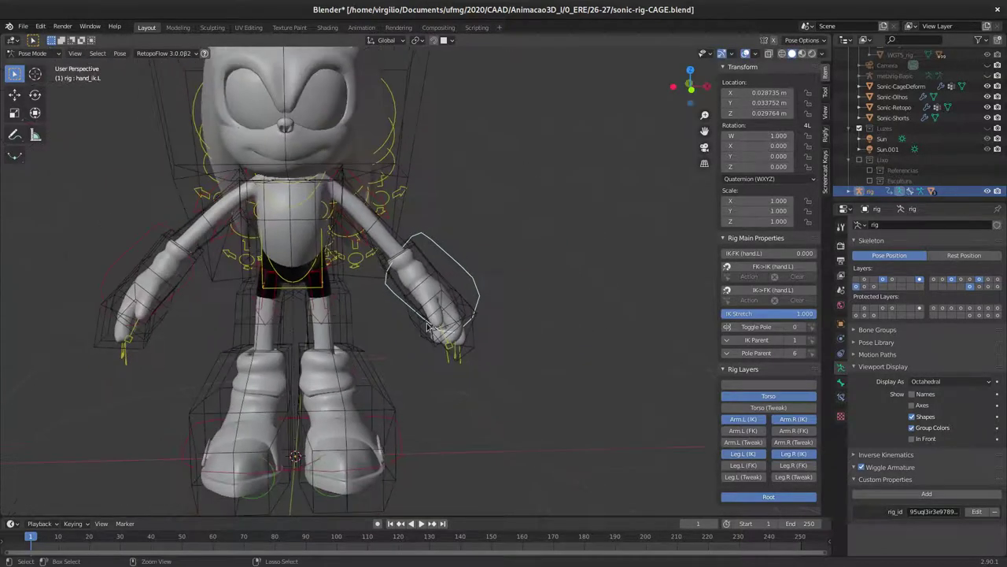
middle_click_drag(427, 327, 468, 214)
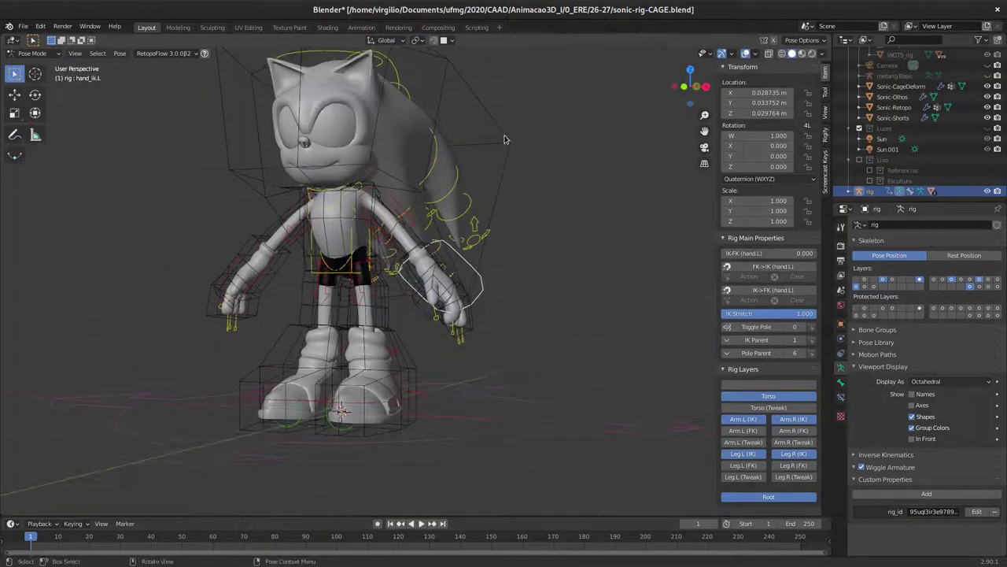
left_click(506, 140)
left_click(997, 85)
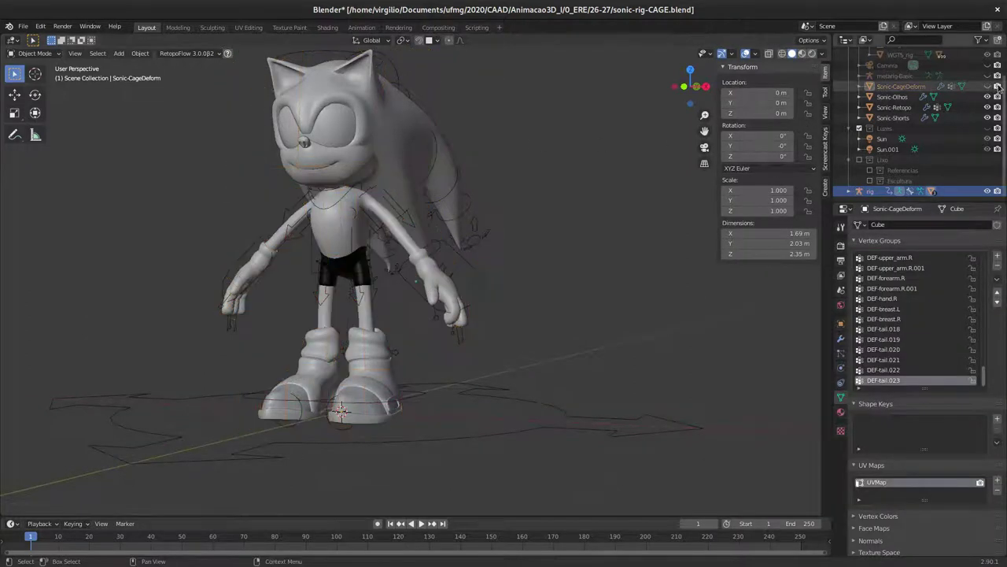
Test the rig by lifting the left hand and moving the torso control
middle_click_drag(370, 251, 337, 234)
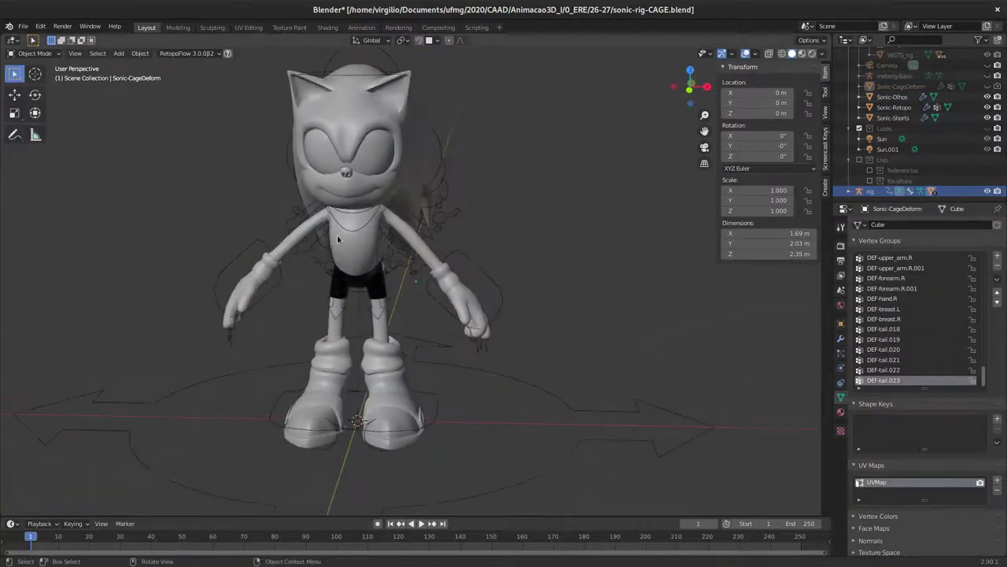
left_click(484, 281)
key("g")
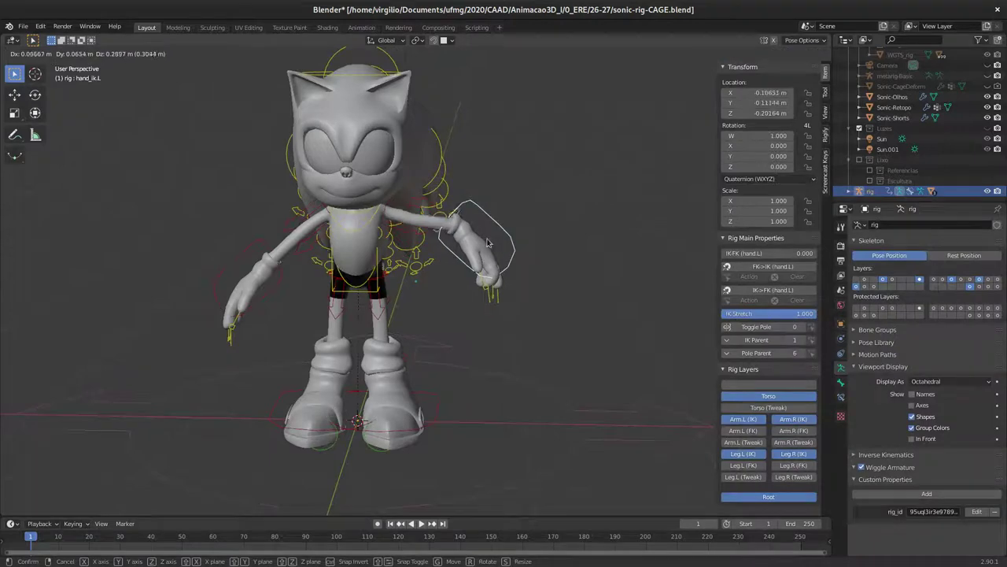
key("Escape")
left_click(356, 296)
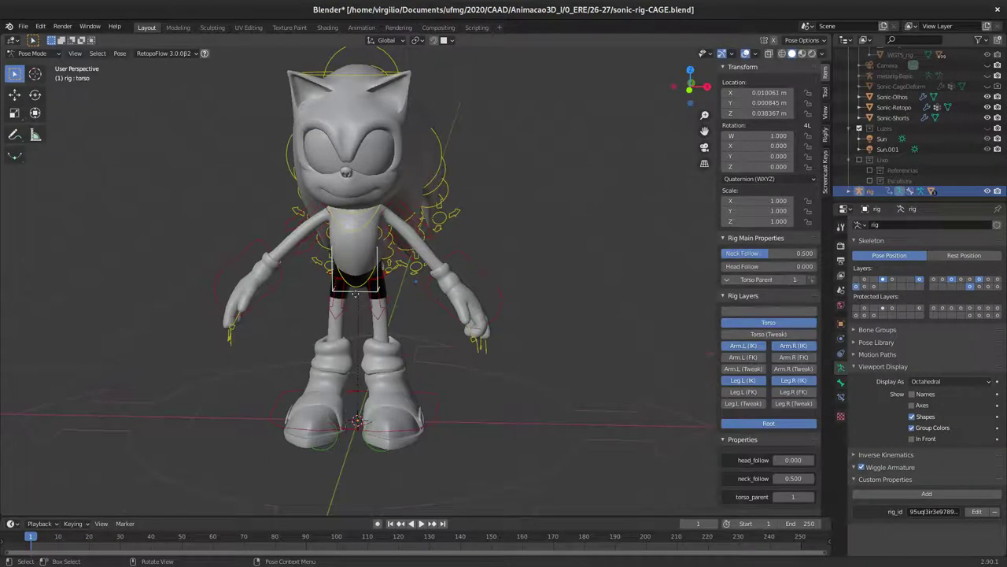
key("g")
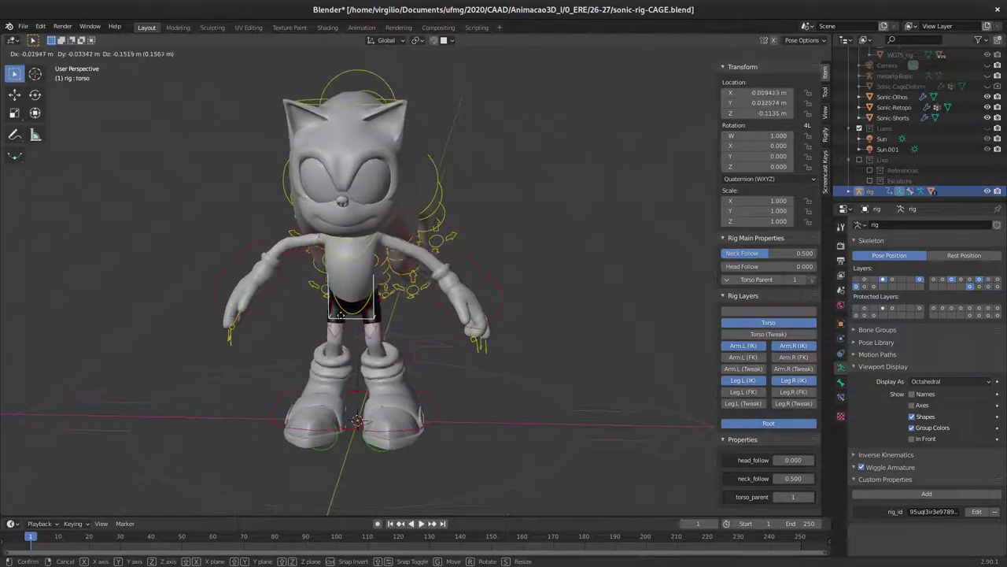
left_click(351, 315)
middle_click_drag(383, 283, 375, 326)
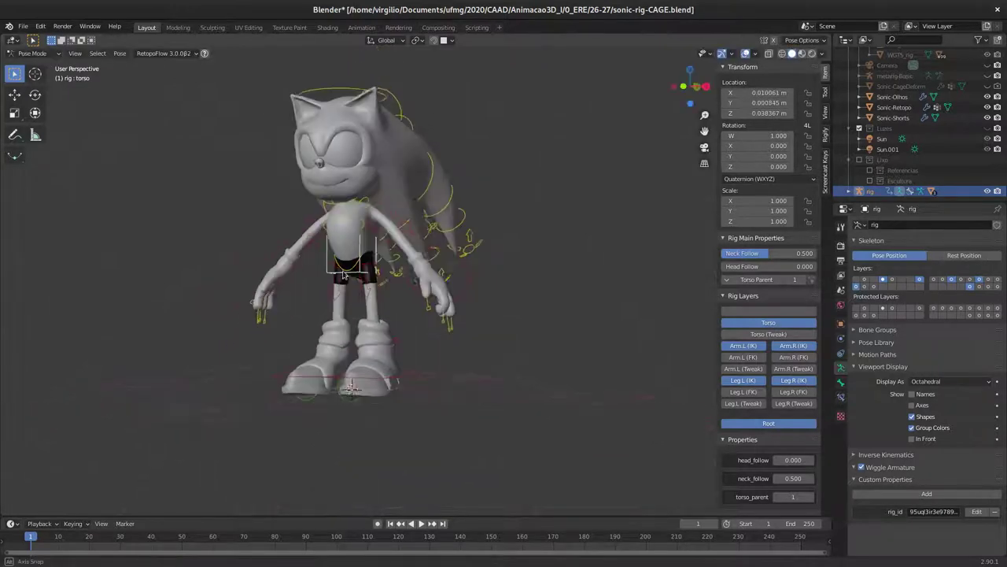